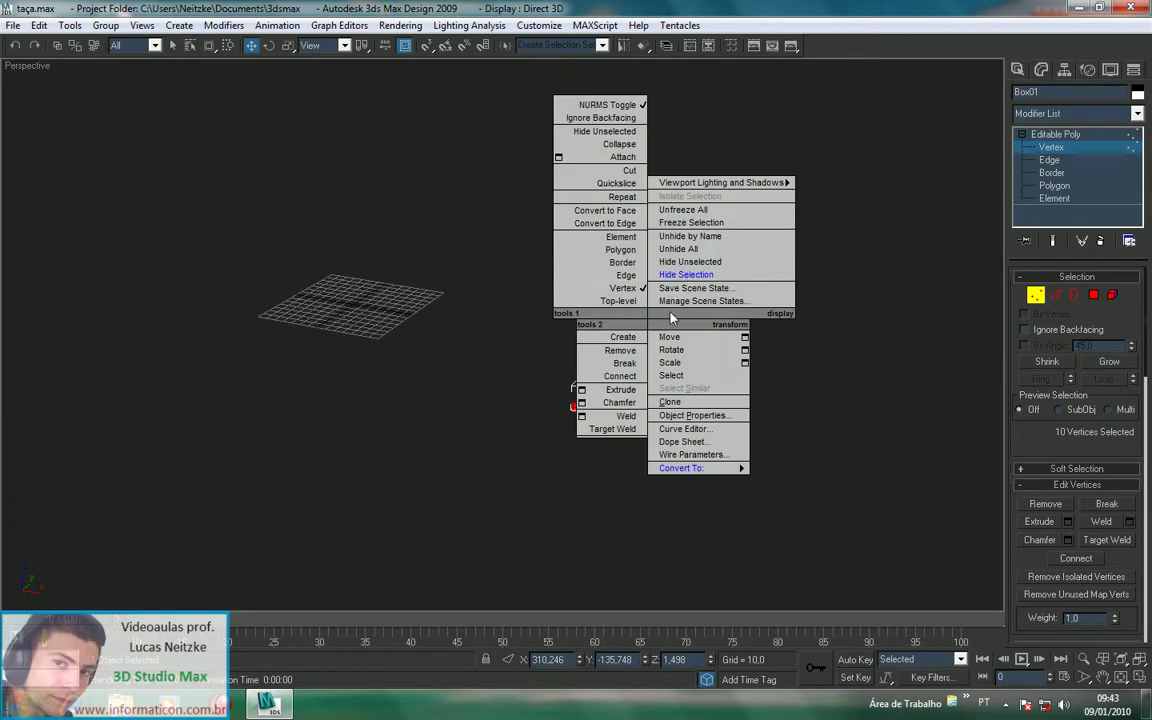
Step: Clear the fork's vertex selection and unhide all objects in the scene
{"action": "left_click", "coordinate": [654, 335]}
{"action": "right_click", "coordinate": [654, 335]}
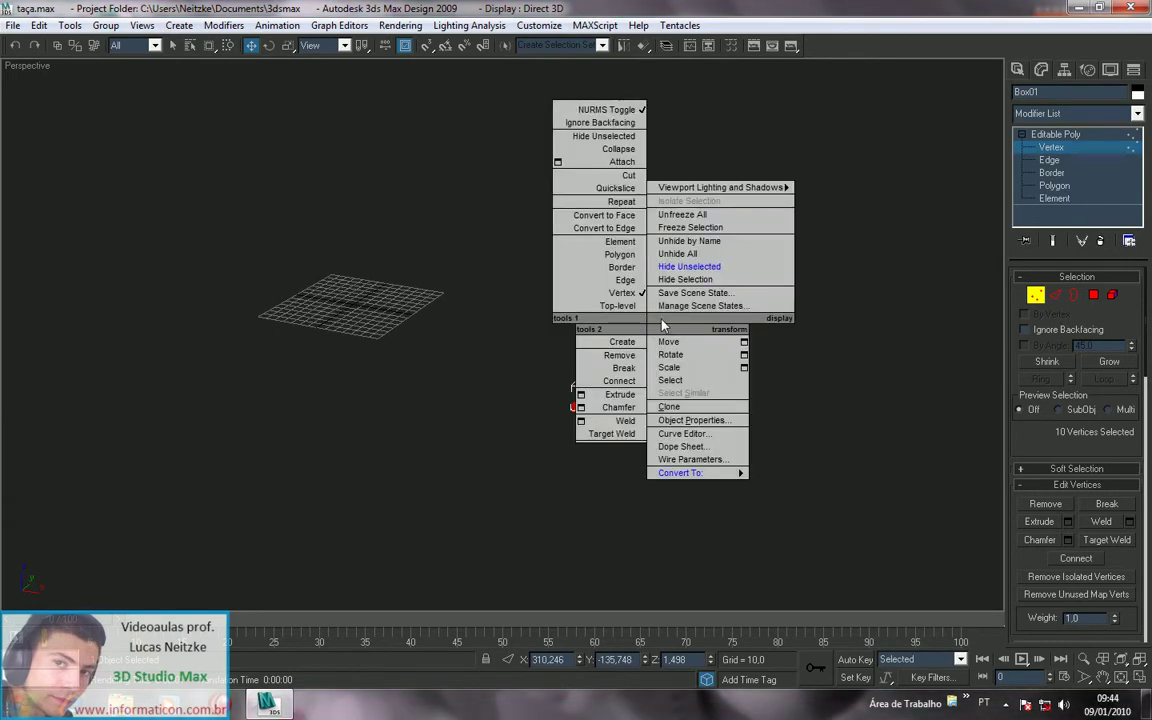
{"action": "left_click", "coordinate": [698, 272]}
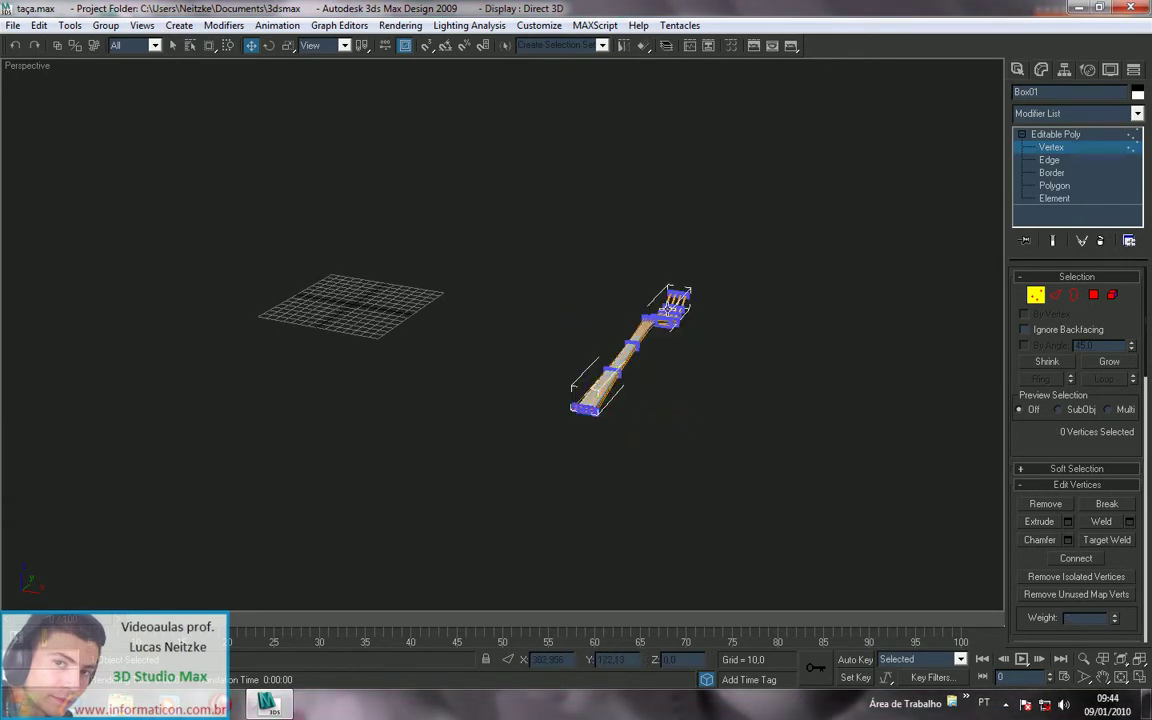
{"action": "right_click", "coordinate": [664, 308]}
{"action": "left_click", "coordinate": [702, 235]}
{"action": "middle_click_drag", "start_coordinate": [595, 276], "coordinate": [700, 316], "text": "alt"}
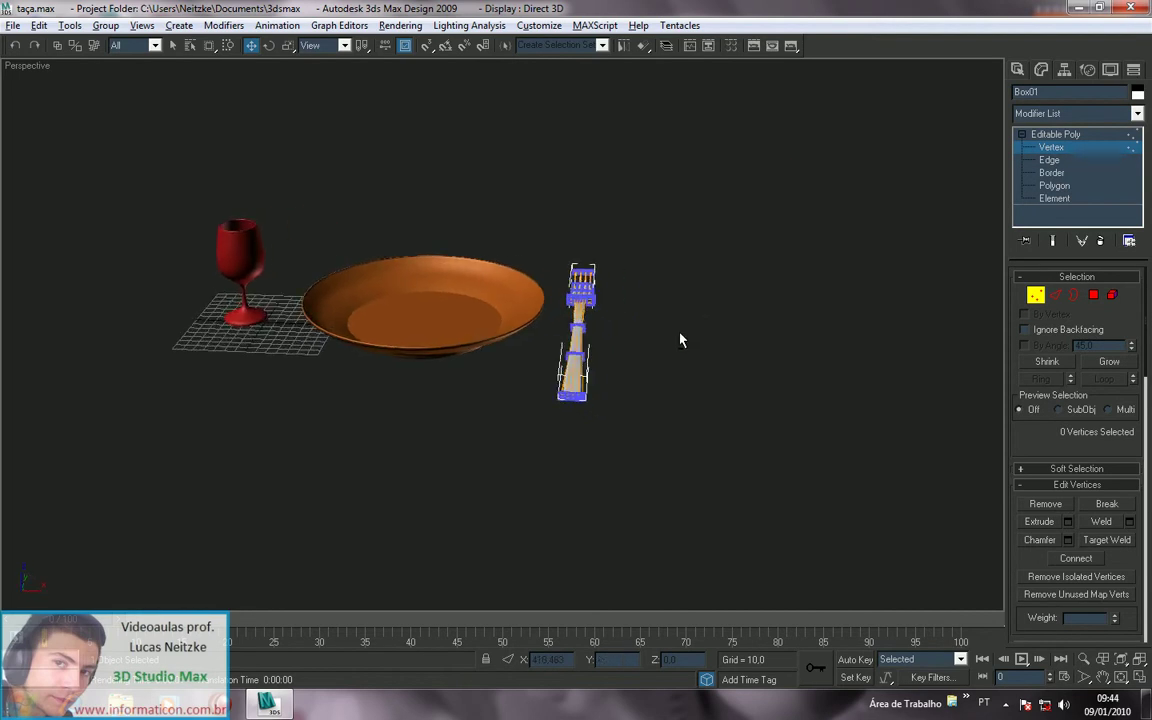
Step: Leave vertex editing and scale the whole fork to about 78% in X and Y, then deselect it
{"action": "middle_click_drag", "start_coordinate": [604, 332], "coordinate": [649, 508], "text": "alt"}
{"action": "scroll", "coordinate": [604, 334], "scroll_direction": "down", "scroll_amount": 3}
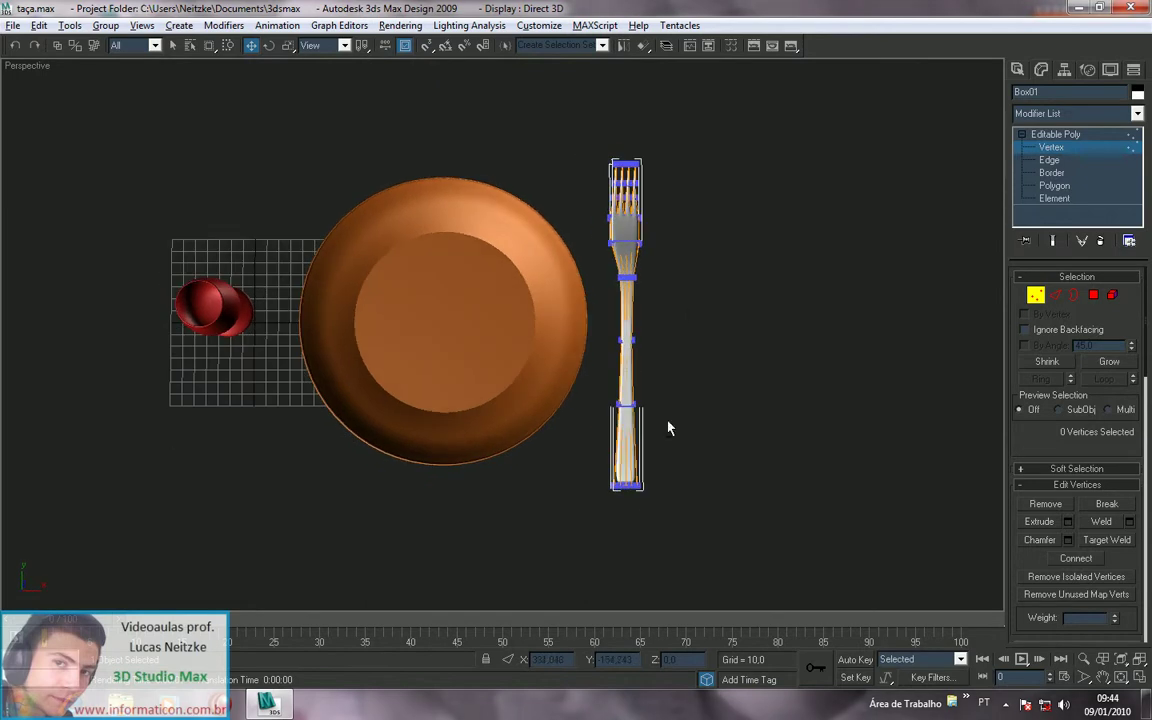
{"action": "left_click", "coordinate": [1080, 136]}
{"action": "key", "text": "r"}
{"action": "mouse_move", "coordinate": [650, 350]}
{"action": "left_mouse_down"}
{"action": "mouse_move", "coordinate": [668, 398]}
{"action": "mouse_move", "coordinate": [637, 299]}
{"action": "mouse_move", "coordinate": [645, 330]}
{"action": "left_mouse_up"}
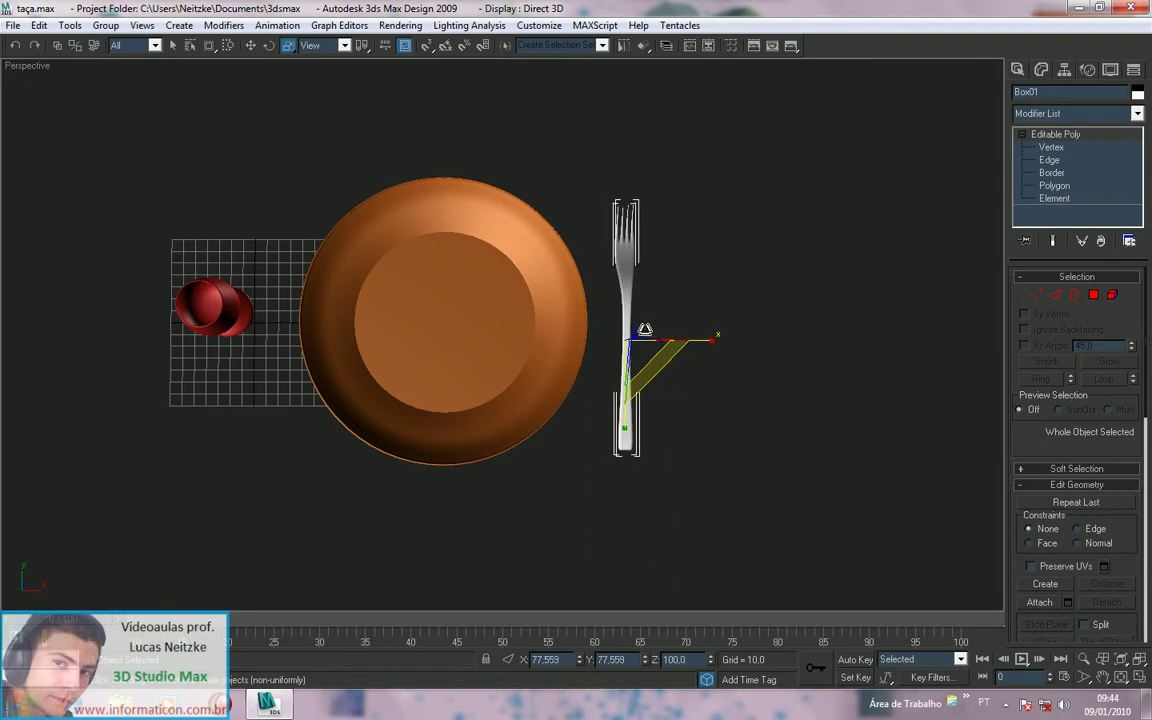
{"action": "left_click", "coordinate": [818, 355]}
Step: Examine the proportions of the fork, plate and glass from several angles and at close range
{"action": "middle_click_drag", "start_coordinate": [818, 355], "coordinate": [574, 296], "text": "alt"}
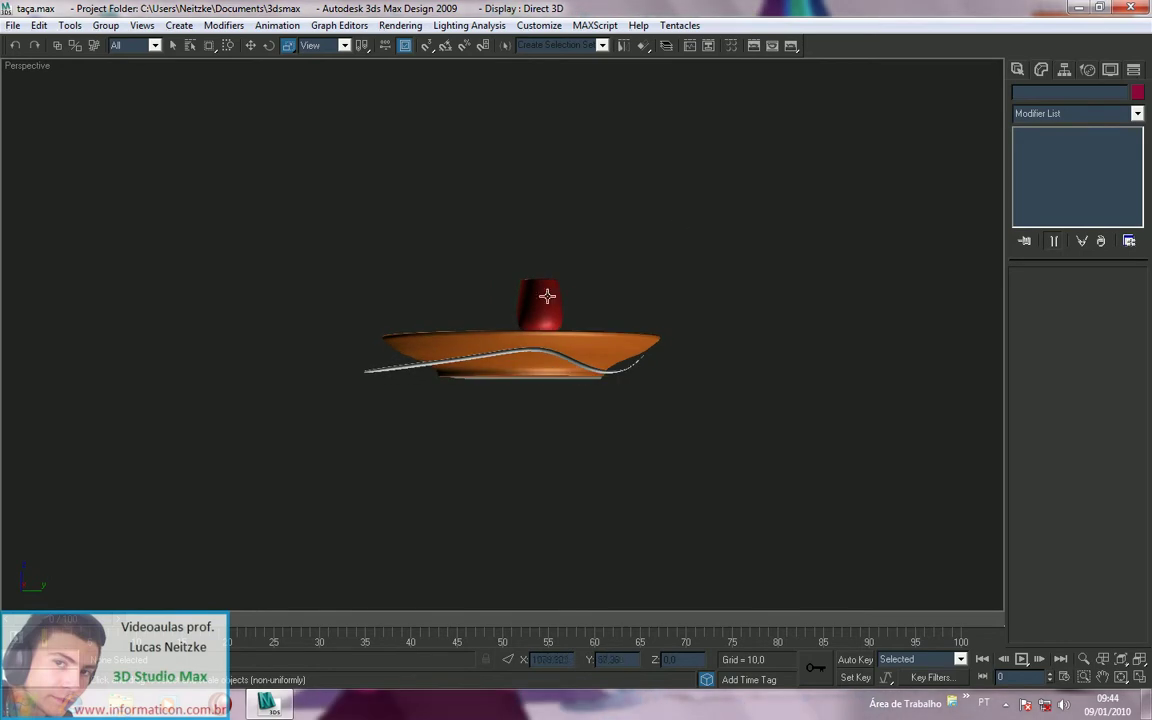
{"action": "middle_click_drag", "start_coordinate": [436, 372], "coordinate": [727, 409], "text": "alt"}
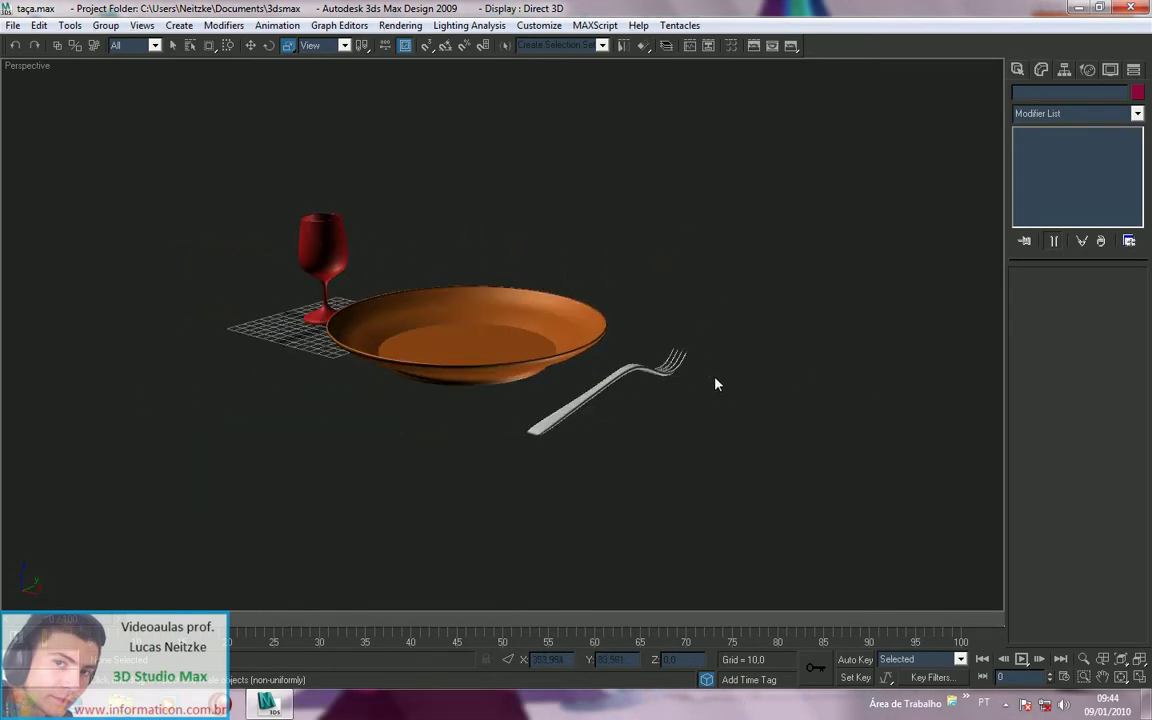
{"action": "middle_click_drag", "start_coordinate": [828, 340], "coordinate": [753, 473], "text": "alt"}
{"action": "scroll", "coordinate": [790, 450], "scroll_direction": "up", "scroll_amount": 3}
{"action": "scroll", "coordinate": [818, 435], "scroll_direction": "up", "scroll_amount": 2}
{"action": "middle_click_drag", "start_coordinate": [818, 435], "coordinate": [545, 441]}
{"action": "scroll", "coordinate": [570, 388], "scroll_direction": "up", "scroll_amount": 4}
{"action": "middle_click_drag", "start_coordinate": [616, 380], "coordinate": [656, 670]}
{"action": "scroll", "coordinate": [640, 420], "scroll_direction": "up", "scroll_amount": 2}
{"action": "middle_click_drag", "start_coordinate": [702, 340], "coordinate": [597, 266]}
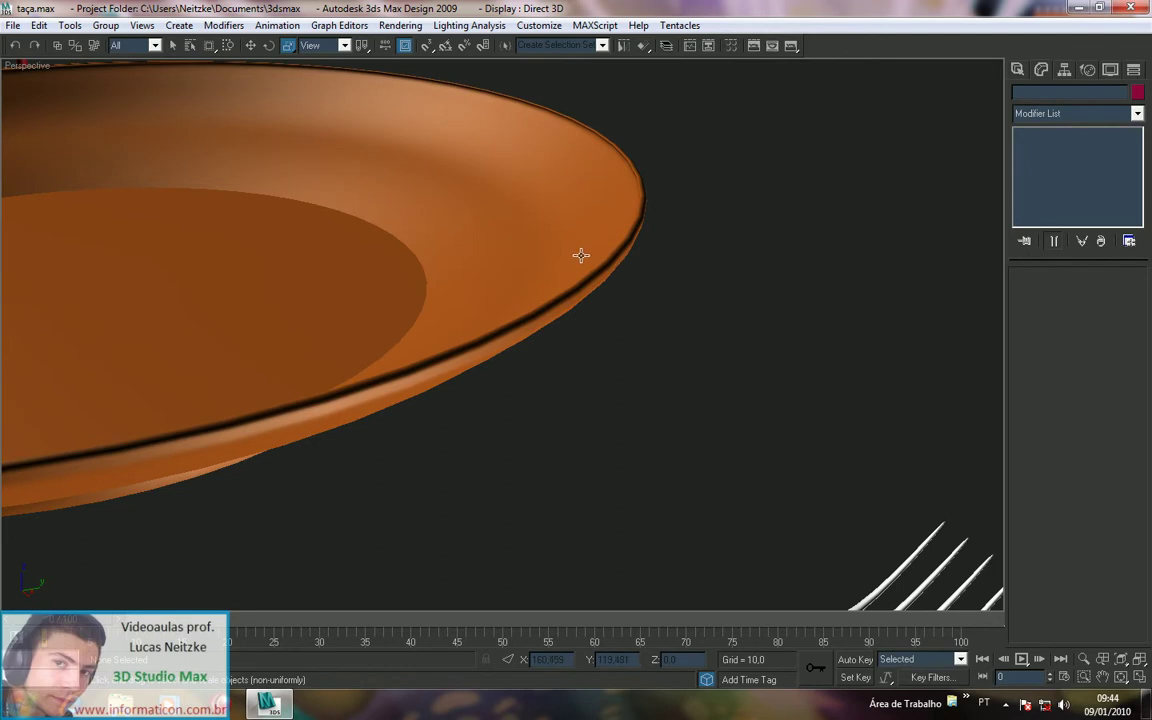
{"action": "scroll", "coordinate": [616, 295], "scroll_direction": "down", "scroll_amount": 5}
{"action": "middle_click_drag", "start_coordinate": [636, 335], "coordinate": [780, 320]}
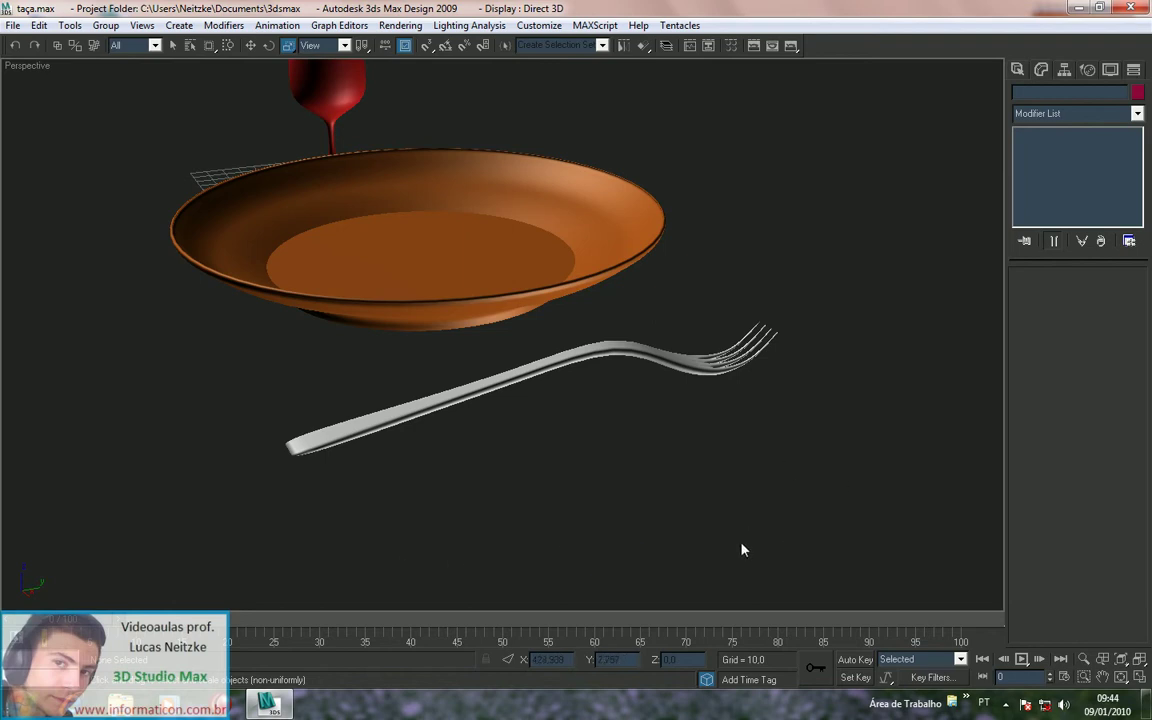
{"action": "middle_click_drag", "start_coordinate": [835, 477], "coordinate": [810, 382]}
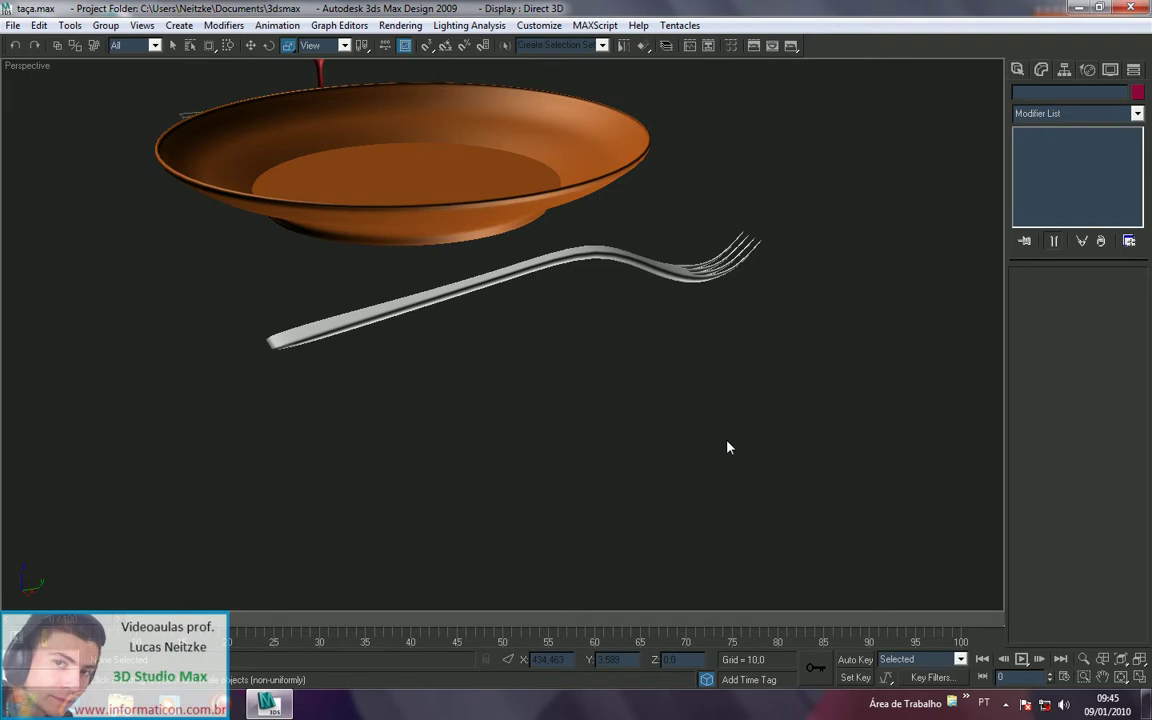
{"action": "middle_click_drag", "start_coordinate": [738, 517], "coordinate": [793, 440], "text": "alt"}
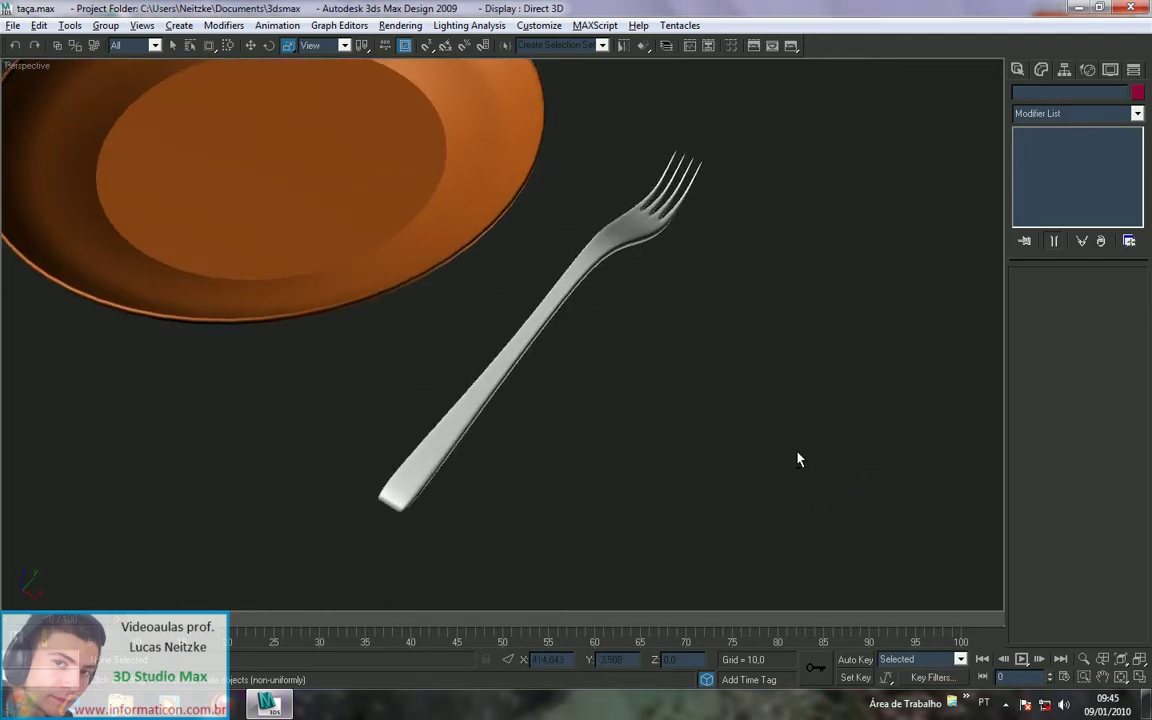
Step: Show all four viewports and change the empty perspective viewport to a Top view framing the plate and fork
{"action": "key", "text": "alt+w"}
{"action": "mouse_move", "coordinate": [810, 490]}
{"action": "middle_mouse_down"}
{"action": "mouse_move", "coordinate": [730, 458]}
{"action": "mouse_move", "coordinate": [799, 492]}
{"action": "middle_mouse_up"}
{"action": "middle_click_drag", "start_coordinate": [397, 260], "coordinate": [338, 216]}
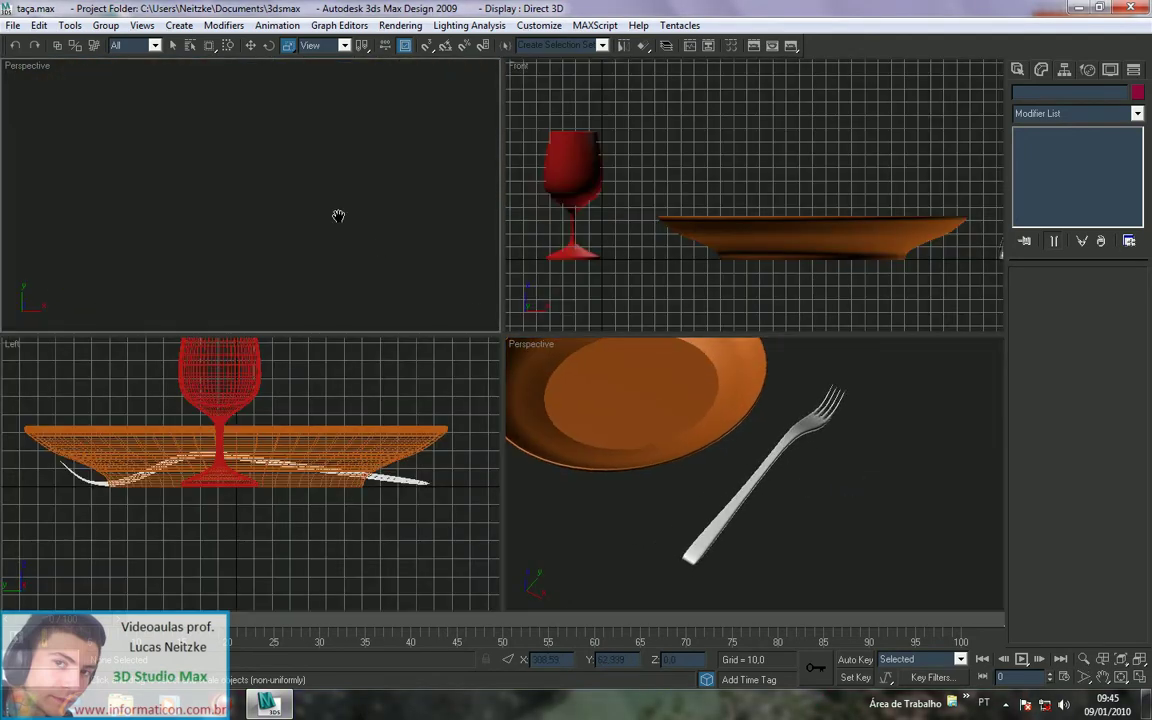
{"action": "key", "text": "t"}
{"action": "scroll", "coordinate": [301, 224], "scroll_direction": "down", "scroll_amount": 3}
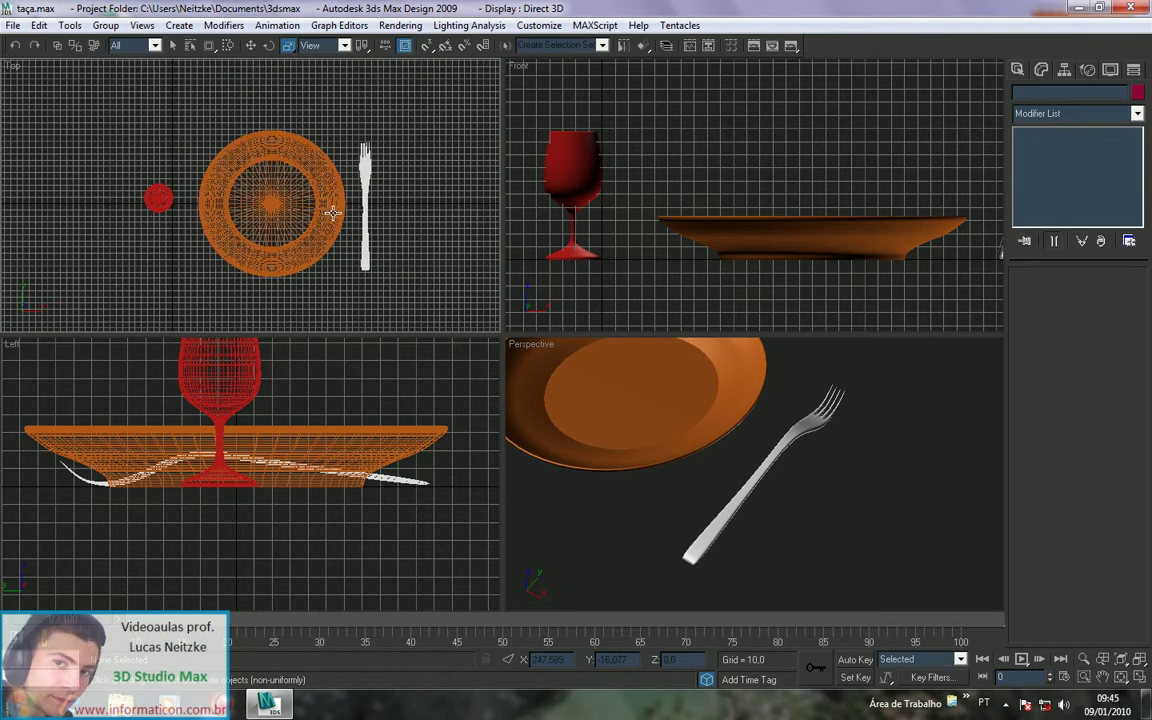
{"action": "scroll", "coordinate": [330, 214], "scroll_direction": "up", "scroll_amount": 5}
{"action": "middle_click_drag", "start_coordinate": [345, 212], "coordinate": [295, 212]}
Step: Create a long box beside the fork in the Top view, about 202 long, 17.3 wide and 7.3 high
{"action": "left_click", "coordinate": [1018, 71]}
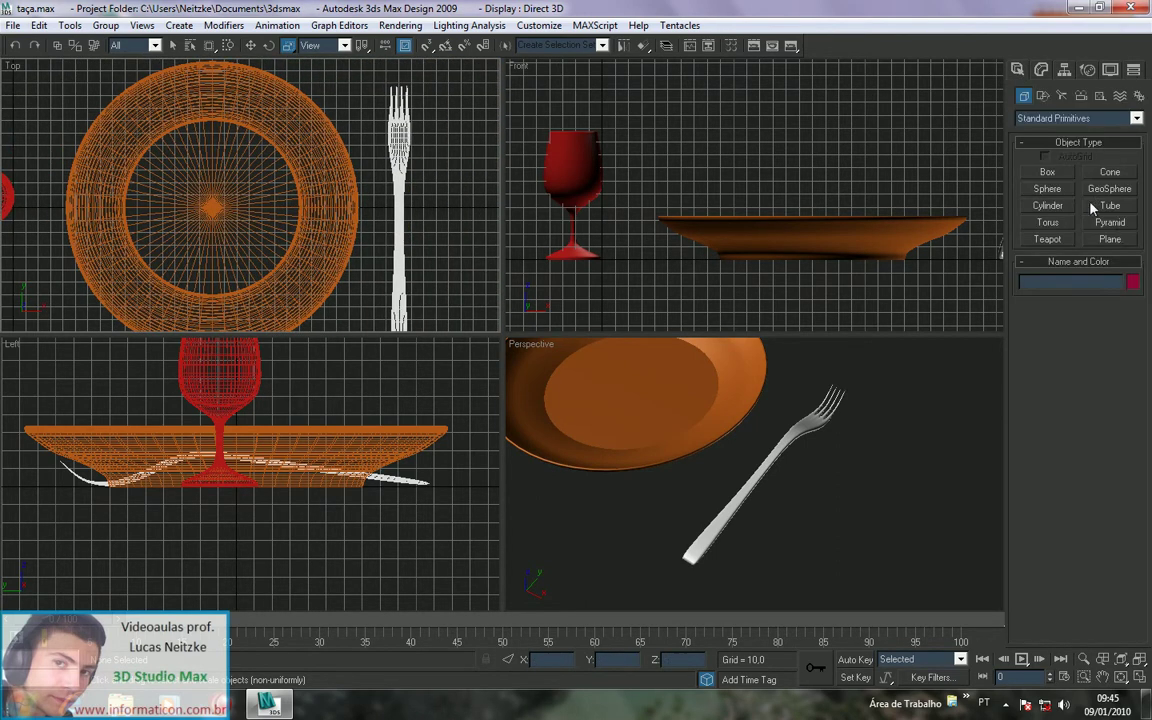
{"action": "left_click", "coordinate": [1047, 172]}
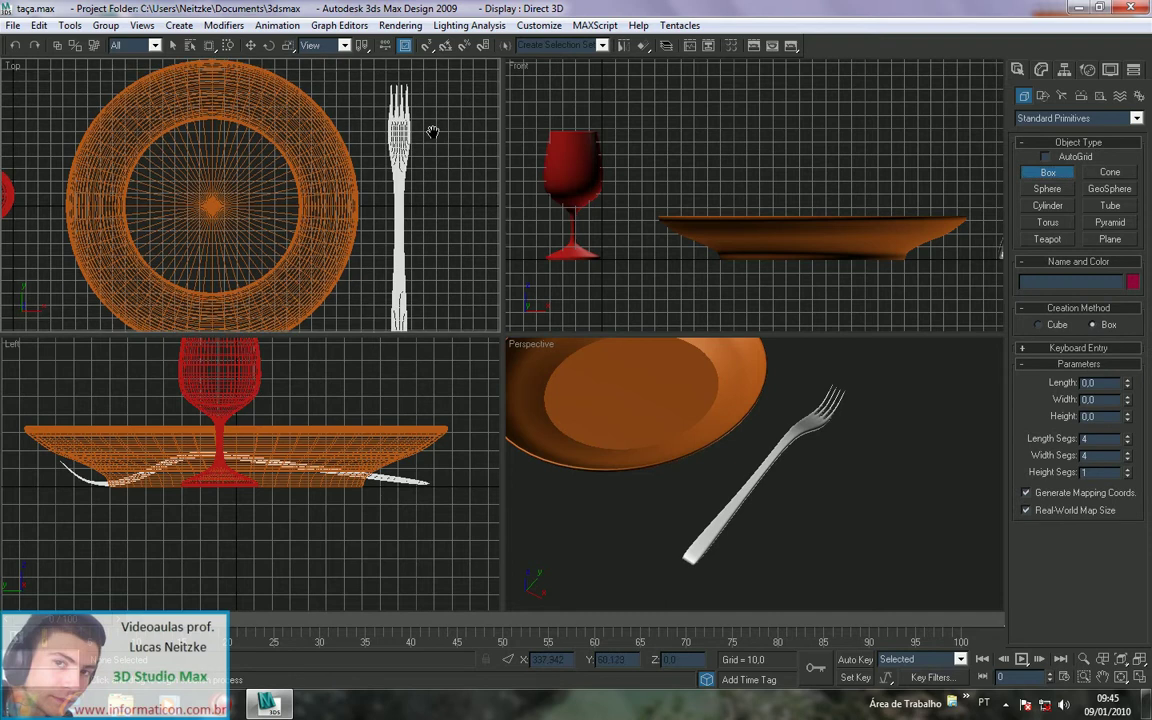
{"action": "scroll", "coordinate": [432, 133], "scroll_direction": "down", "scroll_amount": 3}
{"action": "left_click", "coordinate": [372, 106]}
{"action": "left_click_drag", "start_coordinate": [372, 106], "coordinate": [388, 285]}
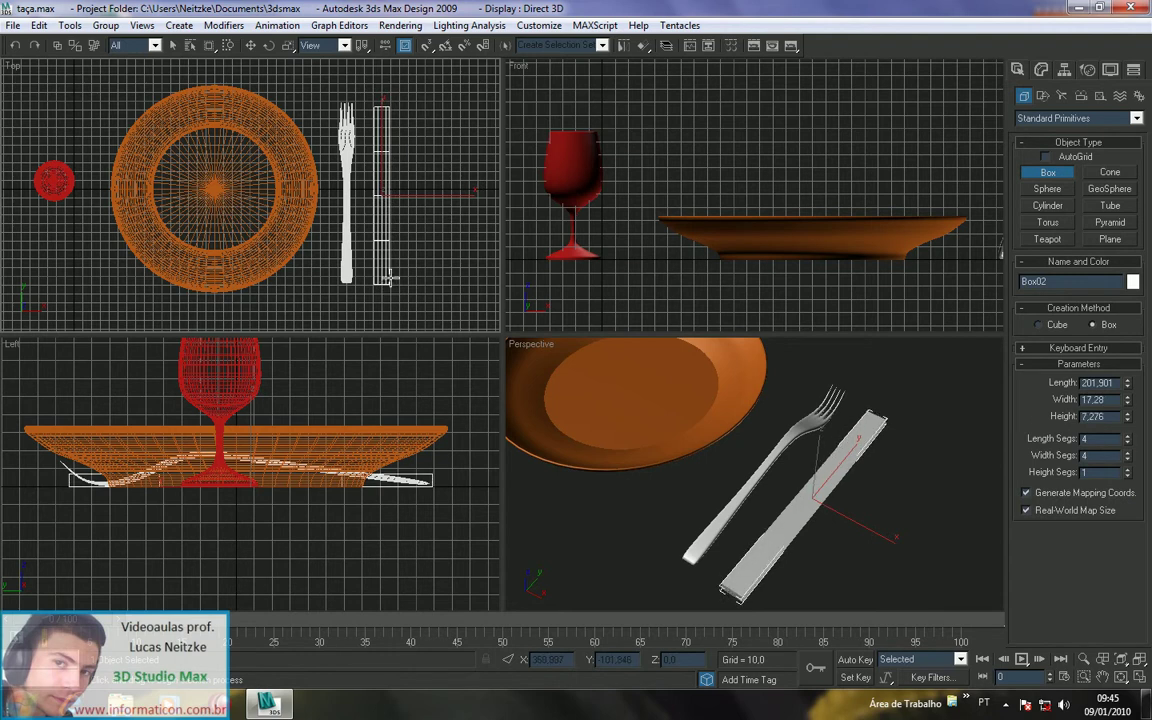
{"action": "left_click", "coordinate": [390, 281]}
Step: Show edged faces in the maximized perspective view and set the box to 5 length segments and 1 width segment
{"action": "key", "text": "r"}
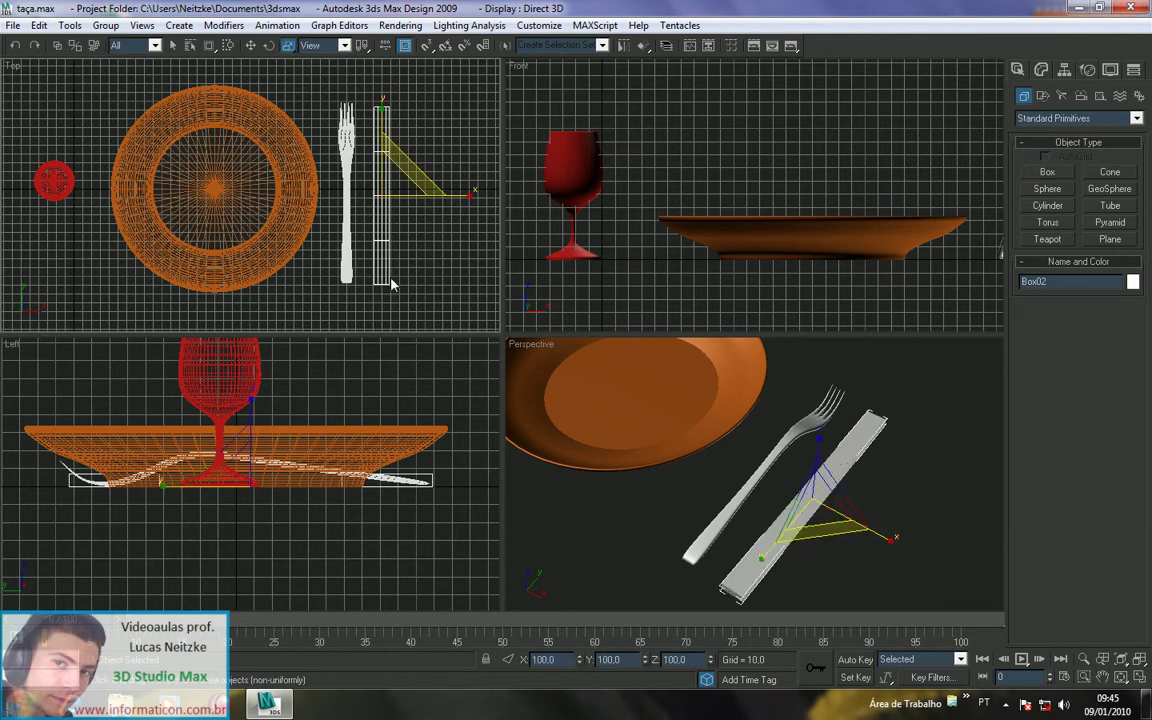
{"action": "scroll", "coordinate": [432, 296], "scroll_direction": "up", "scroll_amount": 3}
{"action": "scroll", "coordinate": [406, 249], "scroll_direction": "up", "scroll_amount": 3}
{"action": "scroll", "coordinate": [427, 231], "scroll_direction": "down", "scroll_amount": 3}
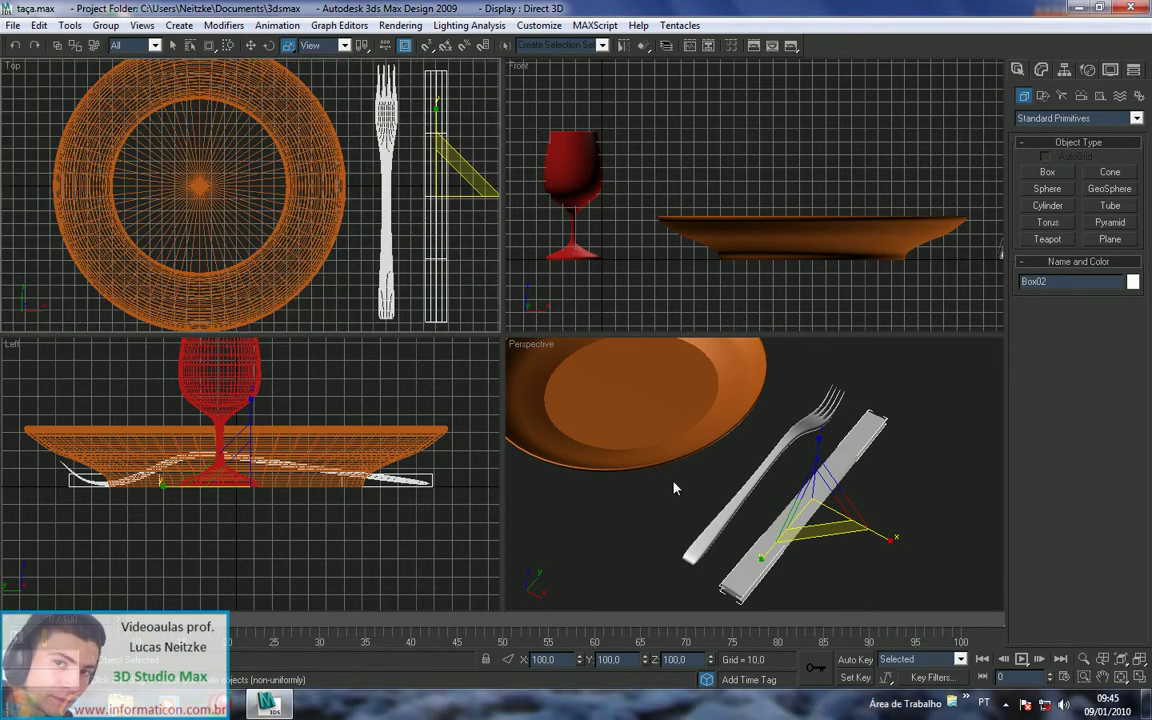
{"action": "key", "text": "alt+w"}
{"action": "key", "text": "F4"}
{"action": "middle_click_drag", "start_coordinate": [758, 522], "coordinate": [632, 468], "text": "alt"}
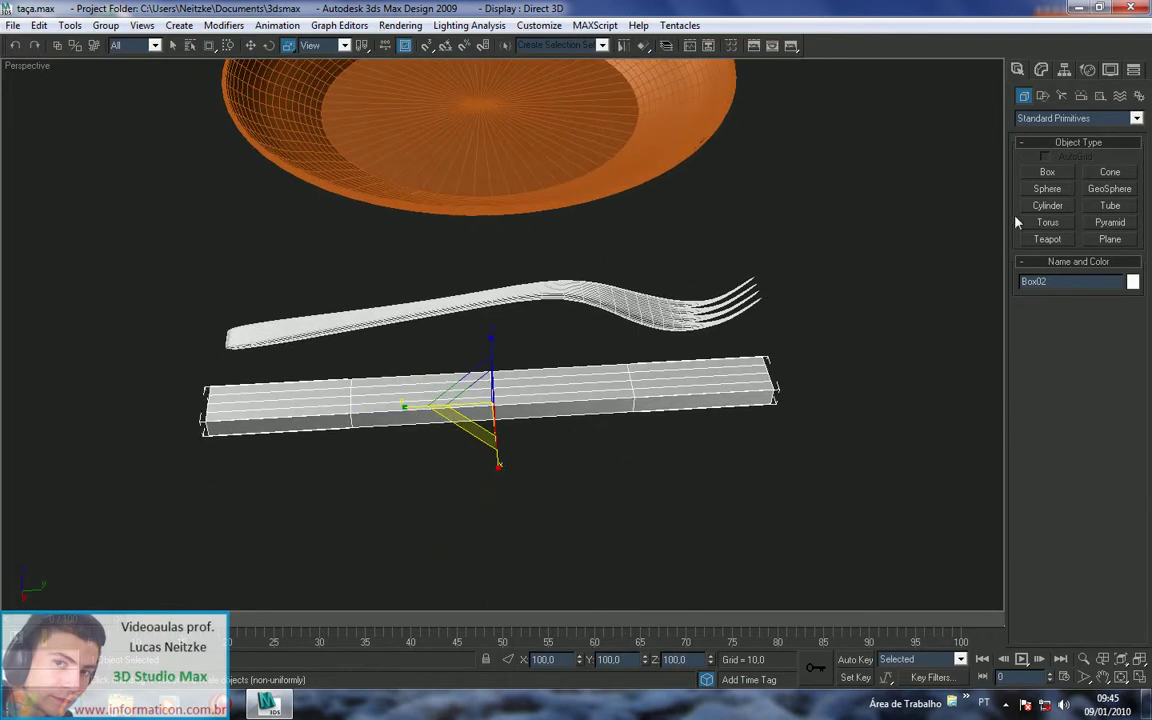
{"action": "left_click", "coordinate": [1041, 69]}
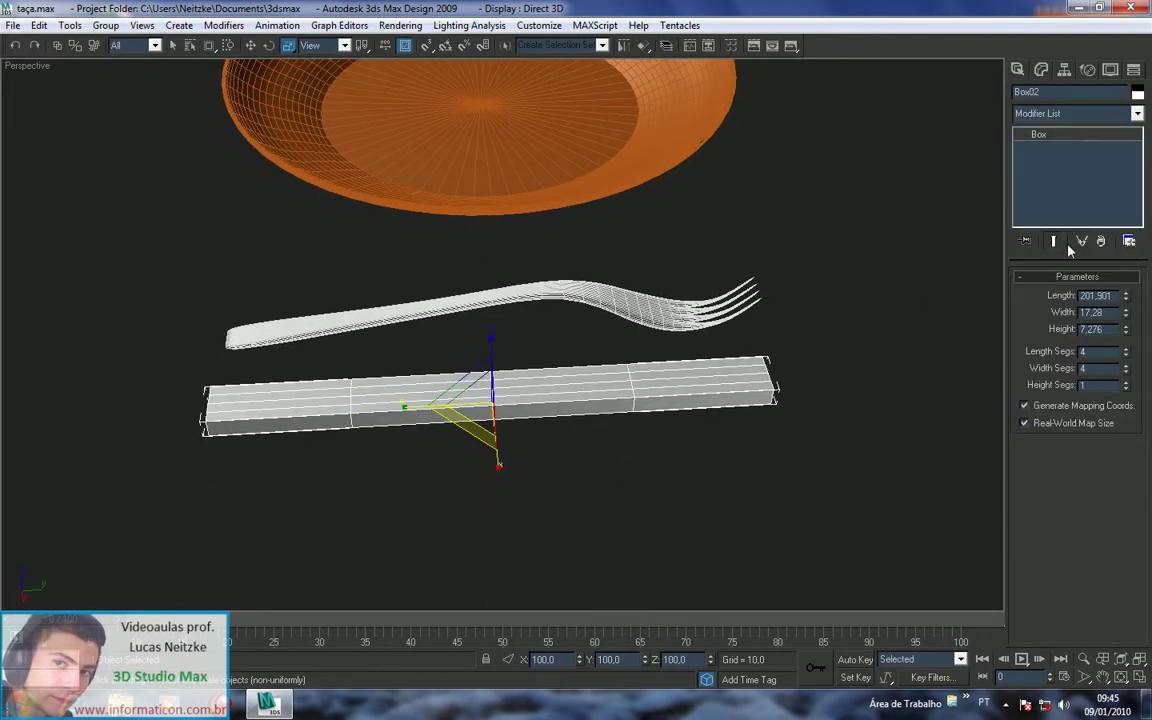
{"action": "left_click", "coordinate": [1125, 348]}
{"action": "left_click", "coordinate": [1126, 373]}
{"action": "left_click", "coordinate": [1126, 373]}
{"action": "left_click", "coordinate": [1126, 373]}
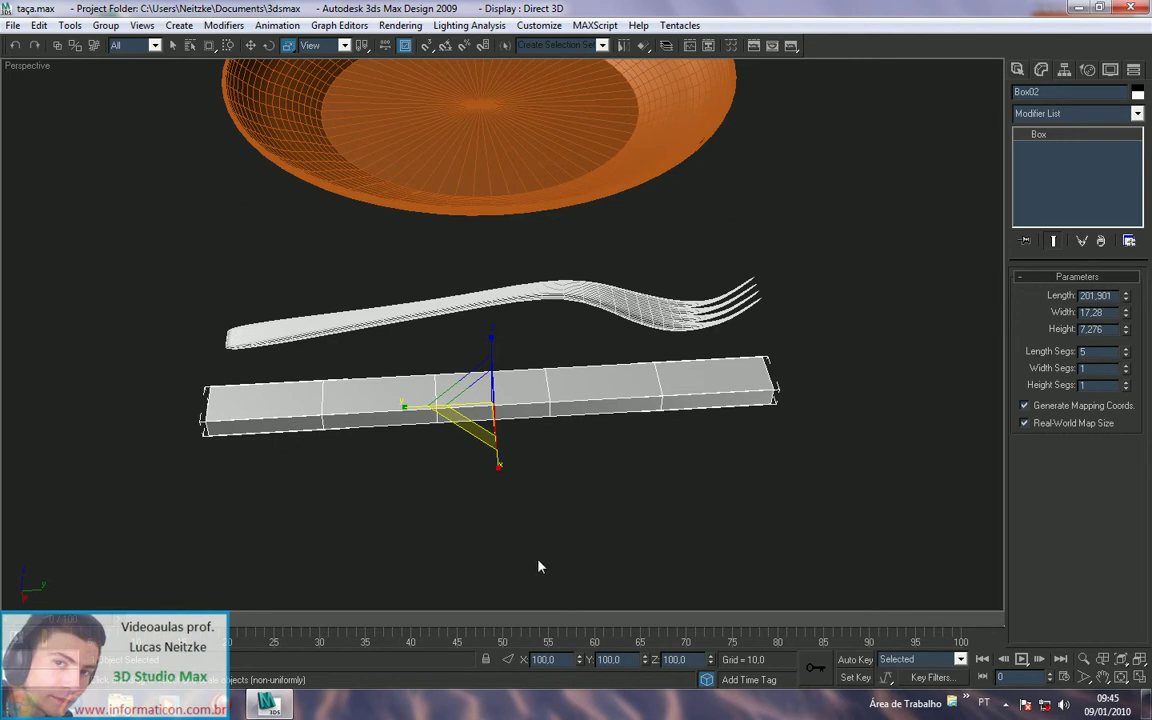
Step: Select the glass, plate and fork together and hide them, leaving the new box on display
{"action": "key", "text": "ctrl+e"}
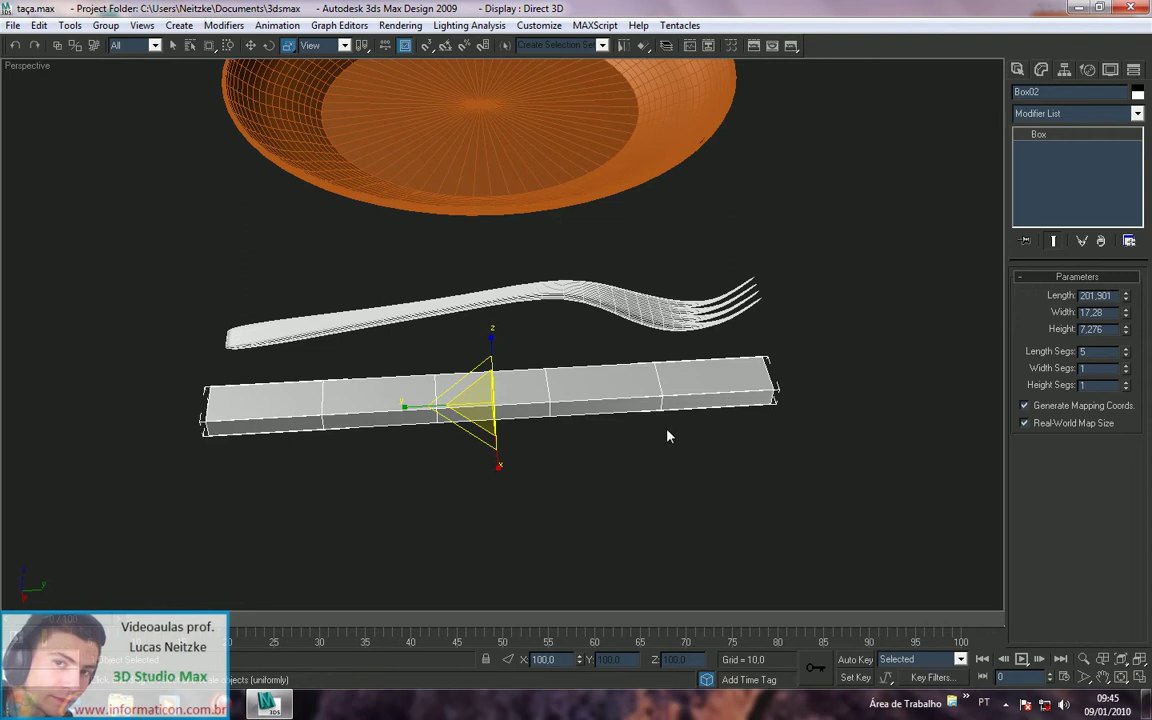
{"action": "middle_click_drag", "start_coordinate": [735, 434], "coordinate": [838, 420], "text": "alt"}
{"action": "scroll", "coordinate": [663, 394], "scroll_direction": "down", "scroll_amount": 4}
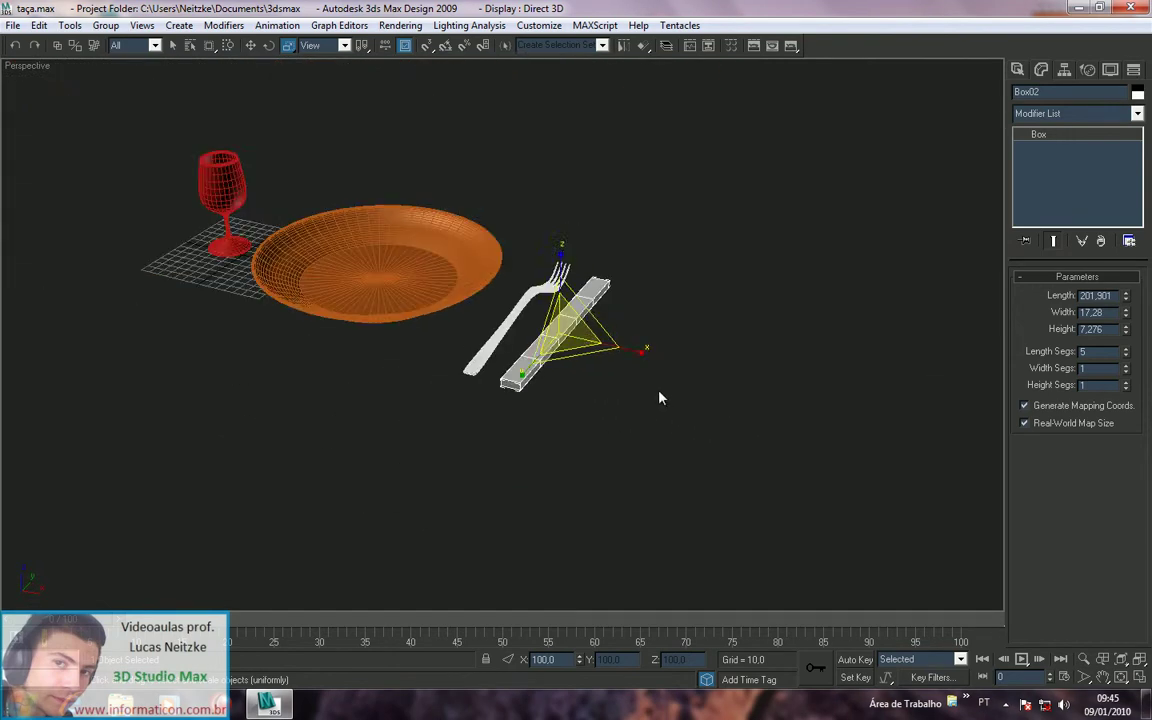
{"action": "left_click_drag", "start_coordinate": [155, 177], "coordinate": [478, 392]}
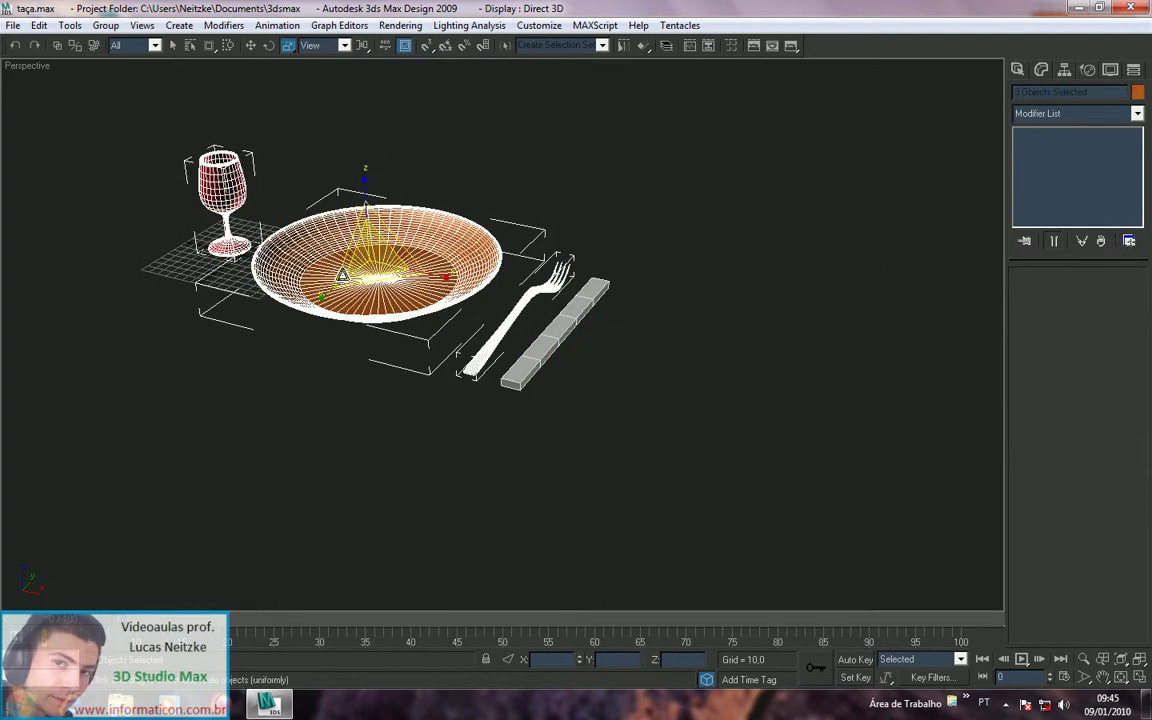
{"action": "right_click", "coordinate": [480, 268]}
{"action": "left_click", "coordinate": [376, 226]}
{"action": "key", "text": "shift+z"}
Step: Select the segmented box and convert it to an Editable Poly
{"action": "scroll", "coordinate": [684, 463], "scroll_direction": "up", "scroll_amount": 3}
{"action": "scroll", "coordinate": [645, 405], "scroll_direction": "down", "scroll_amount": 1}
{"action": "middle_click_drag", "start_coordinate": [632, 384], "coordinate": [580, 507]}
{"action": "scroll", "coordinate": [651, 445], "scroll_direction": "up", "scroll_amount": 3}
{"action": "left_click", "coordinate": [651, 428]}
{"action": "right_click", "coordinate": [651, 430]}
{"action": "mouse_move", "coordinate": [735, 598]}
{"action": "left_click", "coordinate": [790, 601]}
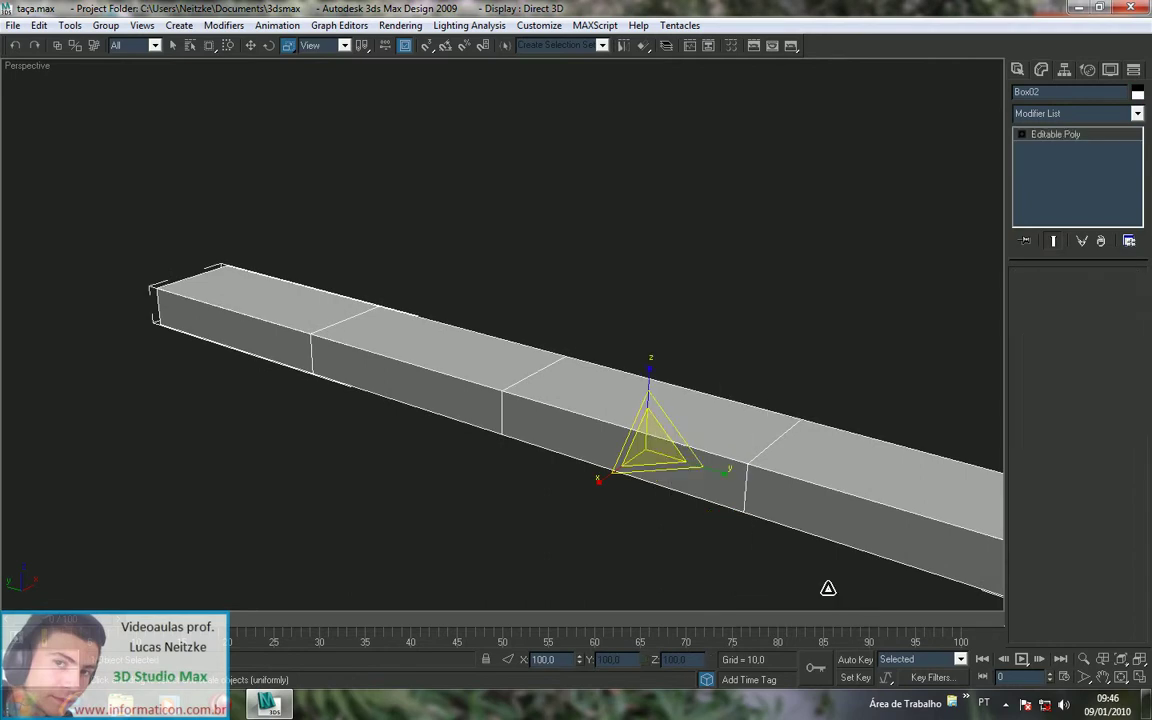
Step: Select the five top polygons of the box and lower them to about Z 2.1 to make it thinner
{"action": "middle_click_drag", "start_coordinate": [817, 578], "coordinate": [561, 465], "text": "alt"}
{"action": "key", "text": "w"}
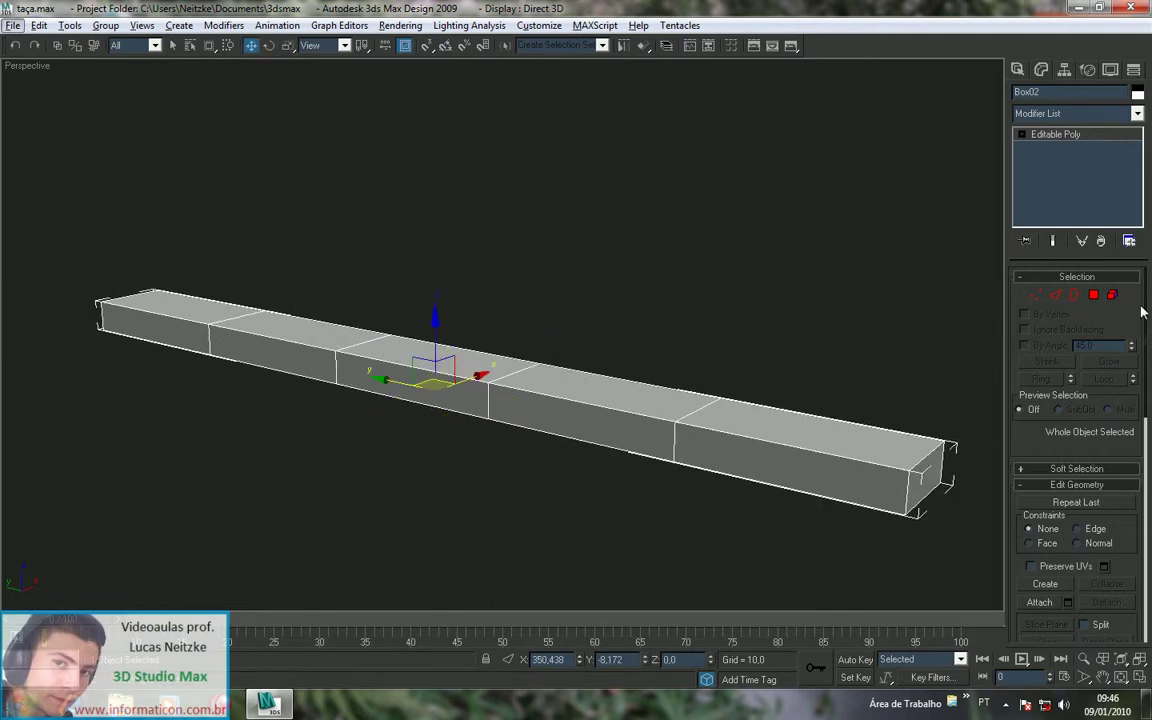
{"action": "key", "text": "4"}
{"action": "left_click", "coordinate": [728, 411]}
{"action": "left_click", "coordinate": [545, 368], "text": "ctrl"}
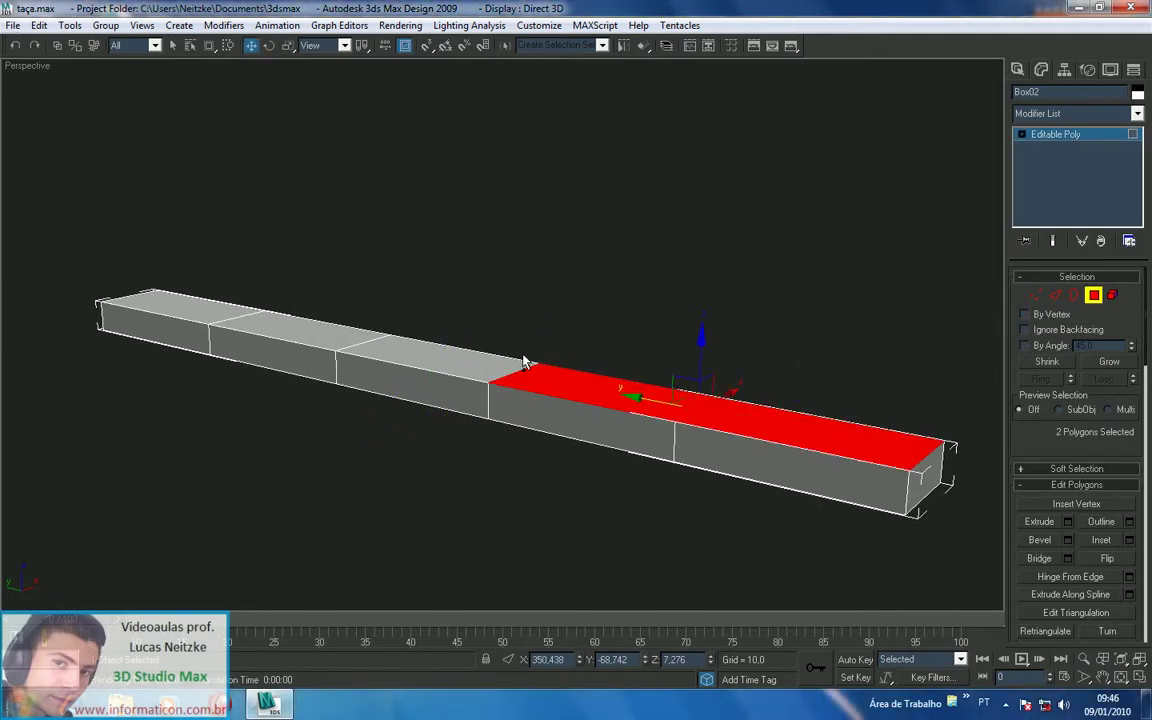
{"action": "left_click", "coordinate": [461, 350], "text": "ctrl"}
{"action": "left_click", "coordinate": [295, 313], "text": "ctrl"}
{"action": "left_click", "coordinate": [190, 304], "text": "ctrl"}
{"action": "left_click_drag", "start_coordinate": [435, 301], "coordinate": [433, 326]}
Step: In vertex mode in the Top view, move the right corner vertices at the bar's upper end upward and inward to form a pointed tip
{"action": "middle_click_drag", "start_coordinate": [825, 440], "coordinate": [580, 418], "text": "alt"}
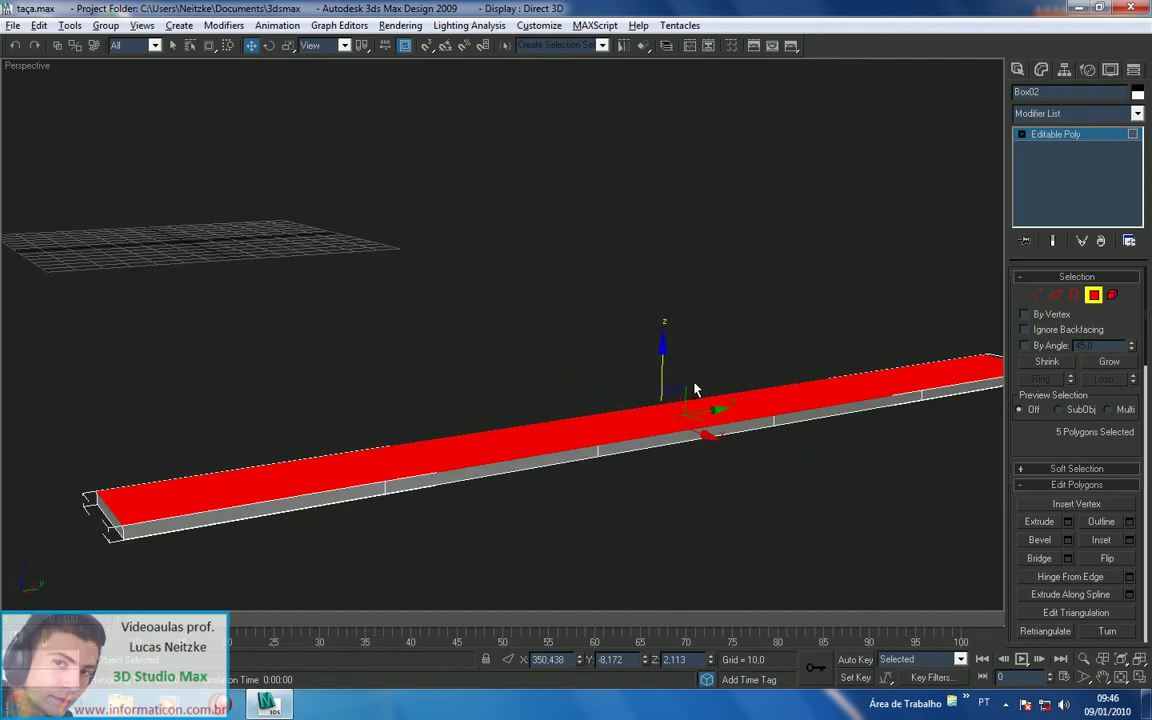
{"action": "middle_click_drag", "start_coordinate": [689, 391], "coordinate": [761, 496], "text": "alt"}
{"action": "middle_click_drag", "start_coordinate": [769, 450], "coordinate": [386, 337], "text": "alt"}
{"action": "key", "text": "t"}
{"action": "left_click", "coordinate": [645, 327]}
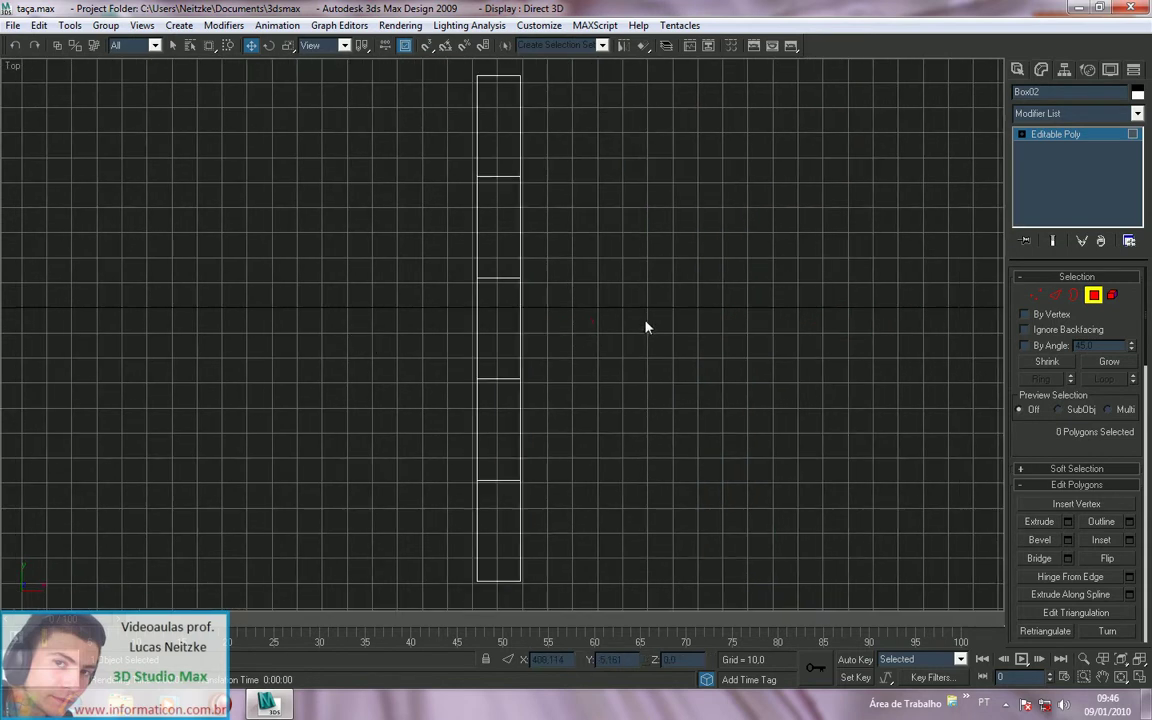
{"action": "left_click", "coordinate": [1035, 295]}
{"action": "middle_click_drag", "start_coordinate": [825, 291], "coordinate": [809, 433]}
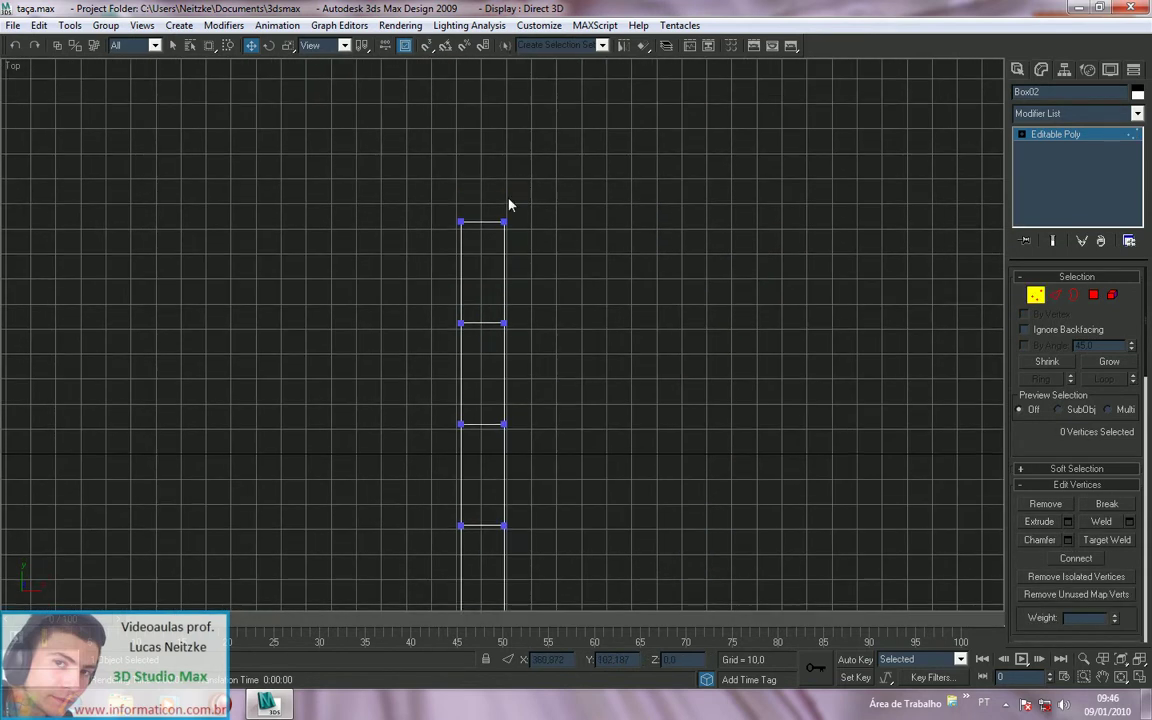
{"action": "left_click_drag", "start_coordinate": [493, 199], "coordinate": [524, 250]}
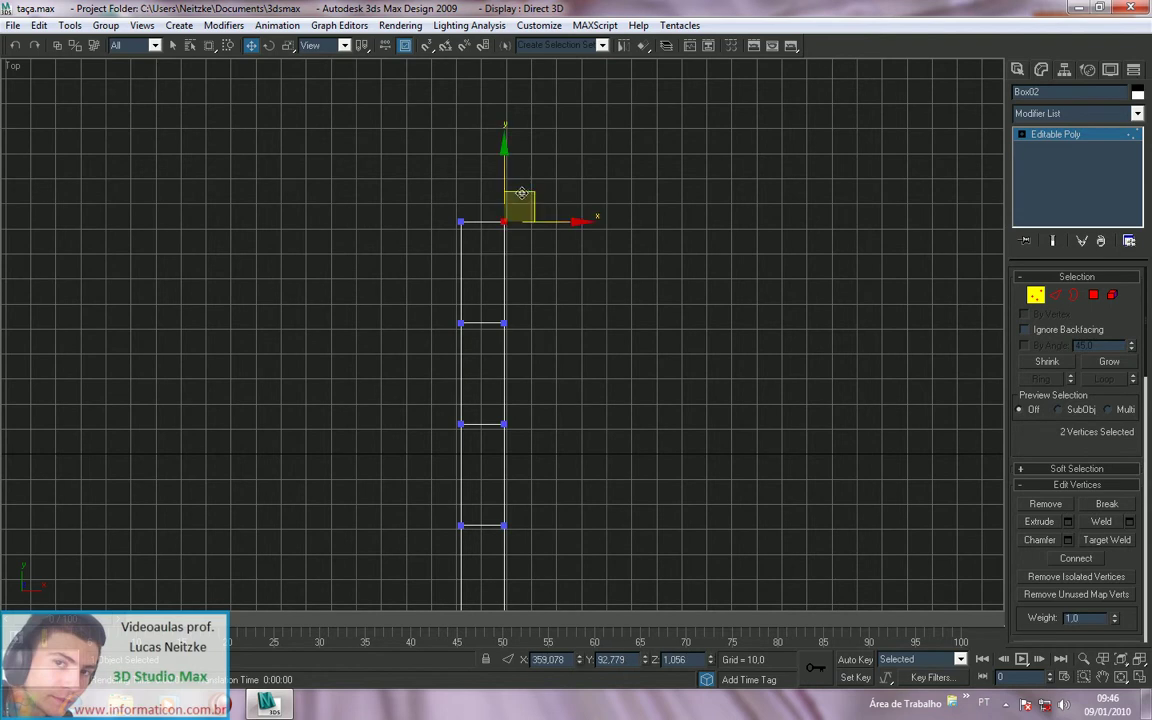
{"action": "left_click_drag", "start_coordinate": [522, 191], "coordinate": [509, 134]}
Step: Move the right-side vertices of the second and third rows outward to widen and taper the blade
{"action": "left_click_drag", "start_coordinate": [535, 346], "coordinate": [573, 322]}
{"action": "middle_click_drag", "start_coordinate": [575, 375], "coordinate": [563, 236]}
{"action": "left_click_drag", "start_coordinate": [487, 262], "coordinate": [559, 285]}
{"action": "left_click_drag", "start_coordinate": [340, 309], "coordinate": [547, 396]}
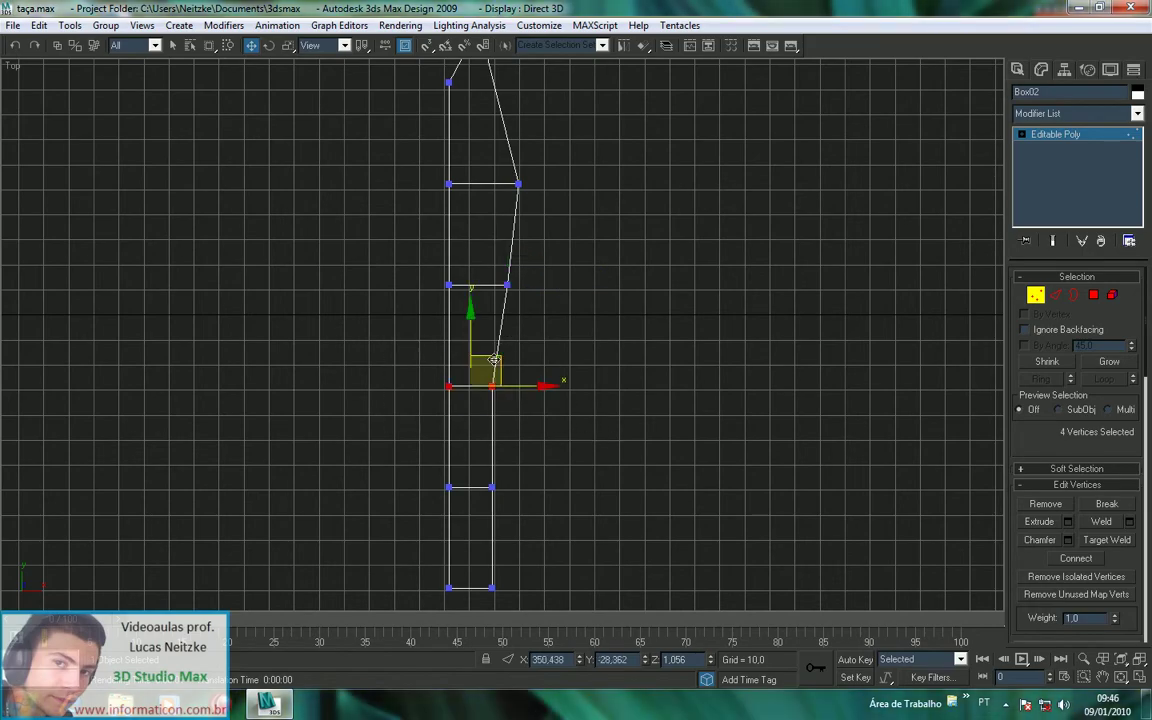
{"action": "left_click", "coordinate": [531, 385]}
{"action": "middle_click_drag", "start_coordinate": [612, 373], "coordinate": [432, 393], "text": "alt"}
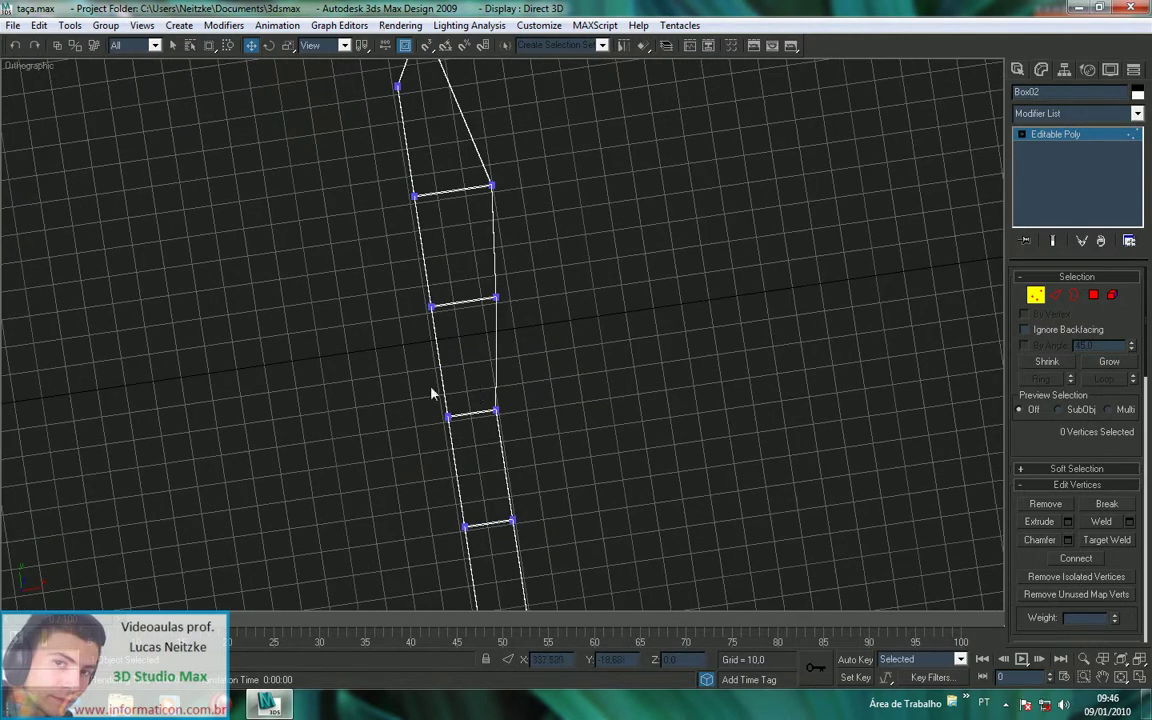
{"action": "left_click_drag", "start_coordinate": [530, 440], "coordinate": [533, 440]}
{"action": "left_click", "coordinate": [640, 393]}
{"action": "key", "text": "t"}
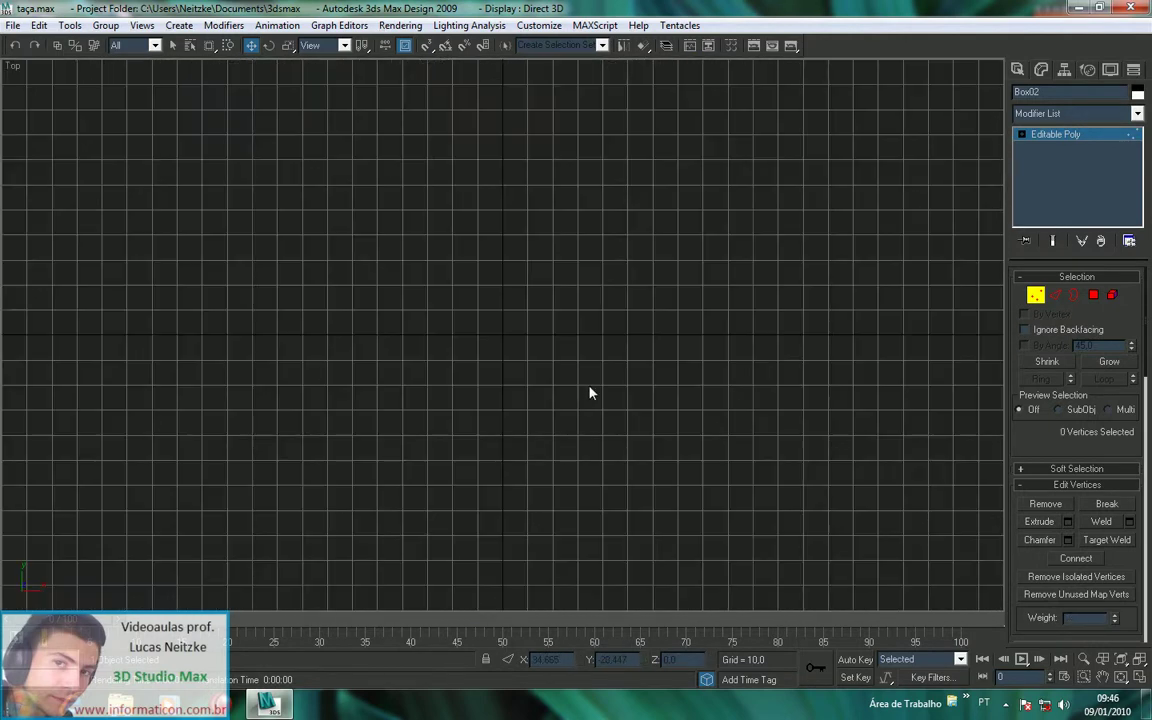
{"action": "scroll", "coordinate": [589, 388], "scroll_direction": "down", "scroll_amount": 3}
{"action": "key", "text": "z"}
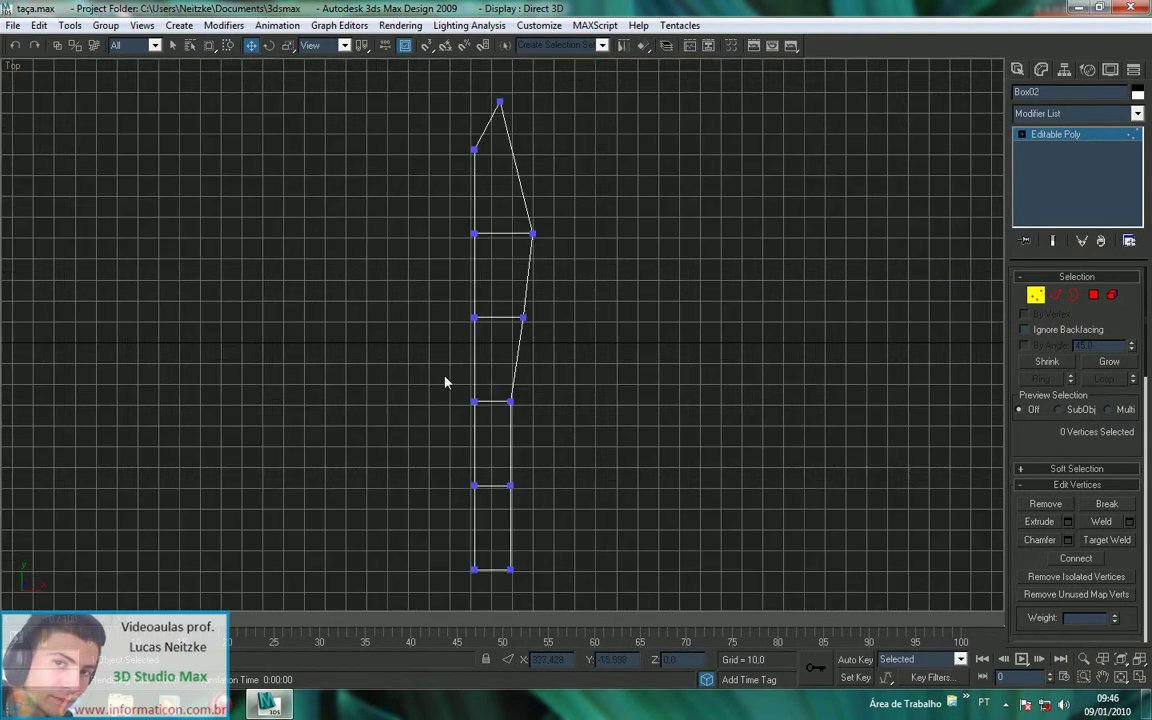
Step: In the Top view, move the fourth vertex row about 16.6 units up toward the tip and raise the third row slightly
{"action": "left_click_drag", "start_coordinate": [450, 378], "coordinate": [535, 429]}
{"action": "left_click_drag", "start_coordinate": [490, 356], "coordinate": [507, 324]}
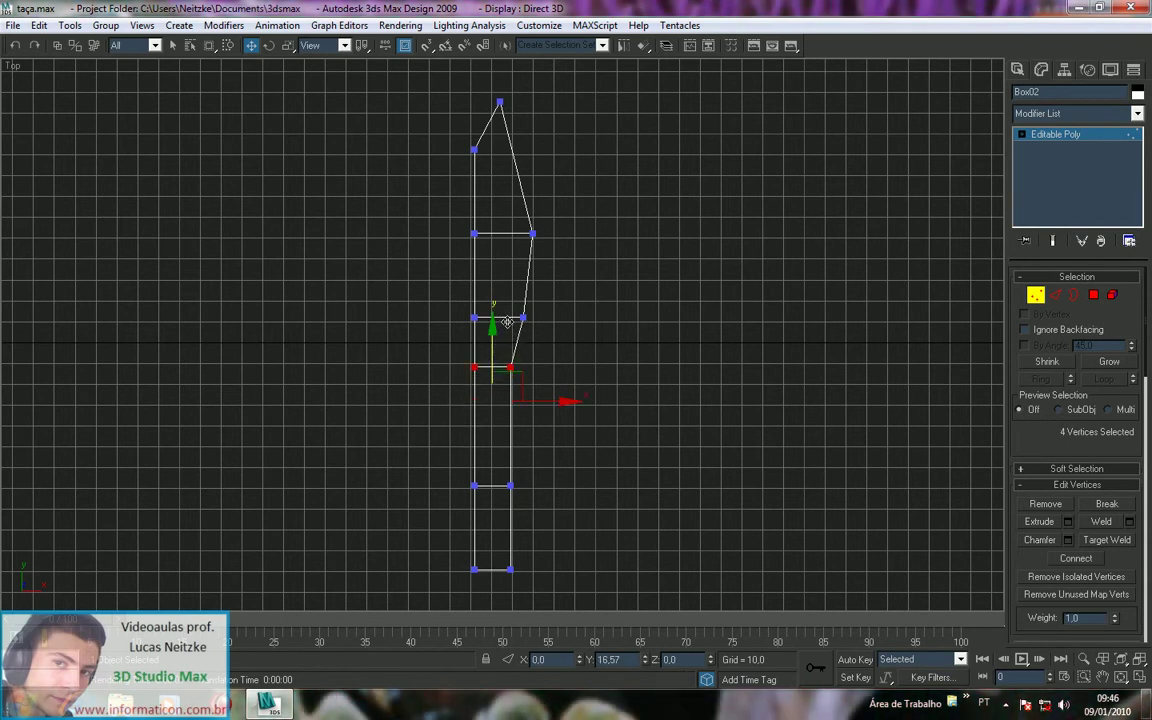
{"action": "left_click_drag", "start_coordinate": [402, 278], "coordinate": [602, 340]}
{"action": "left_click_drag", "start_coordinate": [501, 268], "coordinate": [501, 257]}
{"action": "left_click", "coordinate": [640, 305]}
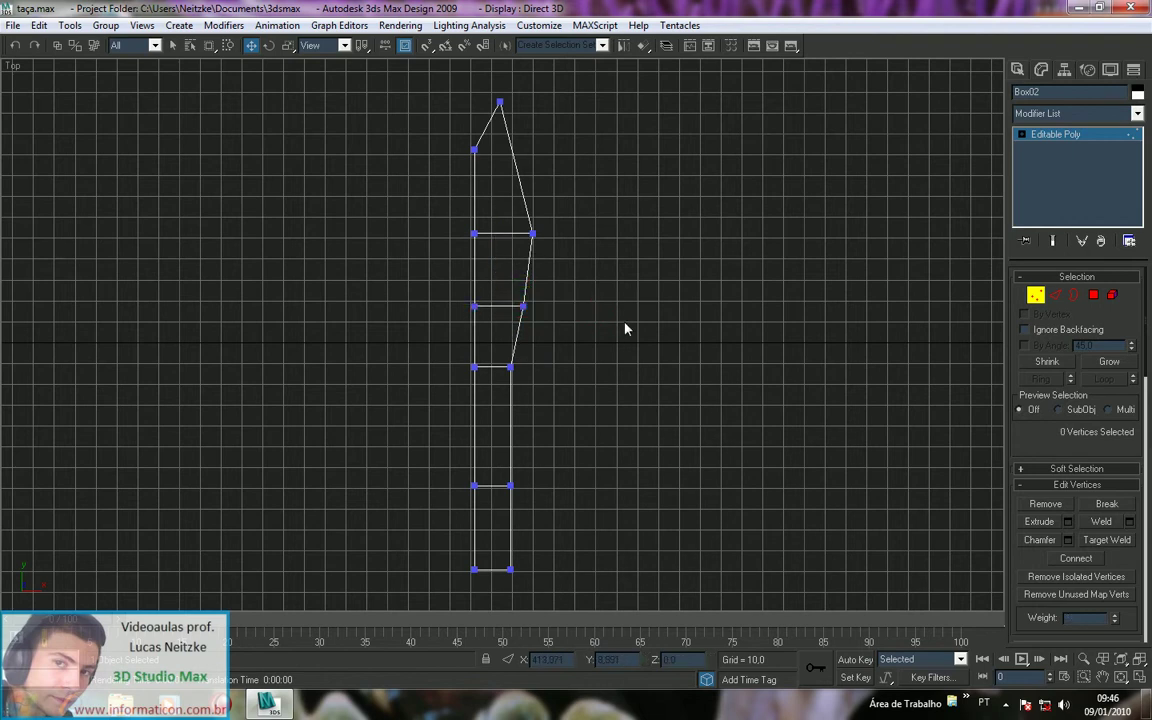
Step: Move the left corner vertices at the knife's upper end up to about Y 124.6 so the tip lies on the straight edge
{"action": "key", "text": "alt+w"}
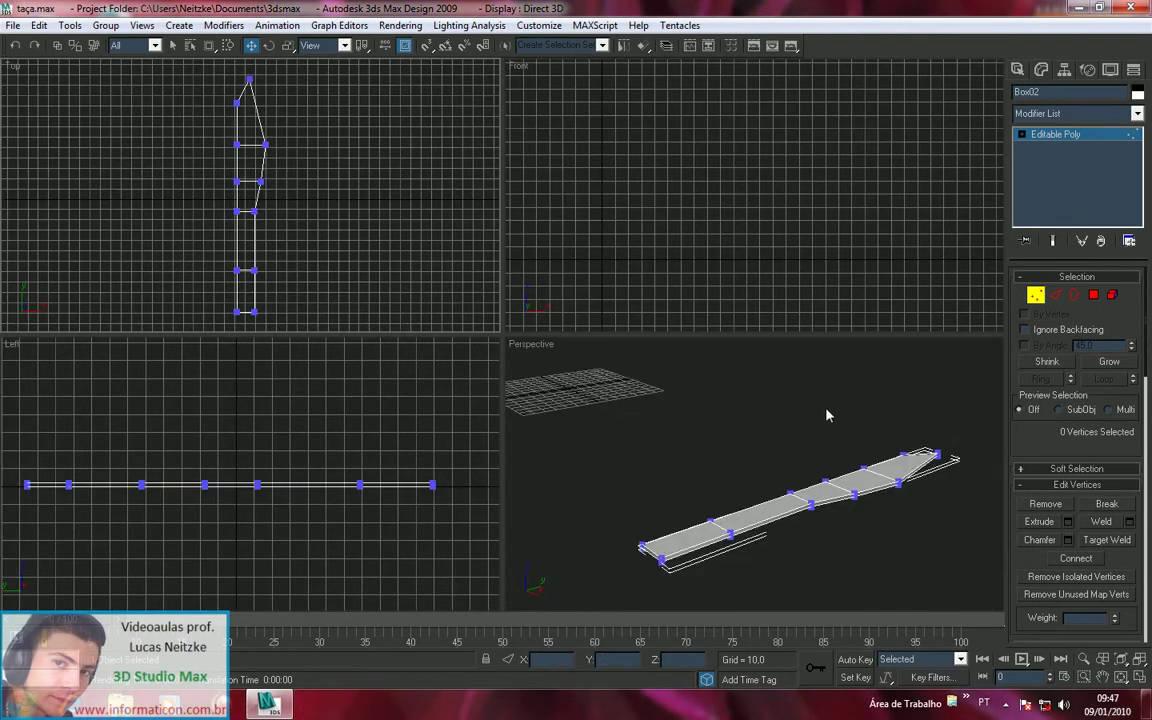
{"action": "mouse_move", "coordinate": [897, 446]}
{"action": "middle_mouse_down", "text": "alt"}
{"action": "mouse_move", "coordinate": [908, 482]}
{"action": "mouse_move", "coordinate": [890, 511]}
{"action": "mouse_move", "coordinate": [772, 453]}
{"action": "mouse_move", "coordinate": [857, 548]}
{"action": "mouse_move", "coordinate": [912, 440]}
{"action": "middle_mouse_up", "text": "alt"}
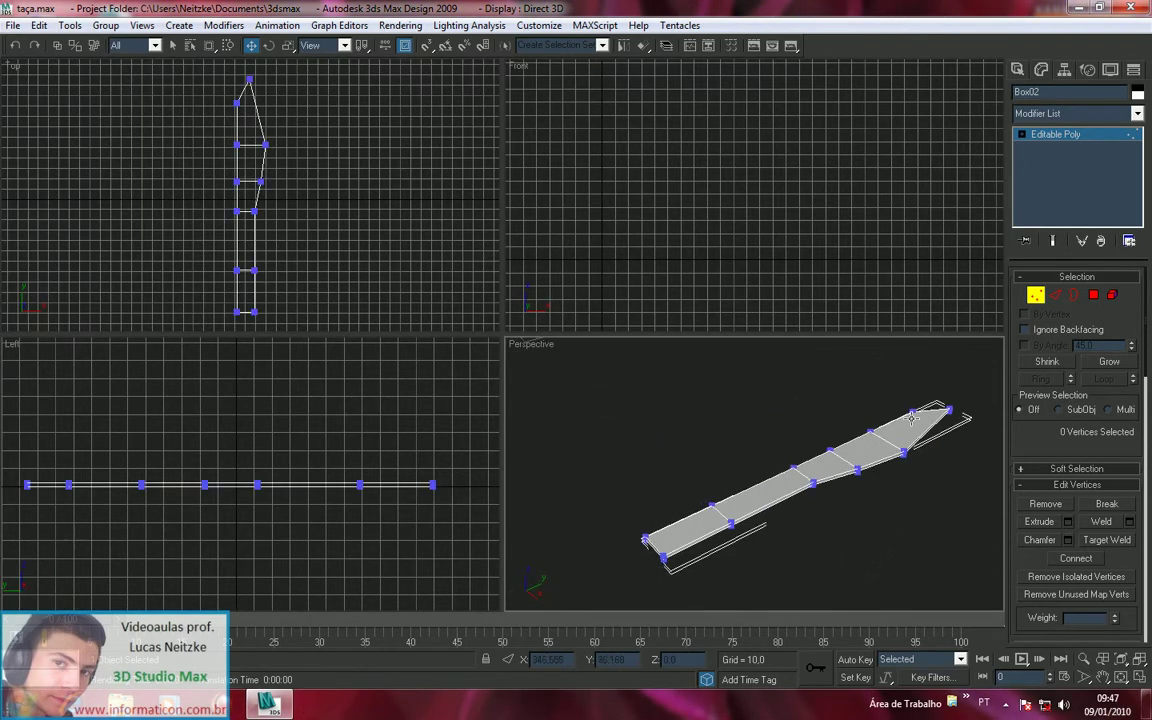
{"action": "key", "text": "alt+w"}
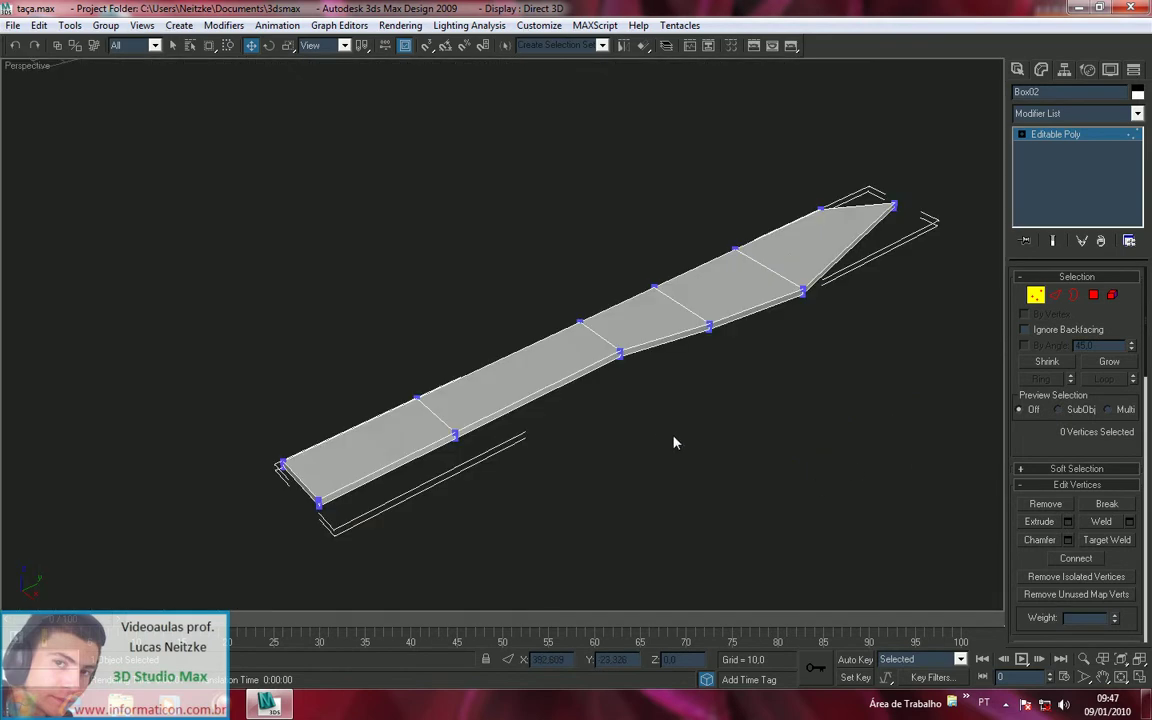
{"action": "key", "text": "alt+w"}
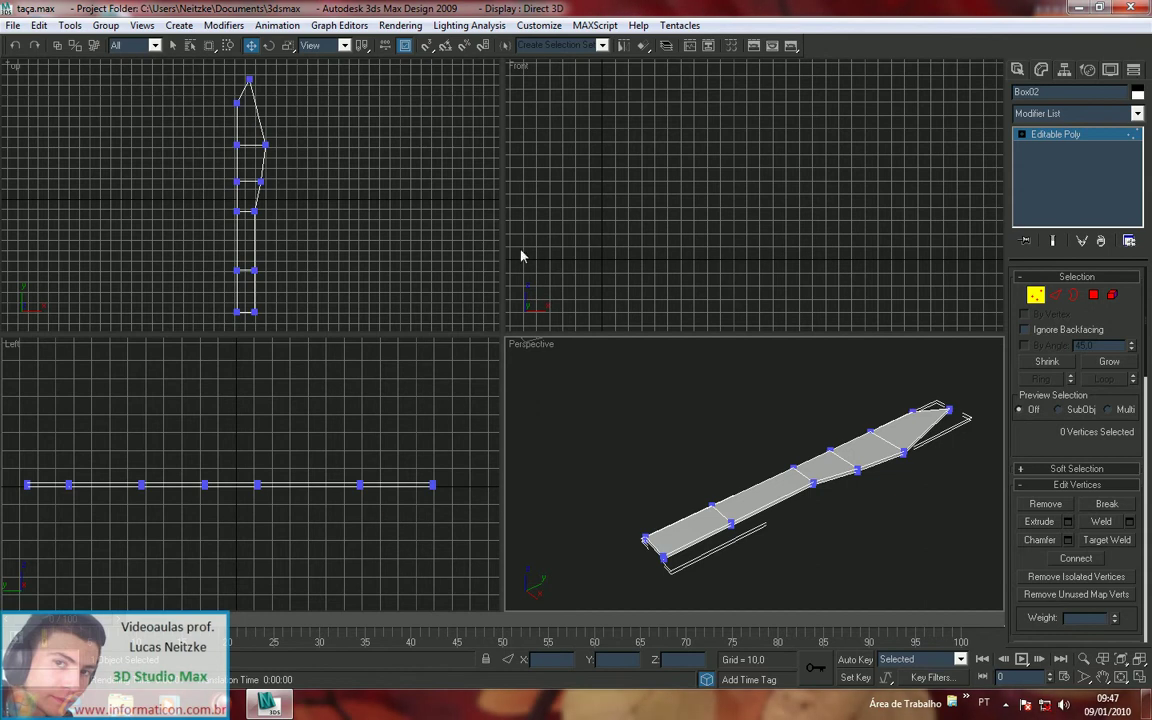
{"action": "left_click", "coordinate": [332, 216]}
{"action": "key", "text": "alt+w"}
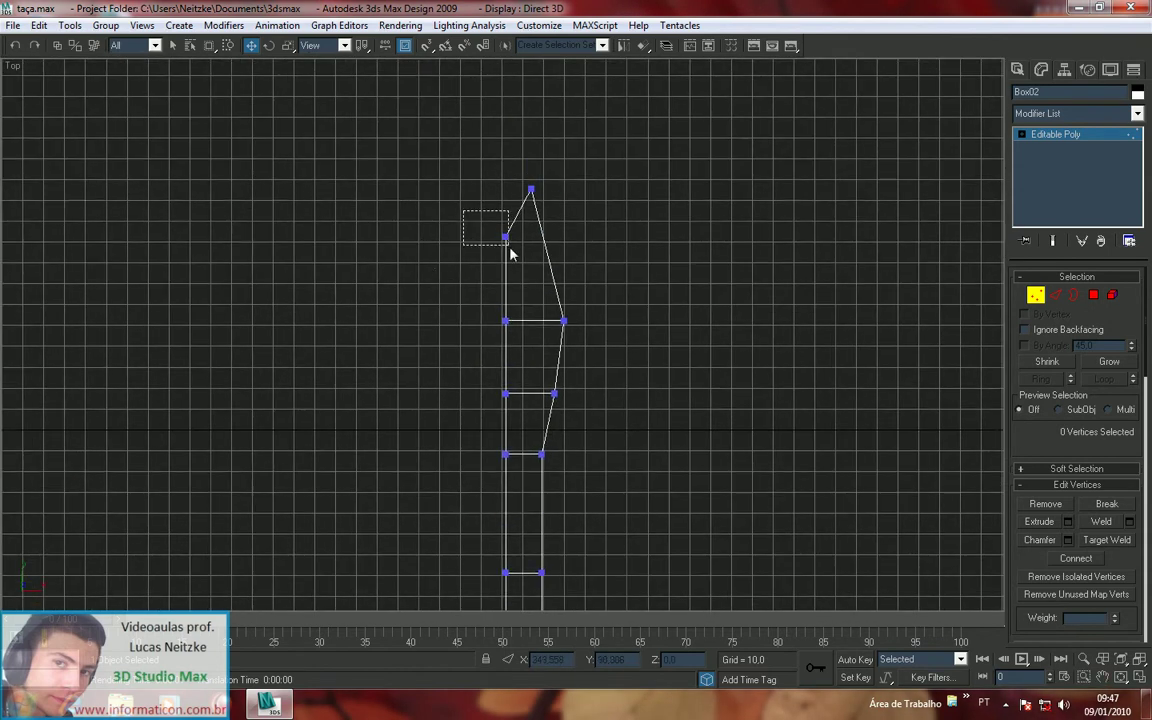
{"action": "left_click_drag", "start_coordinate": [506, 250], "coordinate": [506, 250]}
{"action": "left_click_drag", "start_coordinate": [504, 121], "coordinate": [504, 121]}
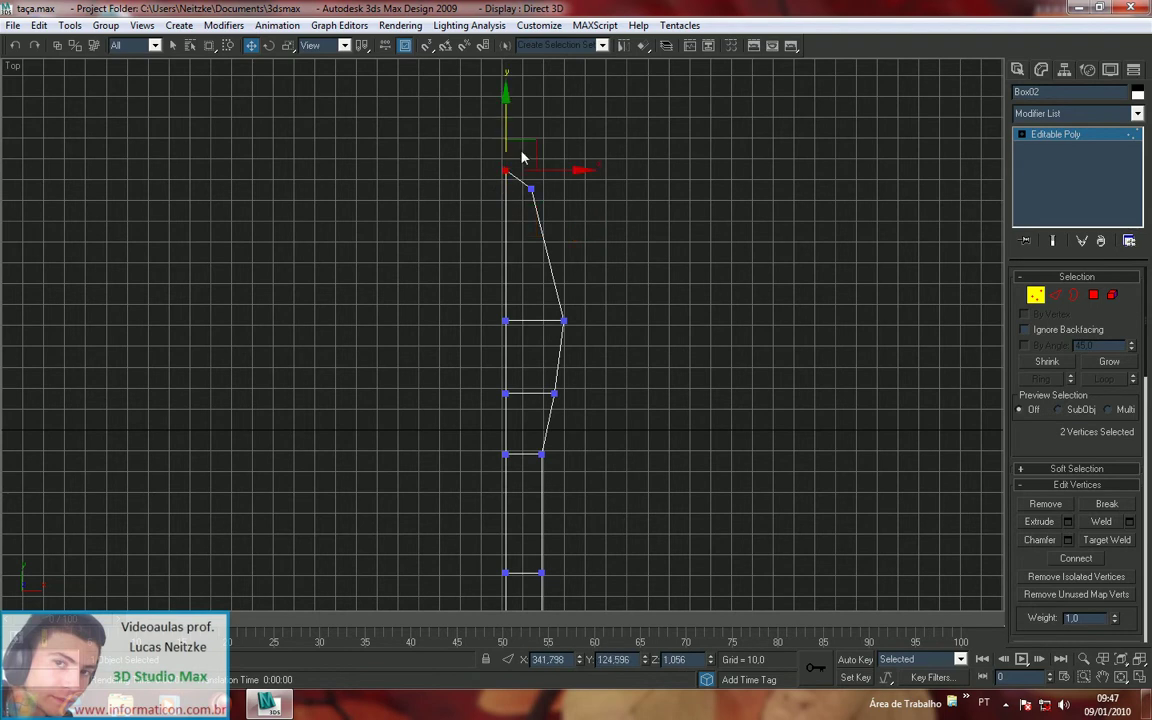
Step: Move the right tip vertices down and outward to about X 358.6, Y 104.9 to shape the blade's end
{"action": "left_click_drag", "start_coordinate": [555, 176], "coordinate": [561, 181]}
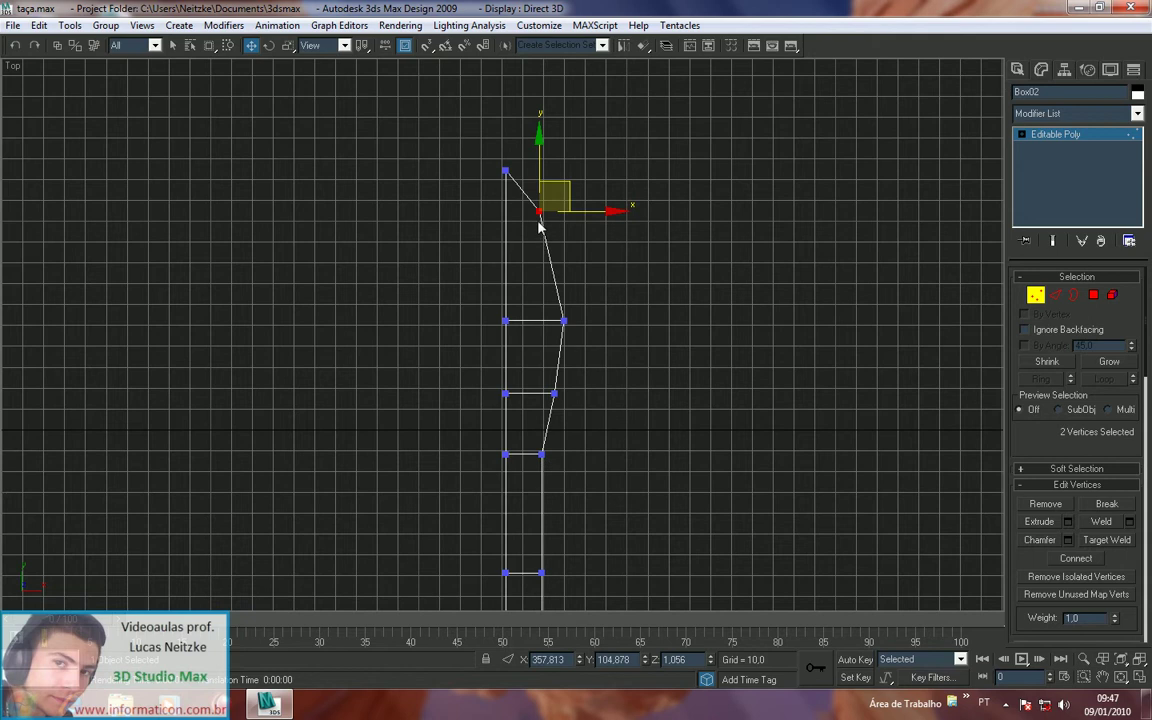
{"action": "left_click_drag", "start_coordinate": [601, 212], "coordinate": [619, 213]}
{"action": "left_click", "coordinate": [579, 232]}
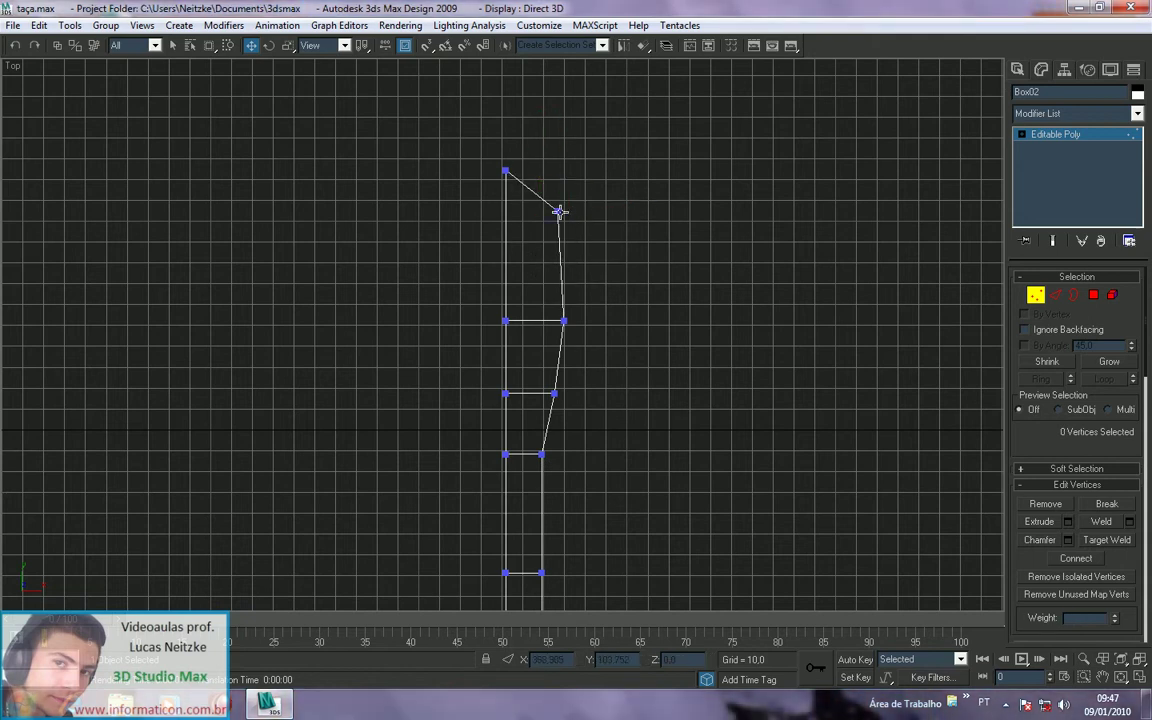
{"action": "left_click", "coordinate": [559, 214]}
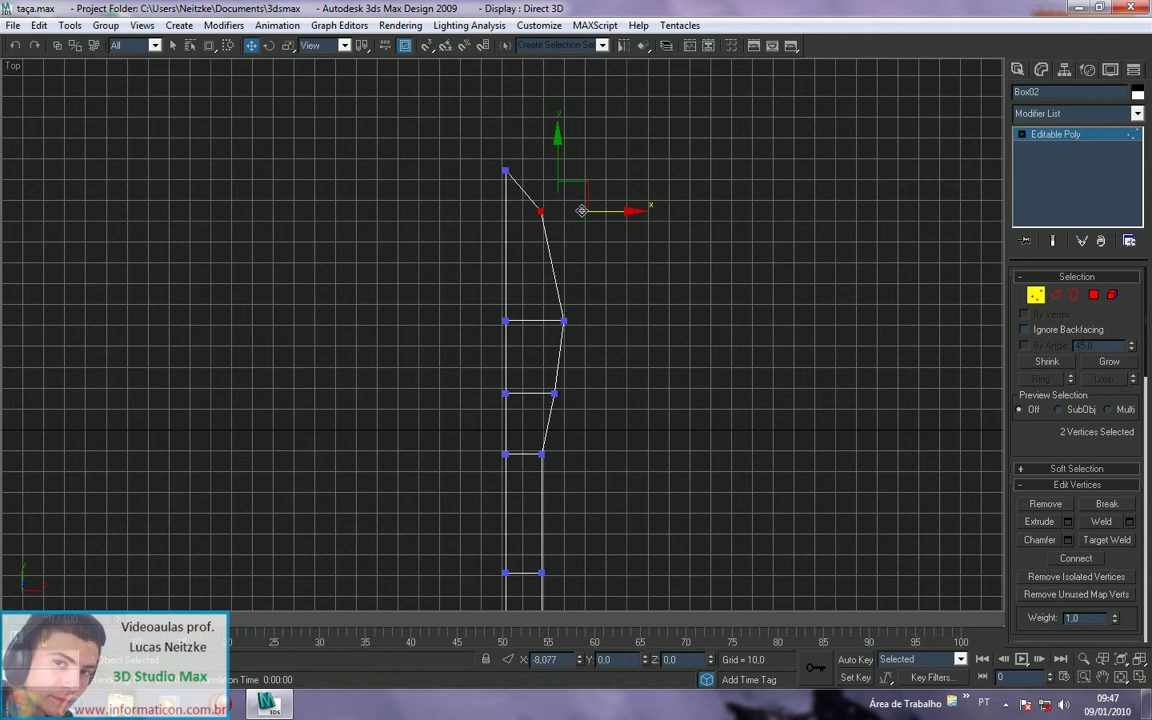
Step: In polygon mode in the Perspective view, select the four narrow side polygons along the blade's curved cutting edge
{"action": "middle_click_drag", "start_coordinate": [551, 377], "coordinate": [536, 357]}
{"action": "scroll", "coordinate": [536, 357], "scroll_direction": "down", "scroll_amount": 3}
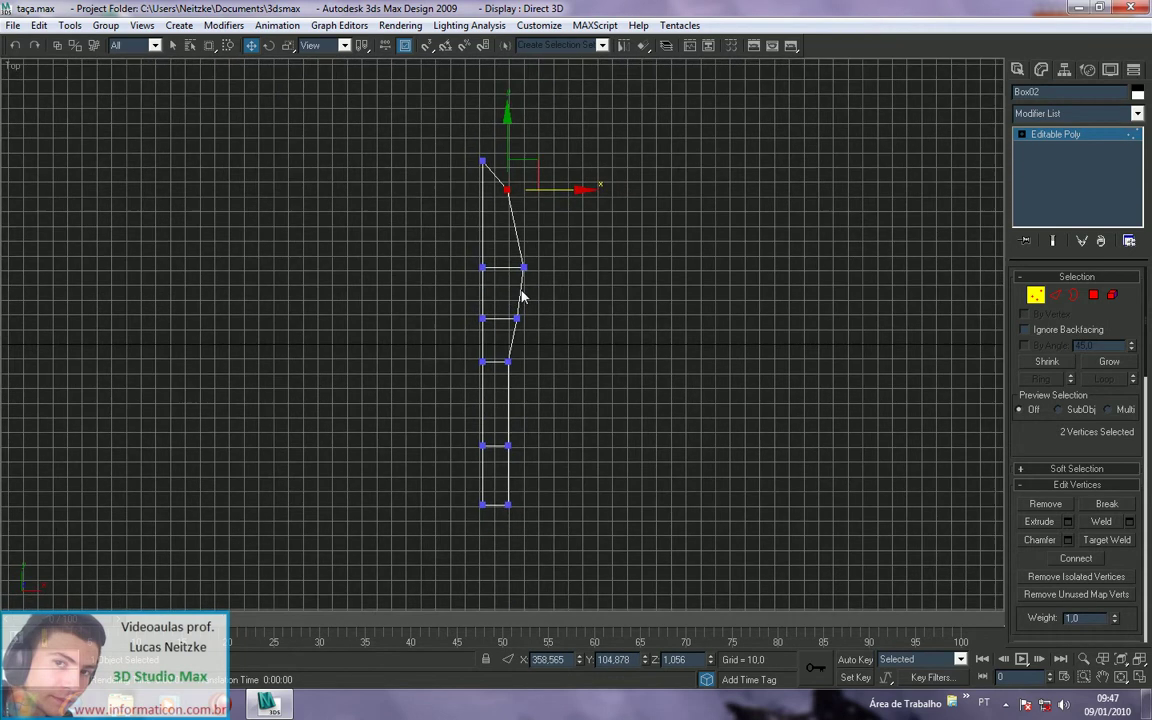
{"action": "key", "text": "alt+w"}
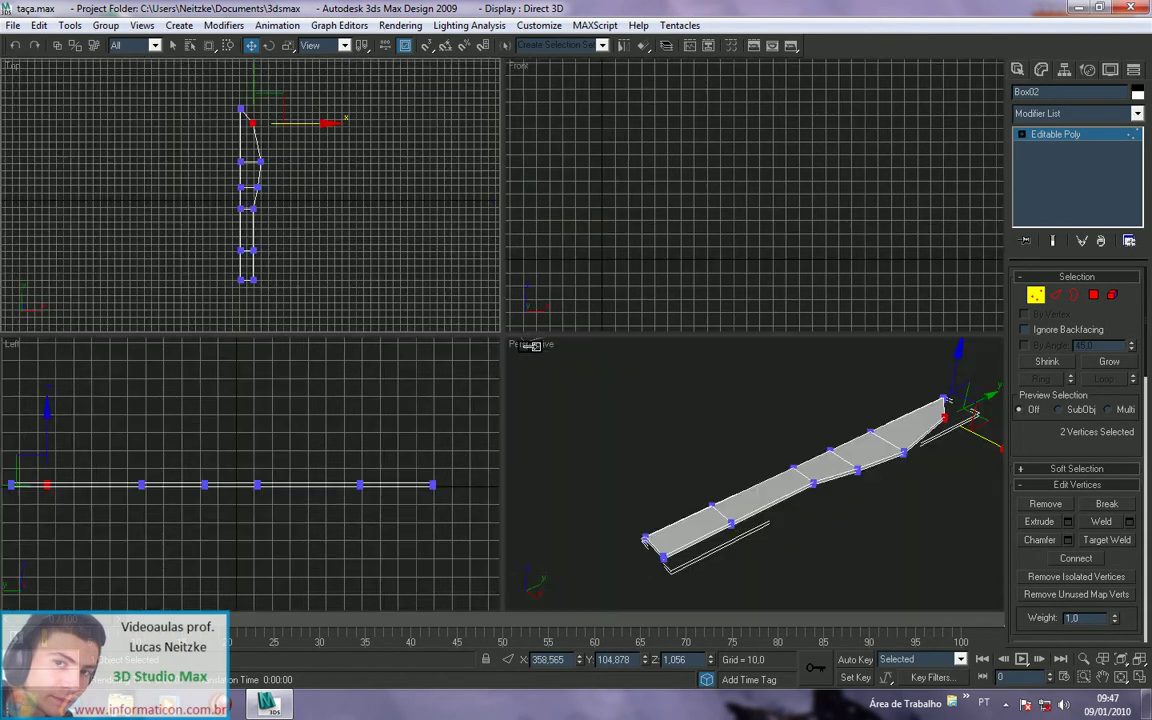
{"action": "key", "text": "alt+w"}
{"action": "mouse_move", "coordinate": [738, 445]}
{"action": "middle_mouse_down", "text": "alt"}
{"action": "mouse_move", "coordinate": [705, 427]}
{"action": "mouse_move", "coordinate": [787, 421]}
{"action": "mouse_move", "coordinate": [786, 456]}
{"action": "mouse_move", "coordinate": [788, 431]}
{"action": "mouse_move", "coordinate": [660, 427]}
{"action": "mouse_move", "coordinate": [722, 443]}
{"action": "middle_mouse_up", "text": "alt"}
{"action": "key", "text": "p"}
{"action": "middle_click_drag", "start_coordinate": [850, 441], "coordinate": [755, 432]}
{"action": "scroll", "coordinate": [751, 440], "scroll_direction": "up", "scroll_amount": 2}
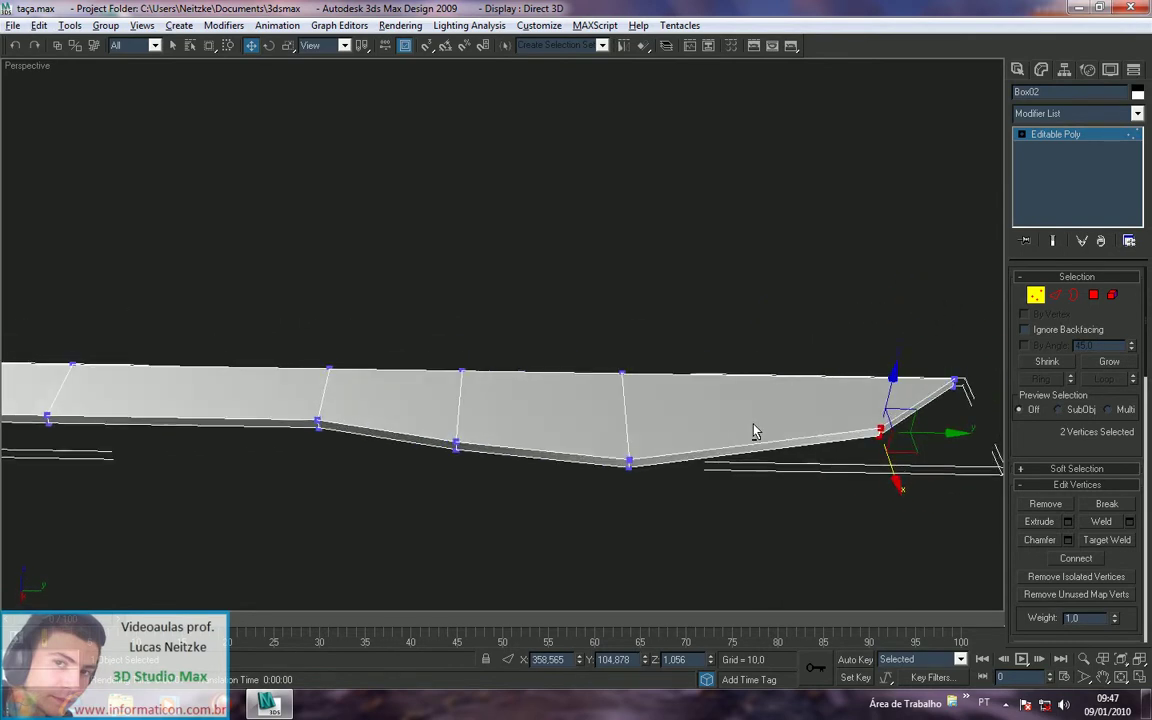
{"action": "left_click", "coordinate": [1095, 294]}
{"action": "left_click", "coordinate": [922, 401]}
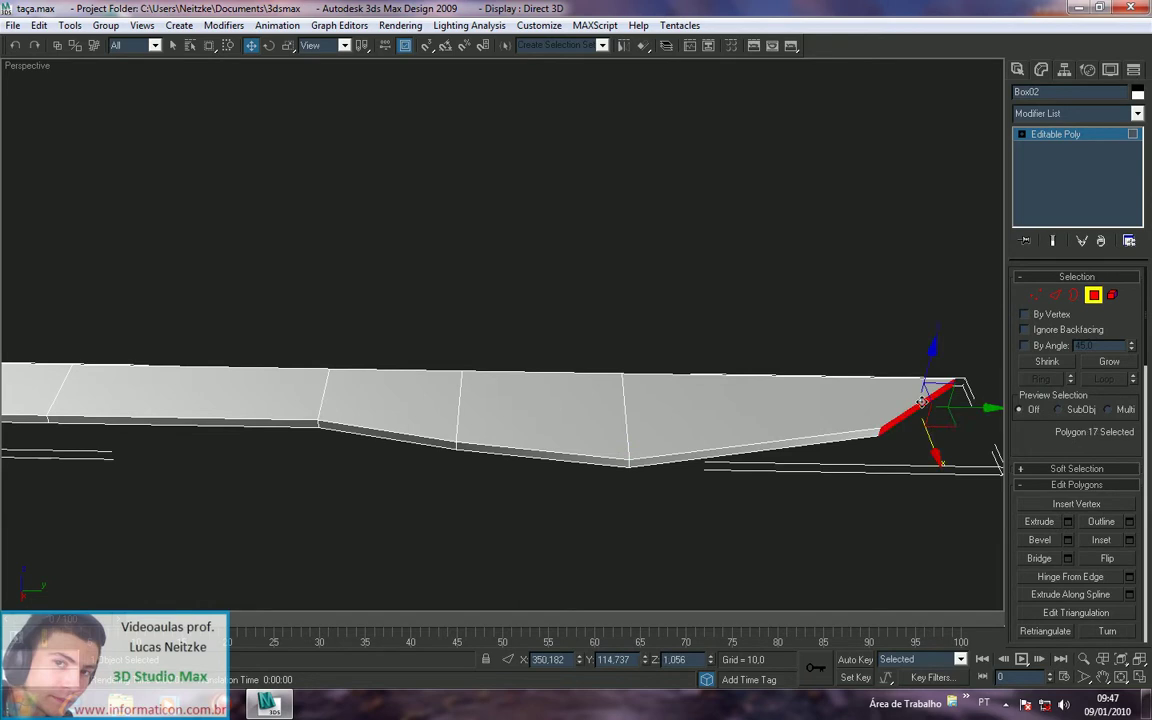
{"action": "left_click", "coordinate": [840, 442], "text": "ctrl"}
{"action": "left_click", "coordinate": [472, 447], "text": "ctrl"}
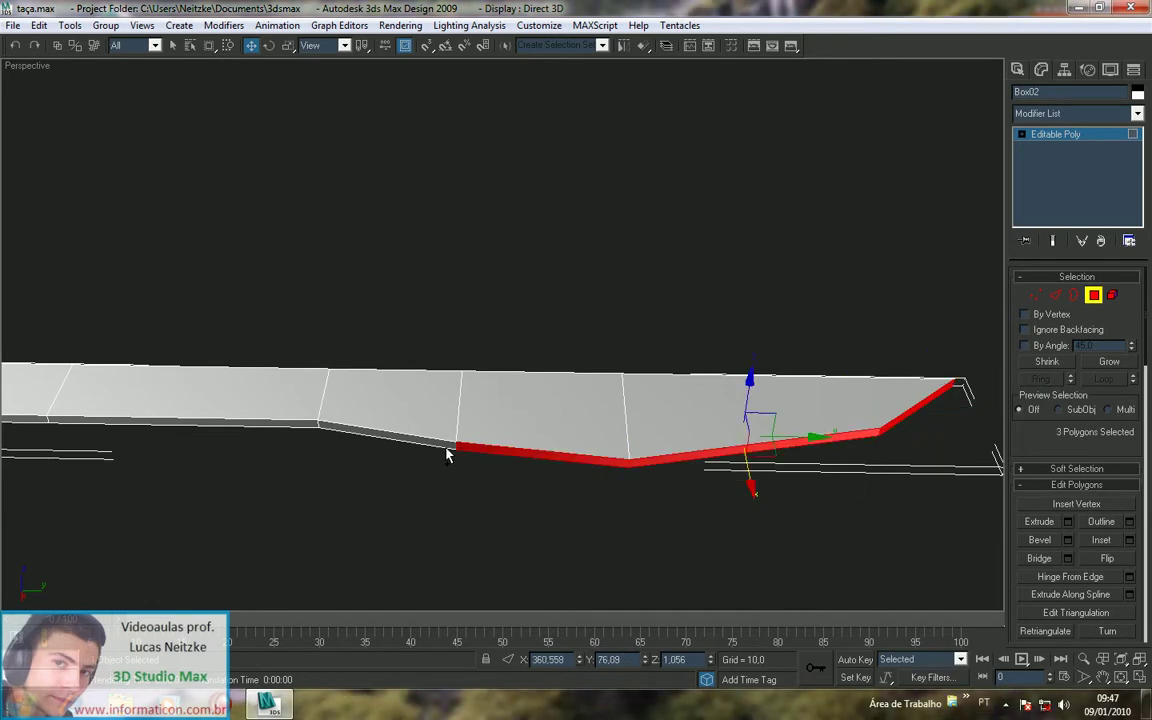
{"action": "left_click", "coordinate": [427, 442], "text": "ctrl"}
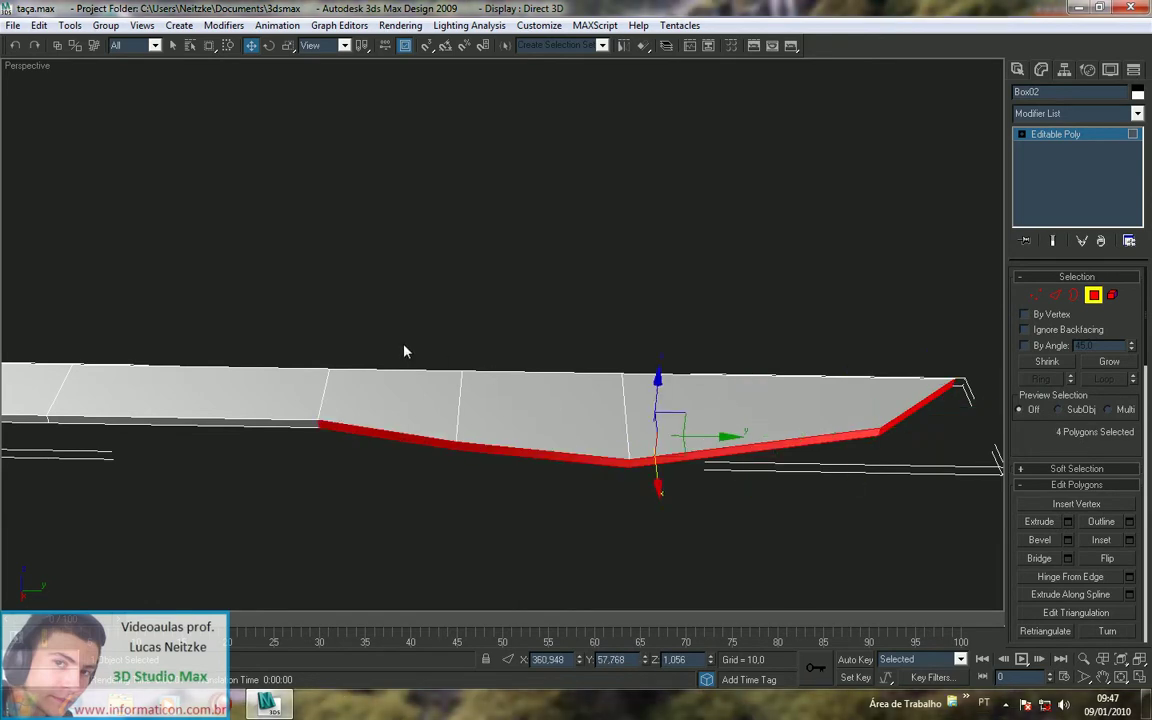
Step: Try to thin the cutting edge by scaling the selected polygons along Z, undo the scaling and clear the selection
{"action": "scroll", "coordinate": [898, 391], "scroll_direction": "down", "scroll_amount": 3}
{"action": "mouse_move", "coordinate": [842, 393]}
{"action": "middle_mouse_down", "text": "alt"}
{"action": "mouse_move", "coordinate": [833, 370]}
{"action": "mouse_move", "coordinate": [846, 377]}
{"action": "middle_mouse_up", "text": "alt"}
{"action": "mouse_move", "coordinate": [618, 483]}
{"action": "middle_mouse_down", "text": "alt"}
{"action": "mouse_move", "coordinate": [437, 453]}
{"action": "mouse_move", "coordinate": [666, 465]}
{"action": "mouse_move", "coordinate": [620, 465]}
{"action": "mouse_move", "coordinate": [628, 478]}
{"action": "mouse_move", "coordinate": [620, 458]}
{"action": "middle_mouse_up", "text": "alt"}
{"action": "key", "text": "r"}
{"action": "left_click_drag", "start_coordinate": [608, 365], "coordinate": [600, 535]}
{"action": "middle_click_drag", "start_coordinate": [273, 517], "coordinate": [432, 294], "text": "alt"}
{"action": "middle_click_drag", "start_coordinate": [600, 400], "coordinate": [509, 480], "text": "alt"}
{"action": "scroll", "coordinate": [693, 424], "scroll_direction": "down", "scroll_amount": 4}
{"action": "scroll", "coordinate": [695, 426], "scroll_direction": "up", "scroll_amount": 2}
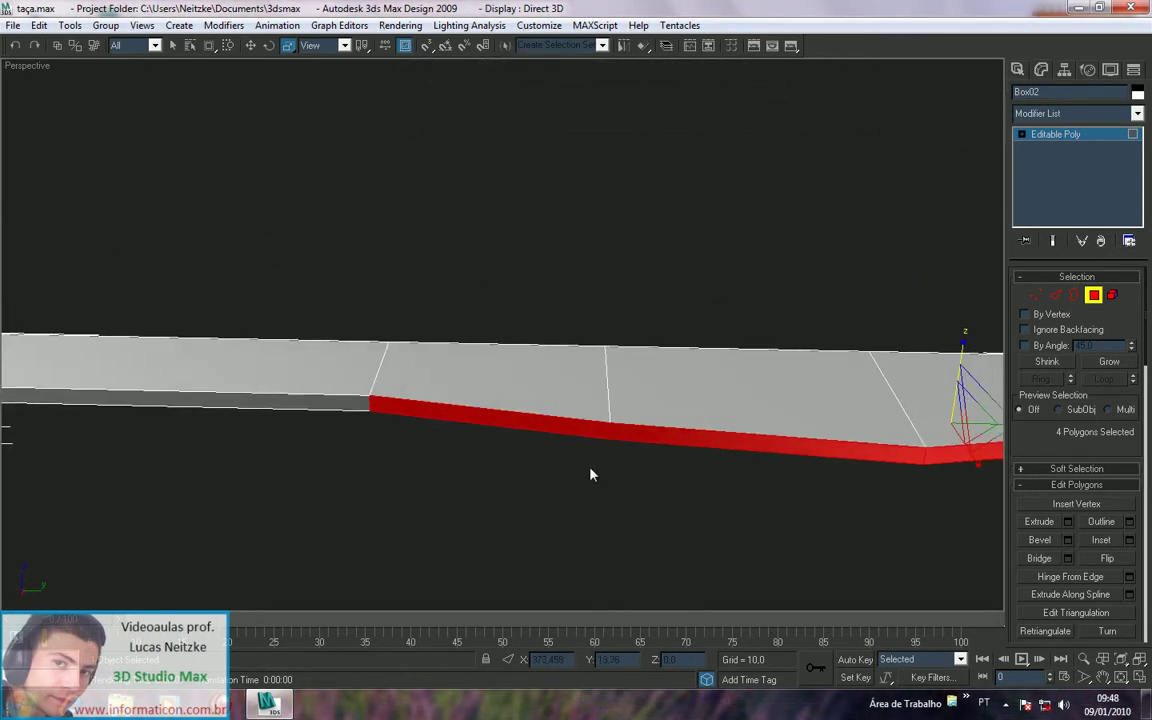
{"action": "left_click", "coordinate": [662, 505]}
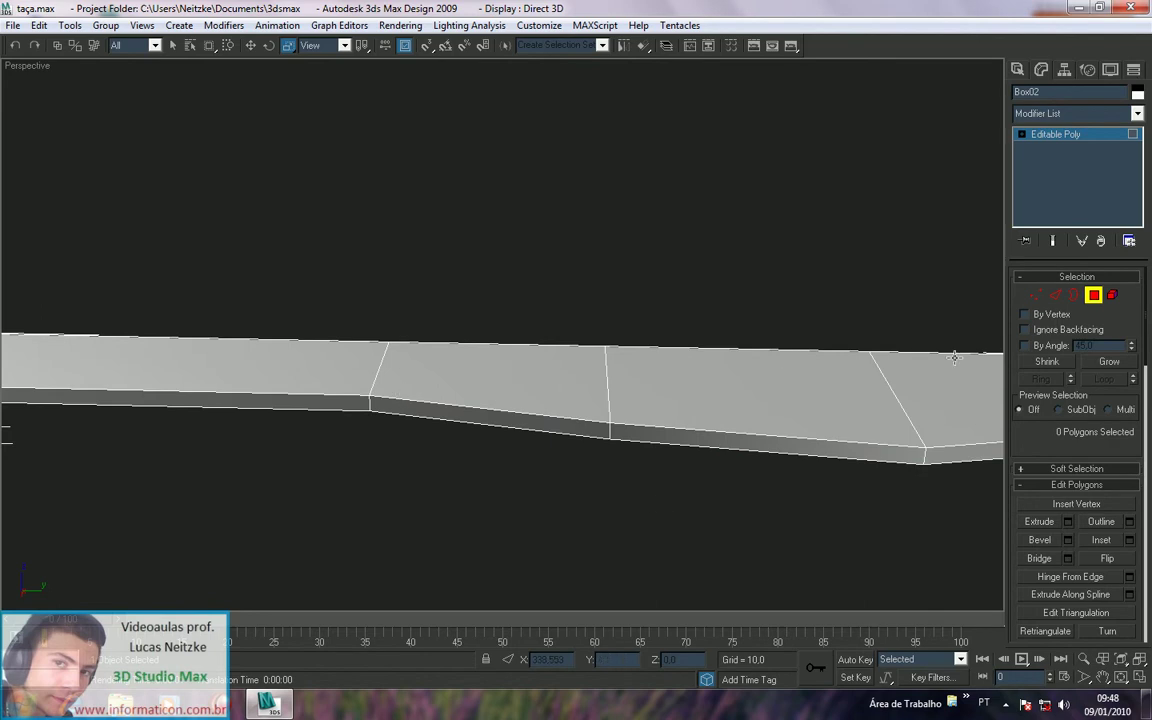
Step: In edge mode, select the full edge loop around the knife where the handle meets the blade
{"action": "key", "text": "2"}
{"action": "left_click", "coordinate": [375, 372]}
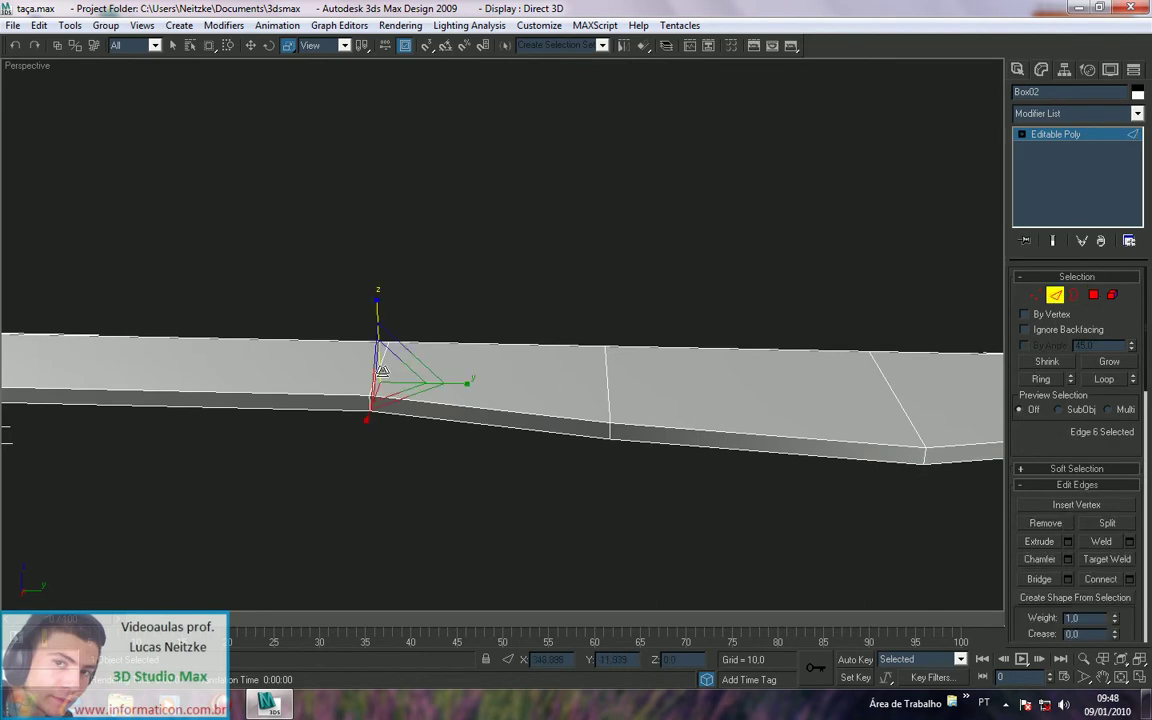
{"action": "left_click", "coordinate": [1048, 380]}
{"action": "left_click", "coordinate": [420, 483]}
{"action": "left_click", "coordinate": [382, 363]}
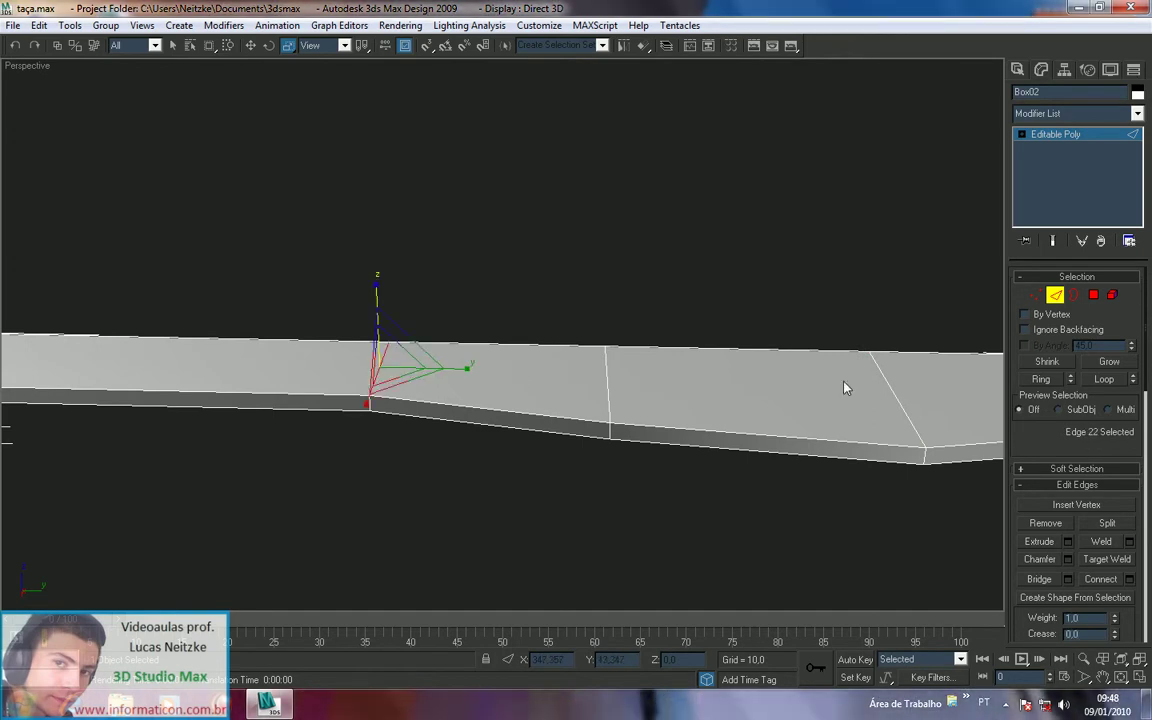
{"action": "left_click", "coordinate": [1095, 388]}
{"action": "middle_click_drag", "start_coordinate": [522, 463], "coordinate": [442, 411], "text": "alt"}
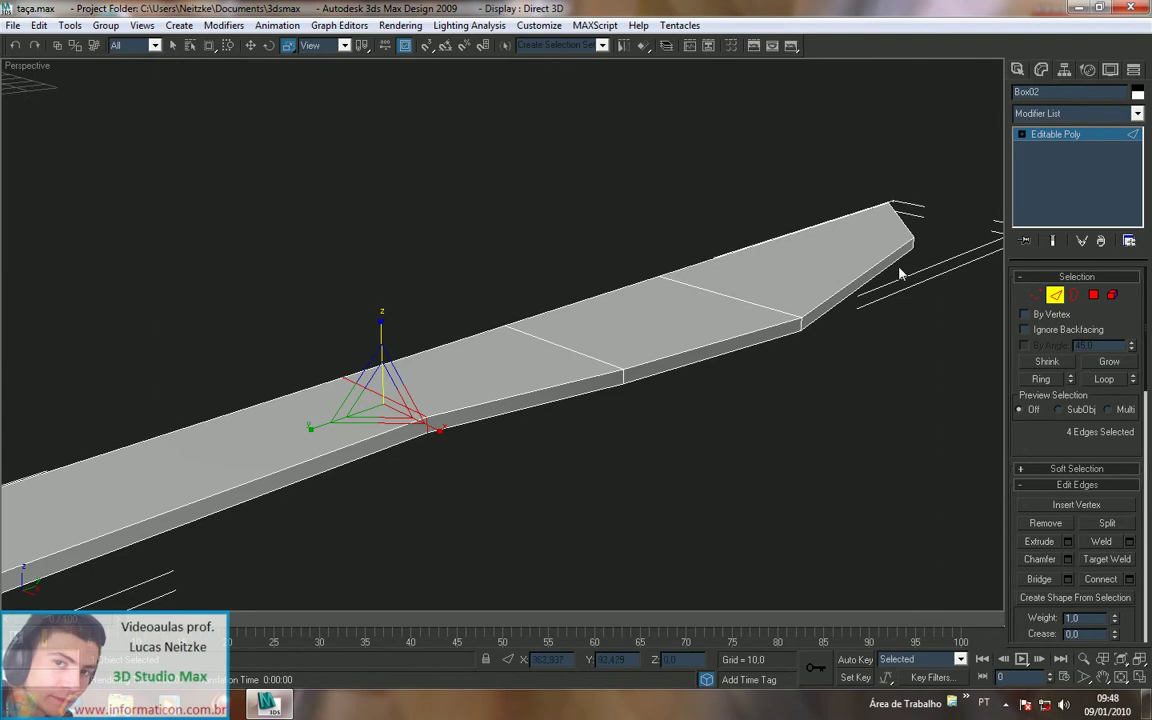
Step: QuickSlice the knife horizontally in the Top view at about Y -10, just on the blade side of the selected edge loop
{"action": "middle_click_drag", "start_coordinate": [503, 339], "coordinate": [529, 295]}
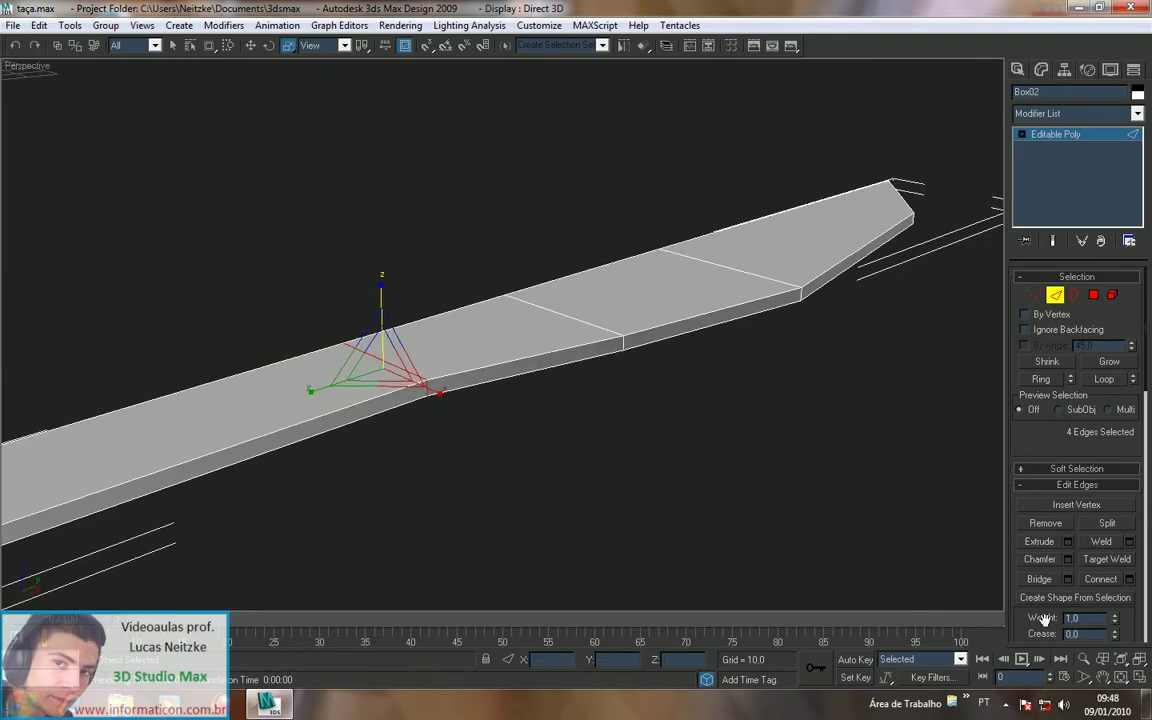
{"action": "scroll", "coordinate": [1037, 453], "scroll_direction": "down", "scroll_amount": 4}
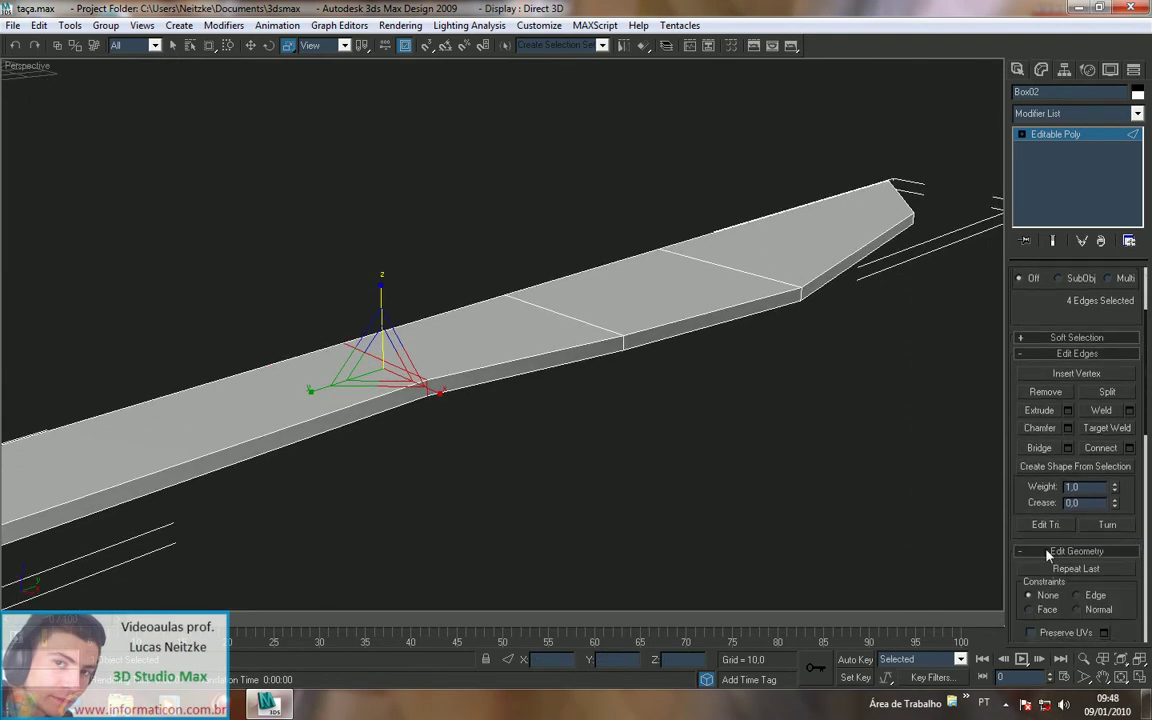
{"action": "left_click_drag", "start_coordinate": [1133, 577], "coordinate": [1128, 449]}
{"action": "left_click", "coordinate": [1045, 593]}
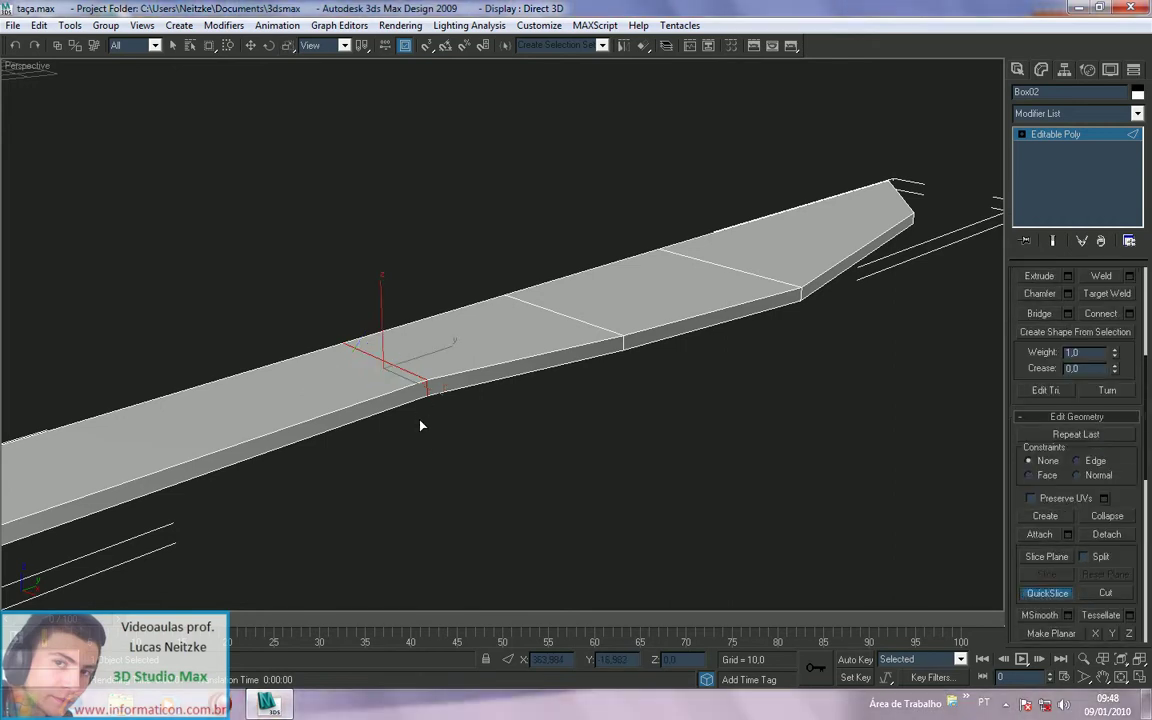
{"action": "key", "text": "alt+w"}
{"action": "key", "text": "alt+w"}
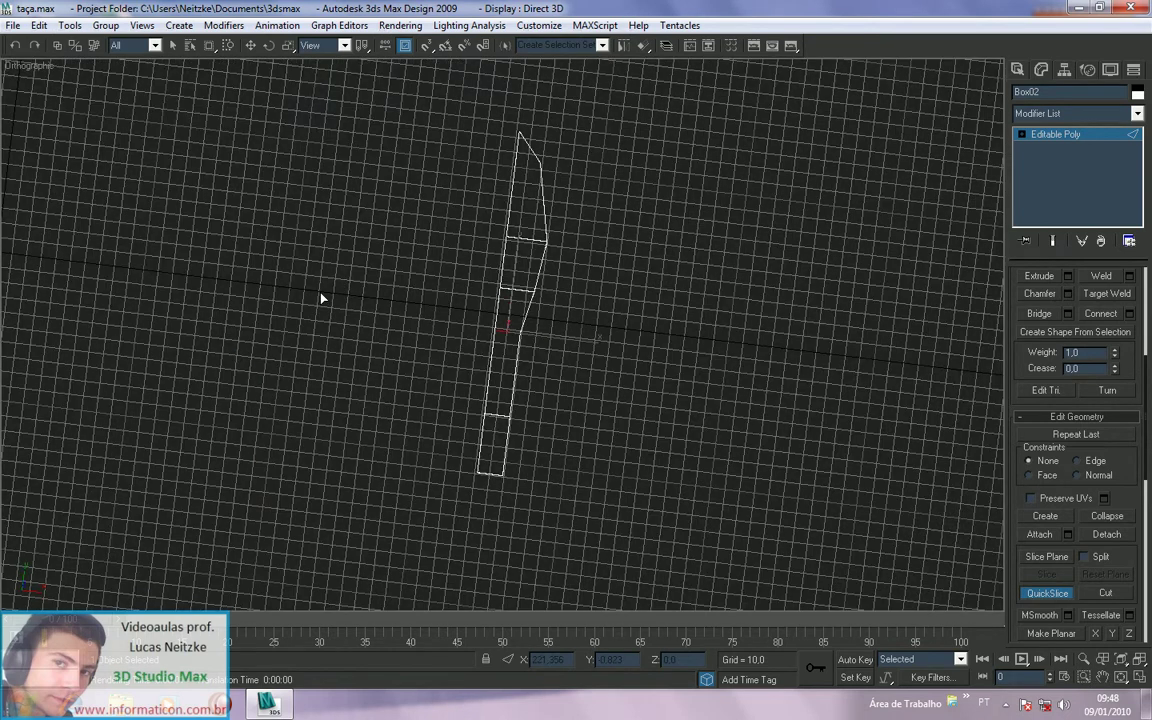
{"action": "key", "text": "t"}
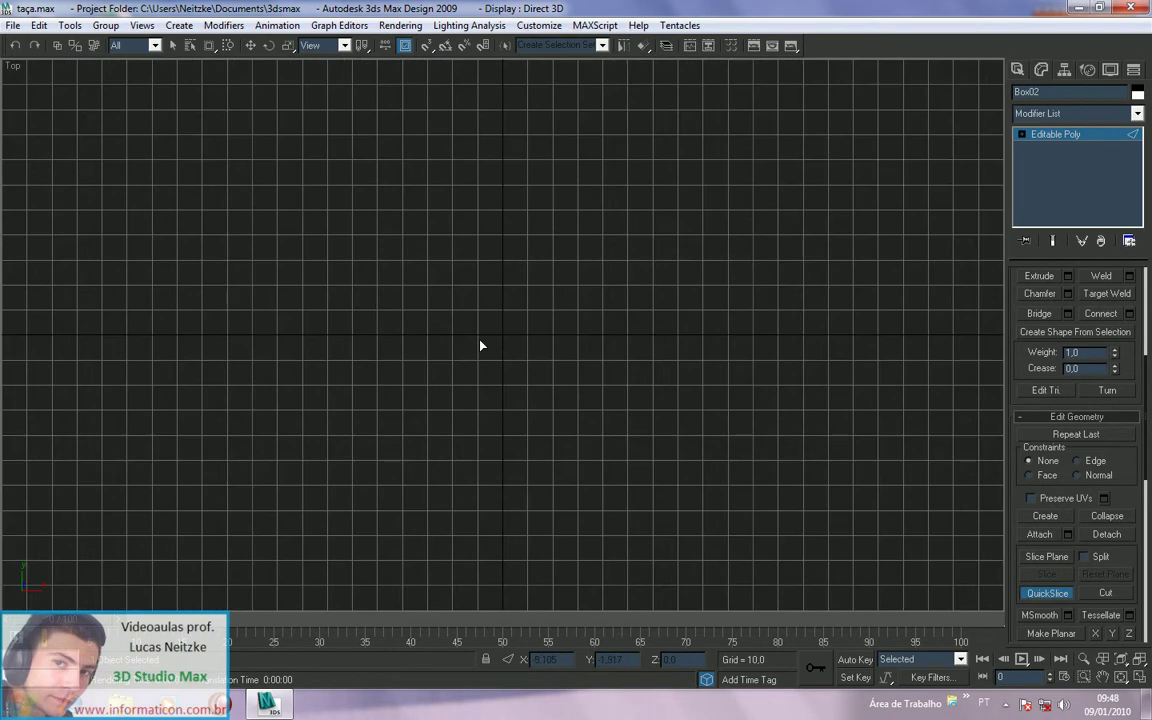
{"action": "key", "text": "z"}
{"action": "scroll", "coordinate": [501, 333], "scroll_direction": "down", "scroll_amount": 3}
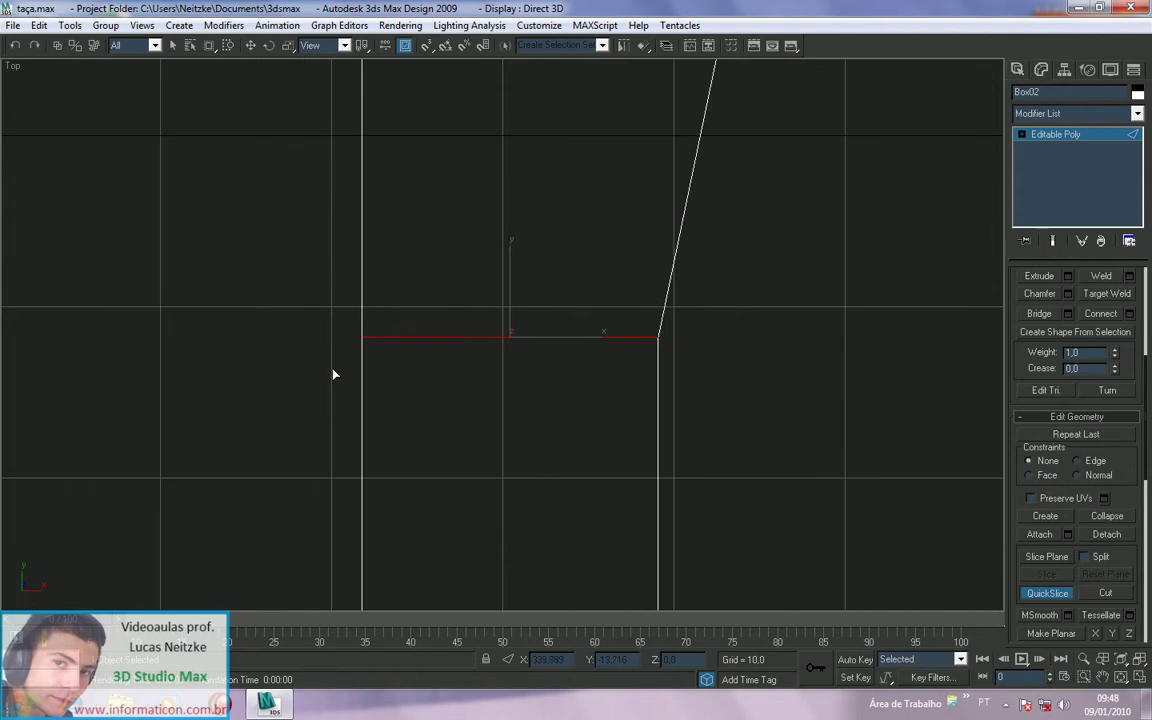
{"action": "left_click", "coordinate": [363, 311]}
{"action": "left_click", "coordinate": [663, 313]}
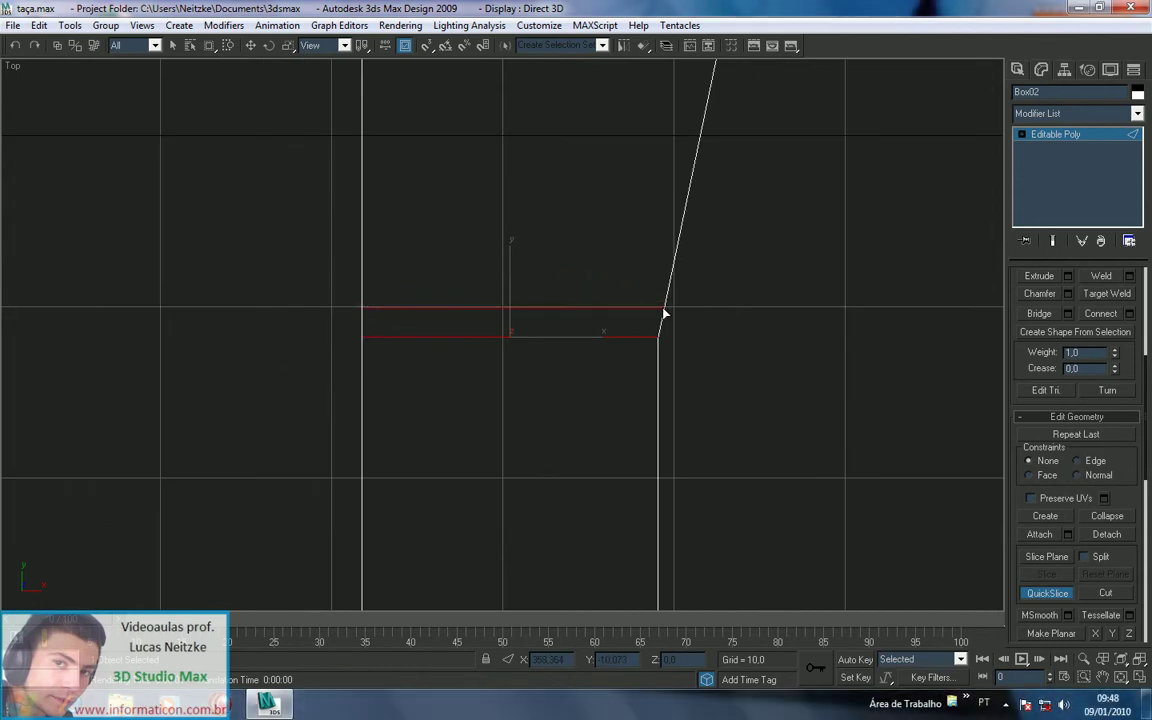
{"action": "key", "text": "r"}
Step: Examine the new slice in the Top and Perspective views, clear the edge selection and bring the whole knife into view
{"action": "middle_click_drag", "start_coordinate": [679, 329], "coordinate": [637, 327], "text": "alt"}
{"action": "key", "text": "t"}
{"action": "key", "text": "z"}
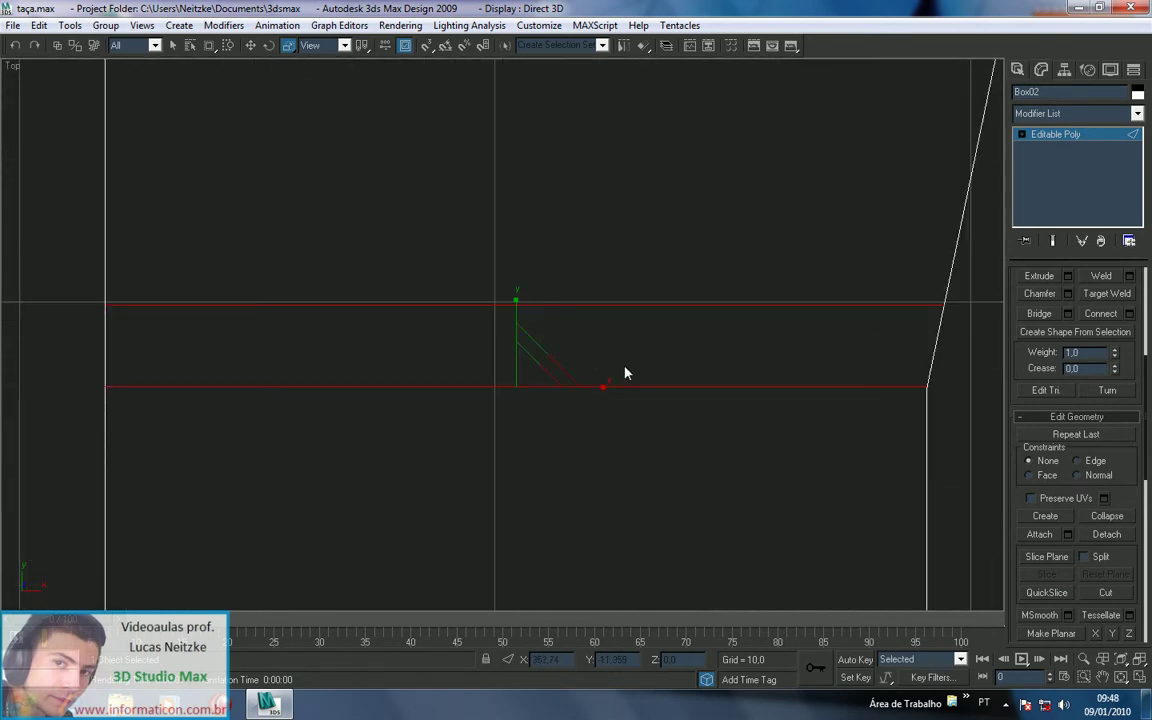
{"action": "scroll", "coordinate": [590, 370], "scroll_direction": "down", "scroll_amount": 2}
{"action": "key", "text": "p"}
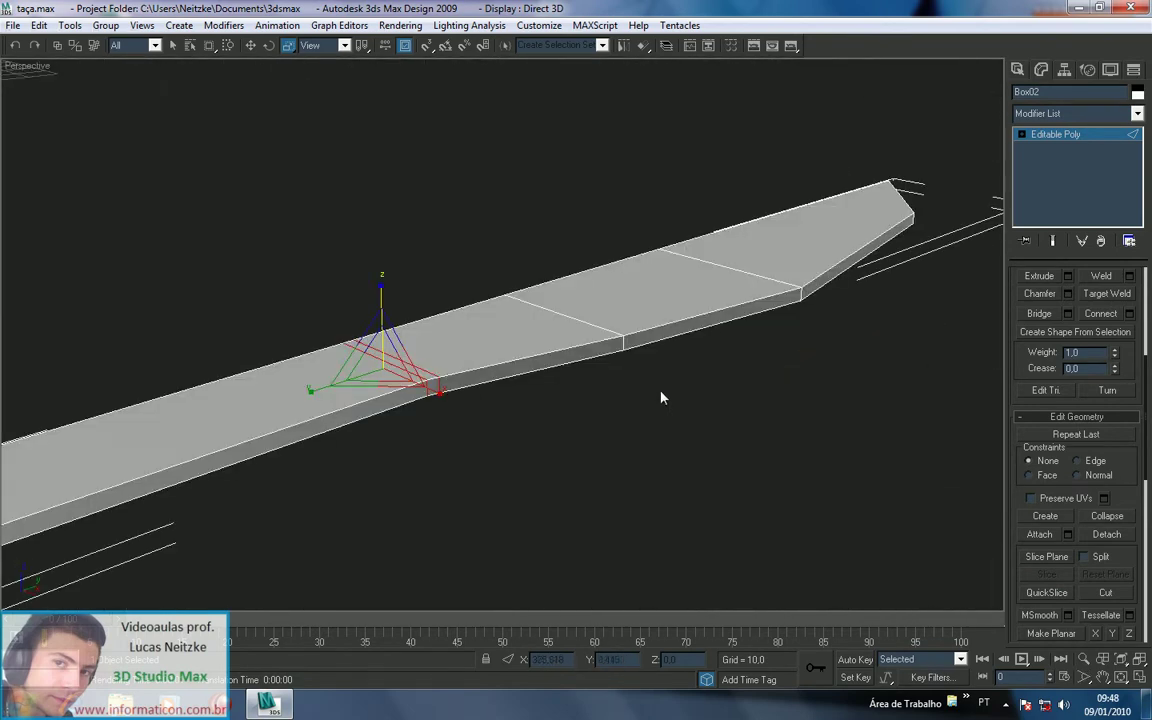
{"action": "middle_click_drag", "start_coordinate": [706, 420], "coordinate": [517, 442], "text": "alt"}
{"action": "middle_click_drag", "start_coordinate": [640, 470], "coordinate": [496, 436]}
{"action": "left_click", "coordinate": [674, 493]}
{"action": "scroll", "coordinate": [672, 490], "scroll_direction": "down", "scroll_amount": 2}
{"action": "scroll", "coordinate": [678, 417], "scroll_direction": "down", "scroll_amount": 4}
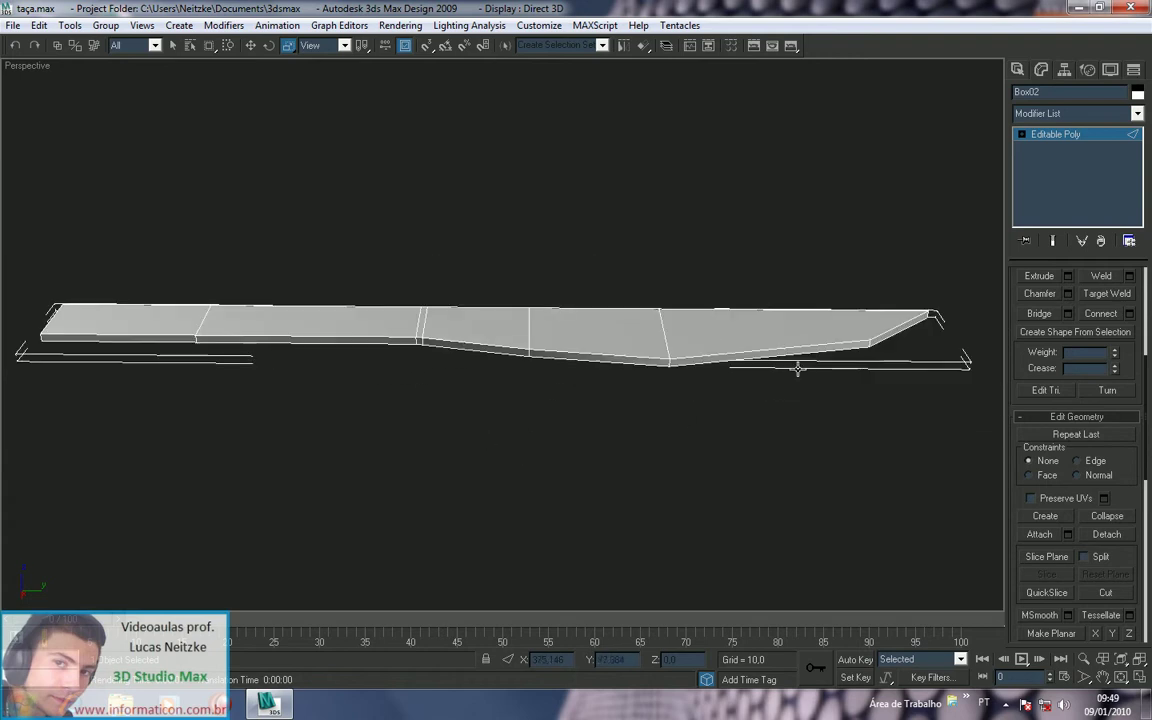
Step: Select the four cutting-edge side polygons beyond the new slice and scale them to about 17% along Z to sharpen the blade
{"action": "left_click", "coordinate": [1021, 134]}
{"action": "left_click", "coordinate": [1054, 185]}
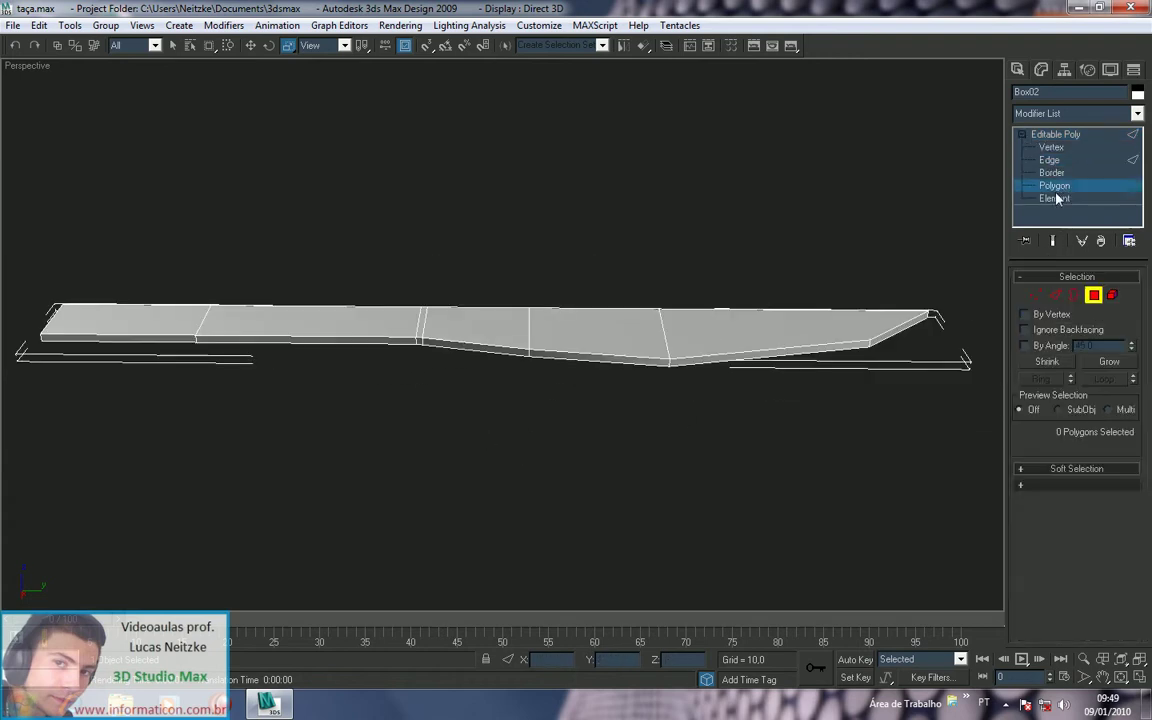
{"action": "left_click", "coordinate": [903, 327]}
{"action": "left_click", "coordinate": [906, 328]}
{"action": "left_click", "coordinate": [846, 348], "text": "ctrl"}
{"action": "left_click", "coordinate": [552, 360], "text": "ctrl"}
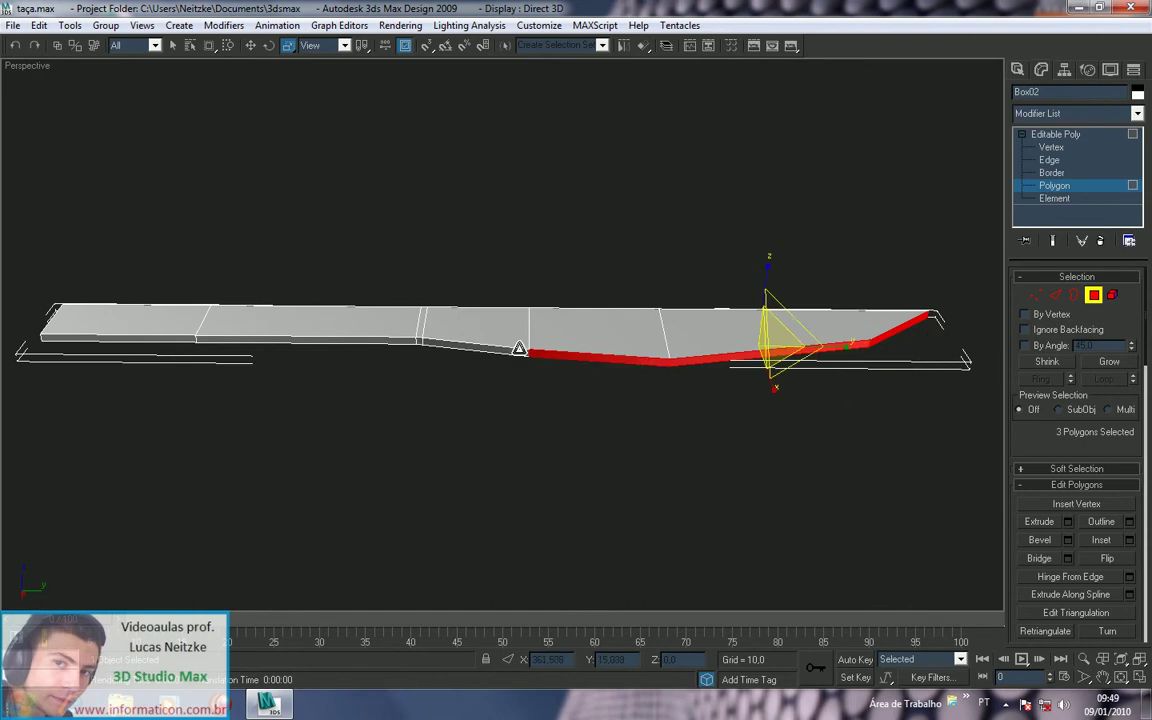
{"action": "left_click", "coordinate": [519, 350], "text": "ctrl"}
{"action": "left_click_drag", "start_coordinate": [686, 311], "coordinate": [702, 499]}
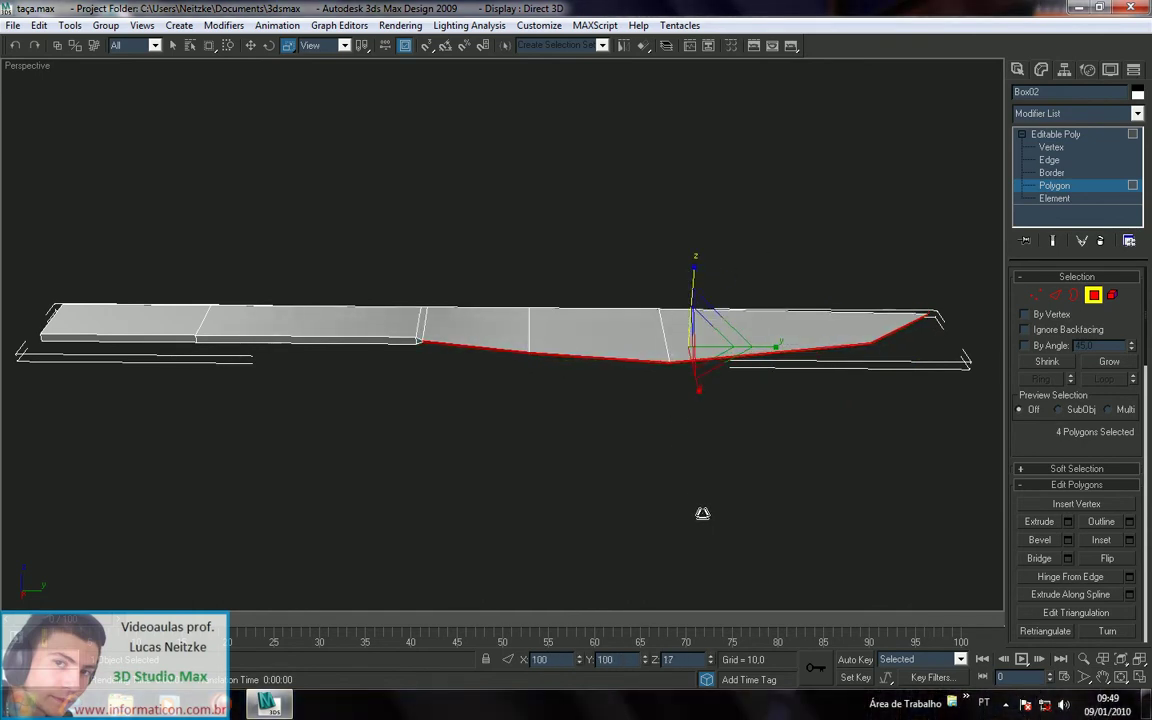
Step: In vertex mode, select the four spine-side vertices where handle meets blade and move them about 8.4 units along Y toward the tip
{"action": "scroll", "coordinate": [666, 419], "scroll_direction": "up", "scroll_amount": 3}
{"action": "middle_click_drag", "start_coordinate": [650, 398], "coordinate": [651, 375]}
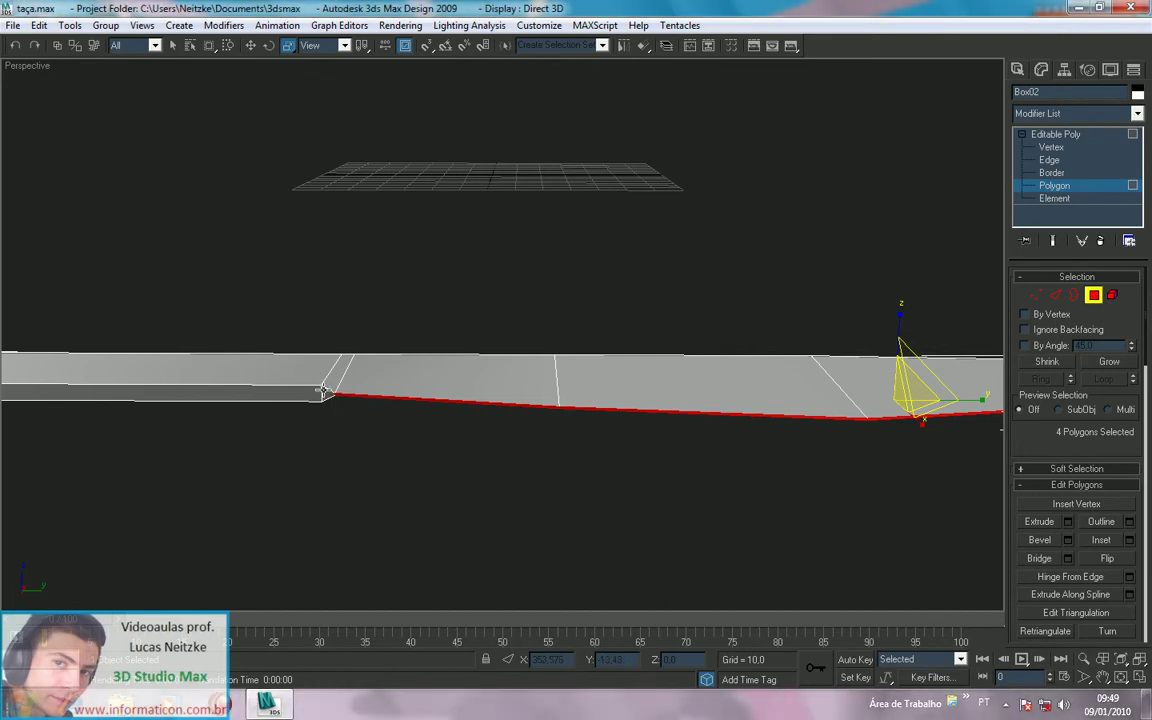
{"action": "middle_click_drag", "start_coordinate": [404, 438], "coordinate": [610, 428], "text": "alt"}
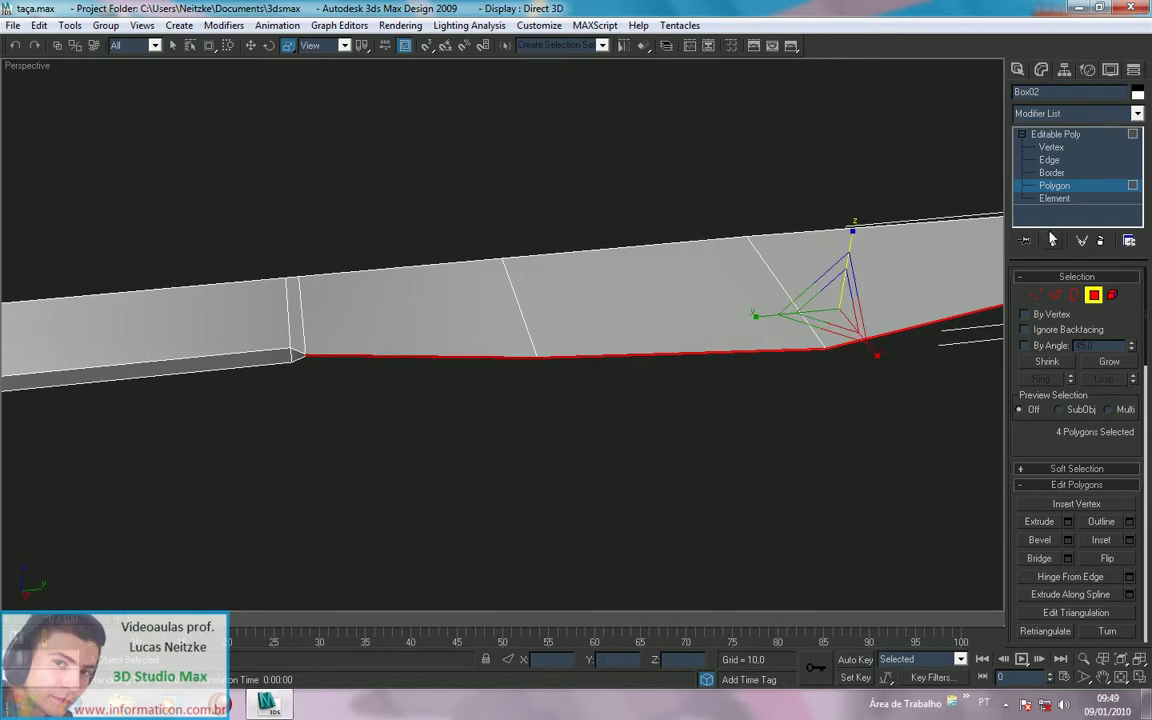
{"action": "left_click", "coordinate": [1036, 296]}
{"action": "middle_click_drag", "start_coordinate": [417, 316], "coordinate": [483, 302], "text": "alt"}
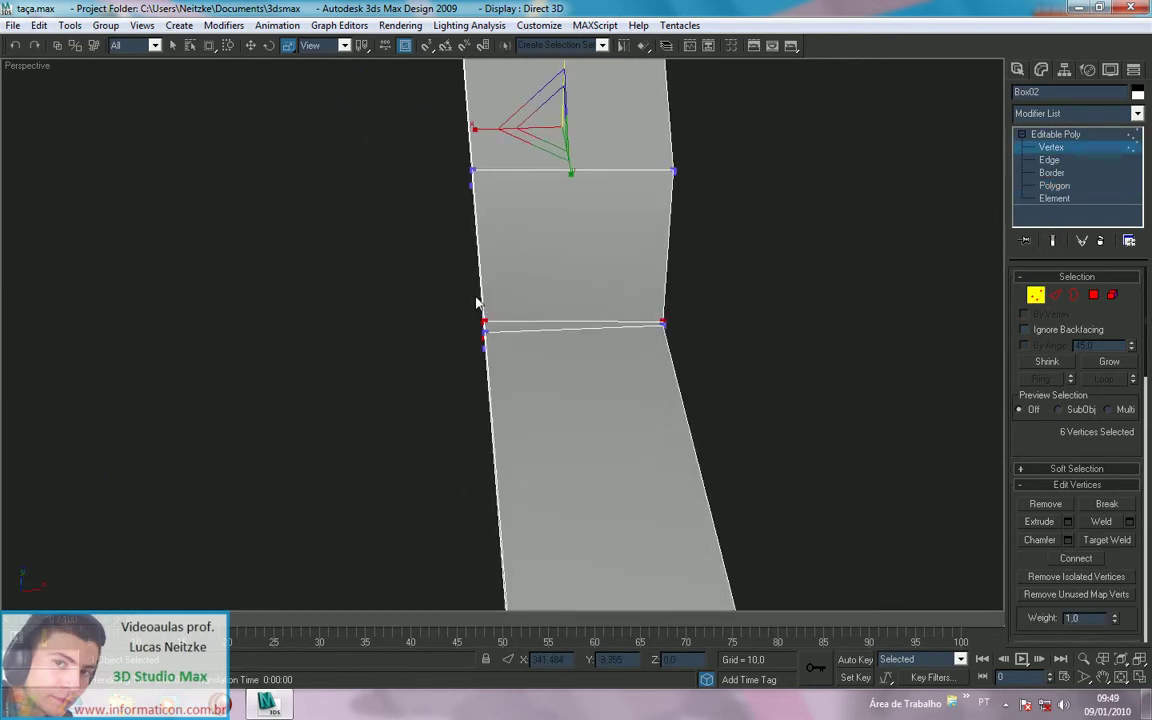
{"action": "mouse_move", "coordinate": [509, 366]}
{"action": "left_mouse_down"}
{"action": "mouse_move", "coordinate": [509, 386]}
{"action": "mouse_move", "coordinate": [506, 373]}
{"action": "left_mouse_up"}
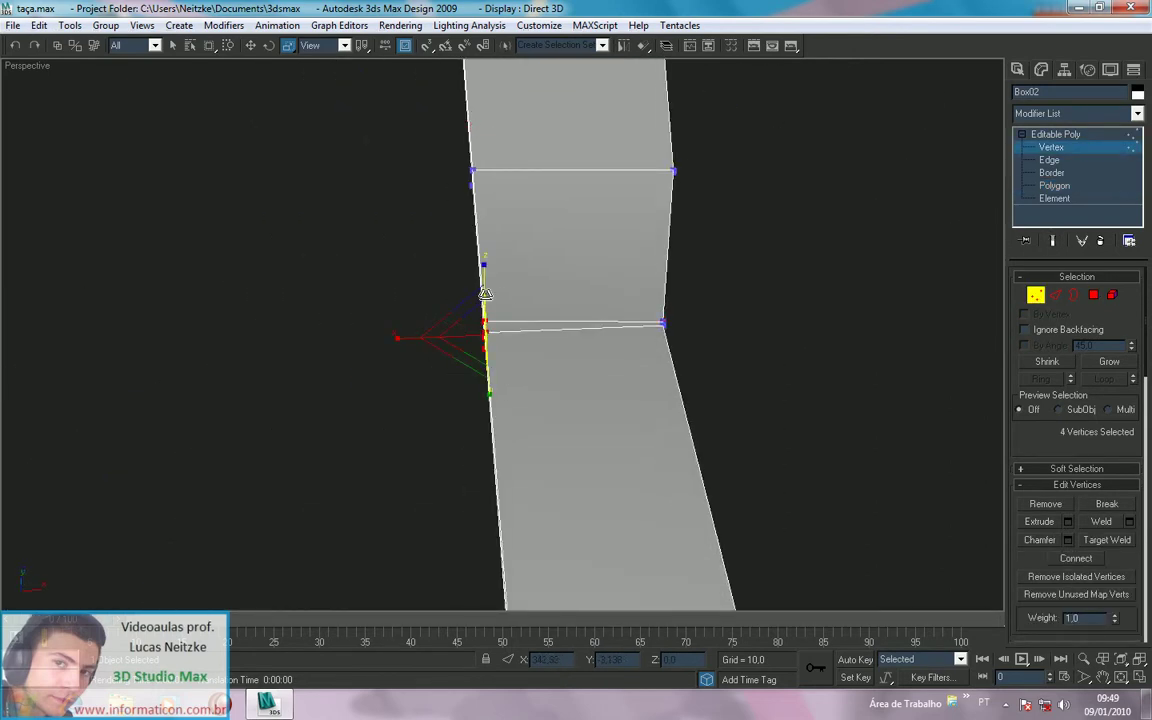
{"action": "key", "text": "w"}
{"action": "middle_click_drag", "start_coordinate": [604, 334], "coordinate": [476, 303], "text": "alt"}
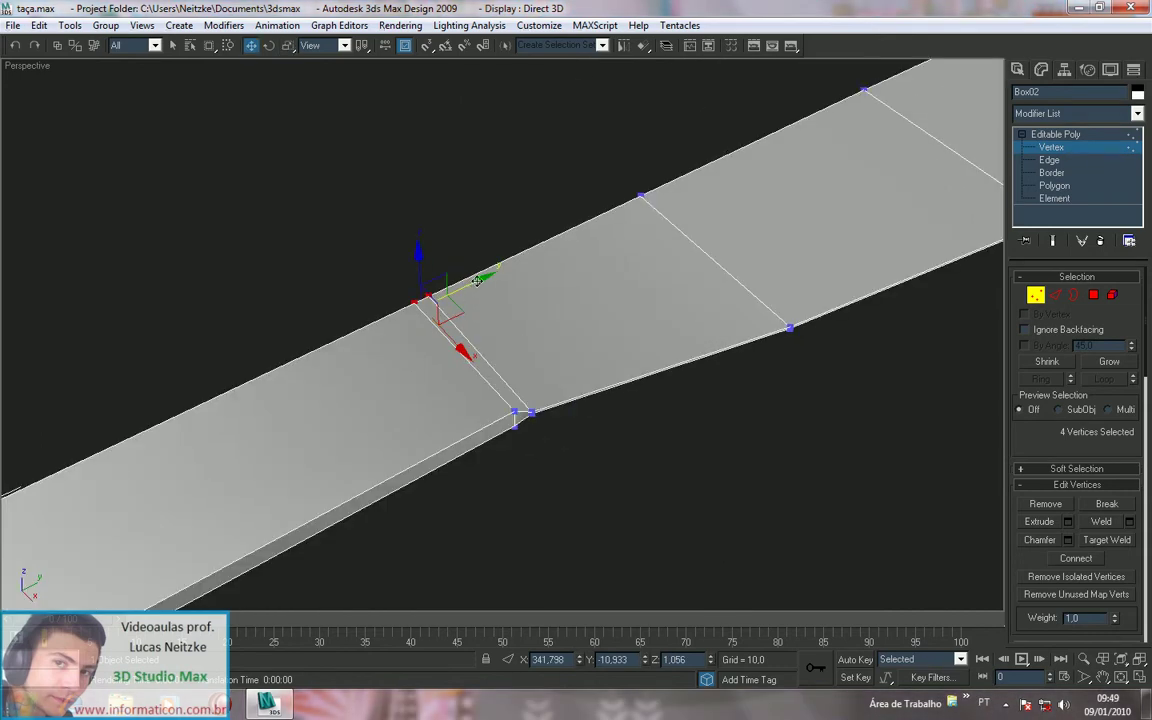
{"action": "left_click_drag", "start_coordinate": [512, 265], "coordinate": [547, 250]}
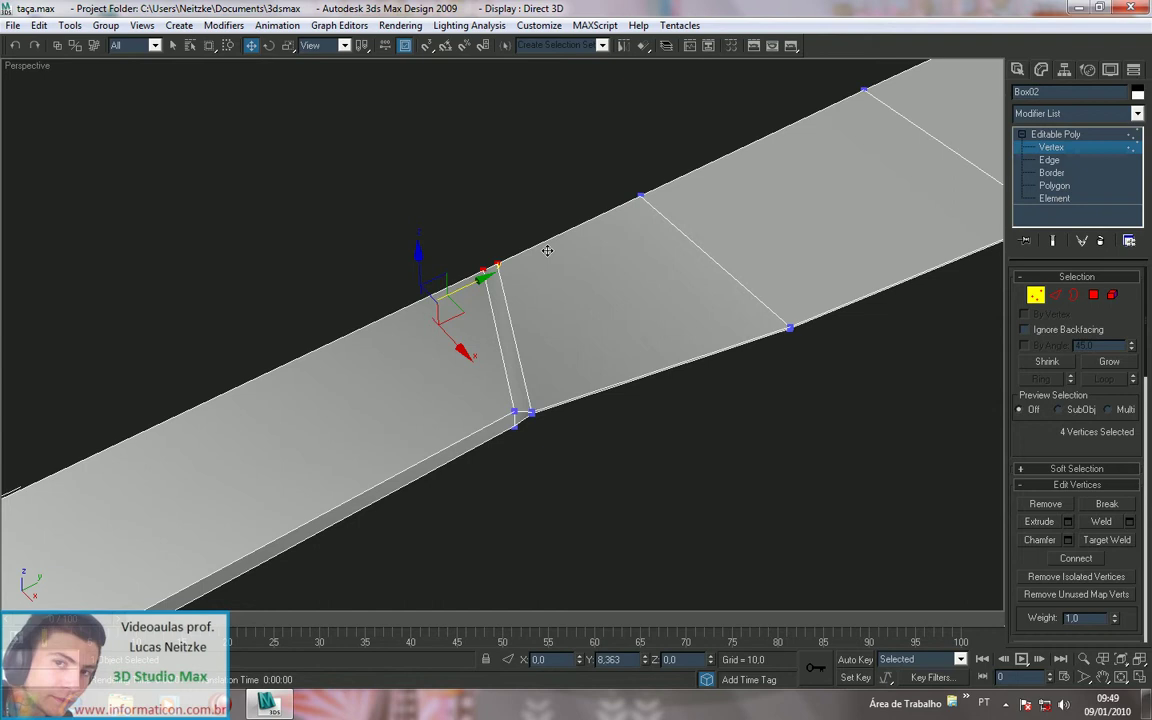
Step: Select the handle-side edge loop at the slanted joint in edge mode and chamfer it once by a small amount
{"action": "middle_click_drag", "start_coordinate": [547, 250], "coordinate": [606, 390], "text": "alt"}
{"action": "key", "text": "2"}
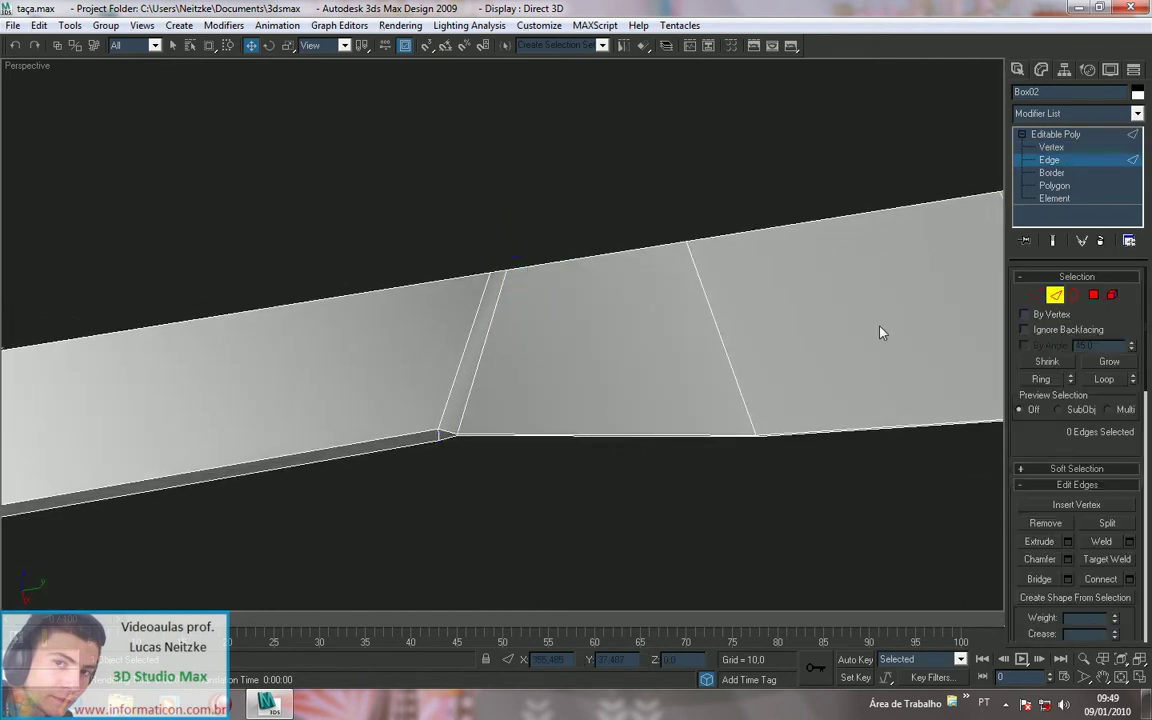
{"action": "left_click", "coordinate": [465, 347]}
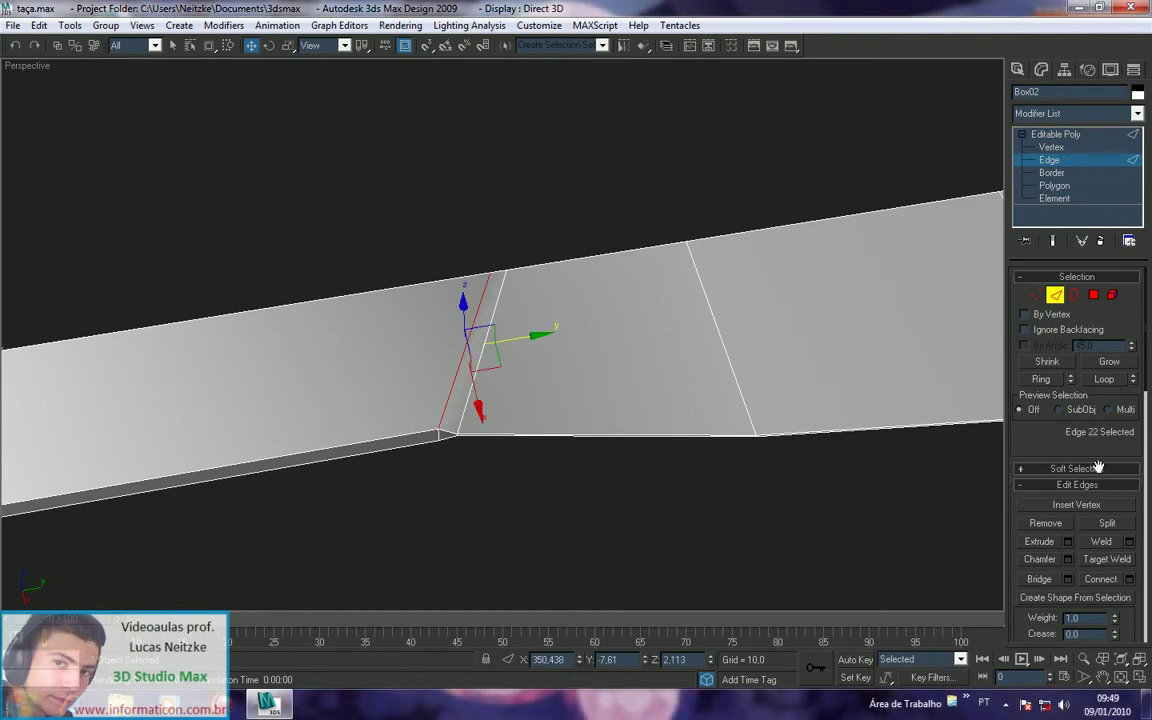
{"action": "scroll", "coordinate": [1100, 475], "scroll_direction": "down", "scroll_amount": 3}
{"action": "left_click", "coordinate": [1119, 301]}
{"action": "scroll", "coordinate": [1048, 367], "scroll_direction": "down", "scroll_amount": 2}
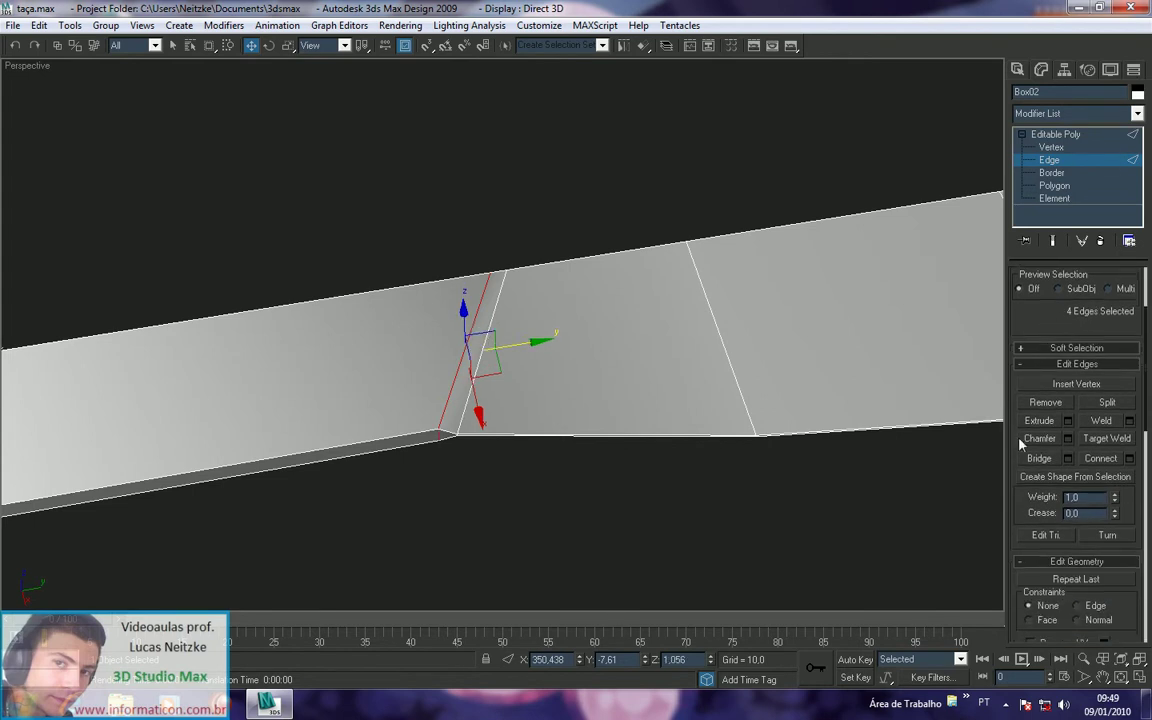
{"action": "left_click", "coordinate": [1040, 440]}
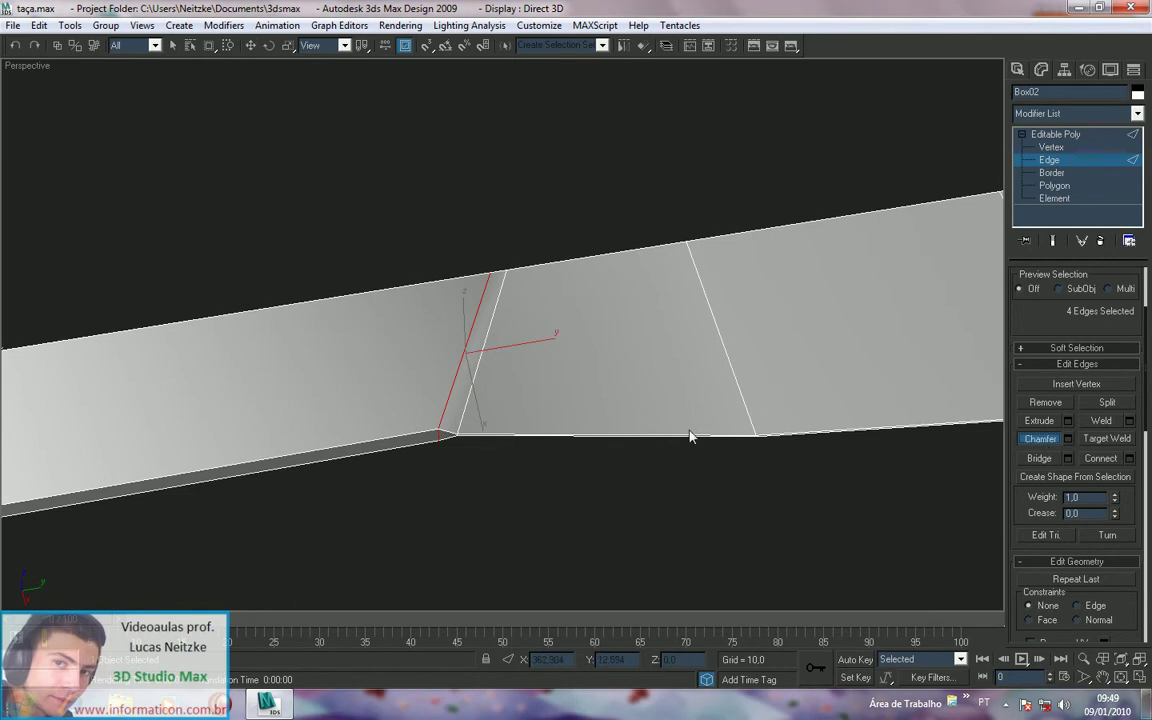
{"action": "mouse_move", "coordinate": [459, 352]}
{"action": "left_mouse_down"}
{"action": "mouse_move", "coordinate": [465, 342]}
{"action": "mouse_move", "coordinate": [479, 352]}
{"action": "left_mouse_up"}
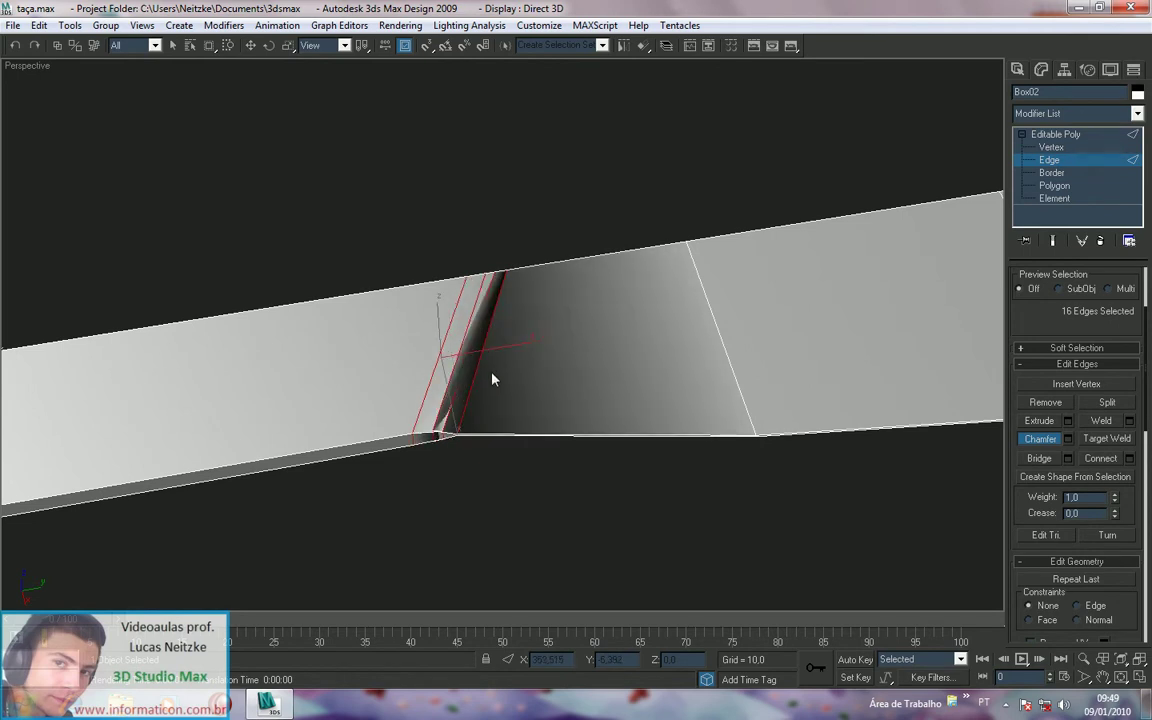
{"action": "key", "text": "ctrl+z"}
{"action": "key", "text": "w"}
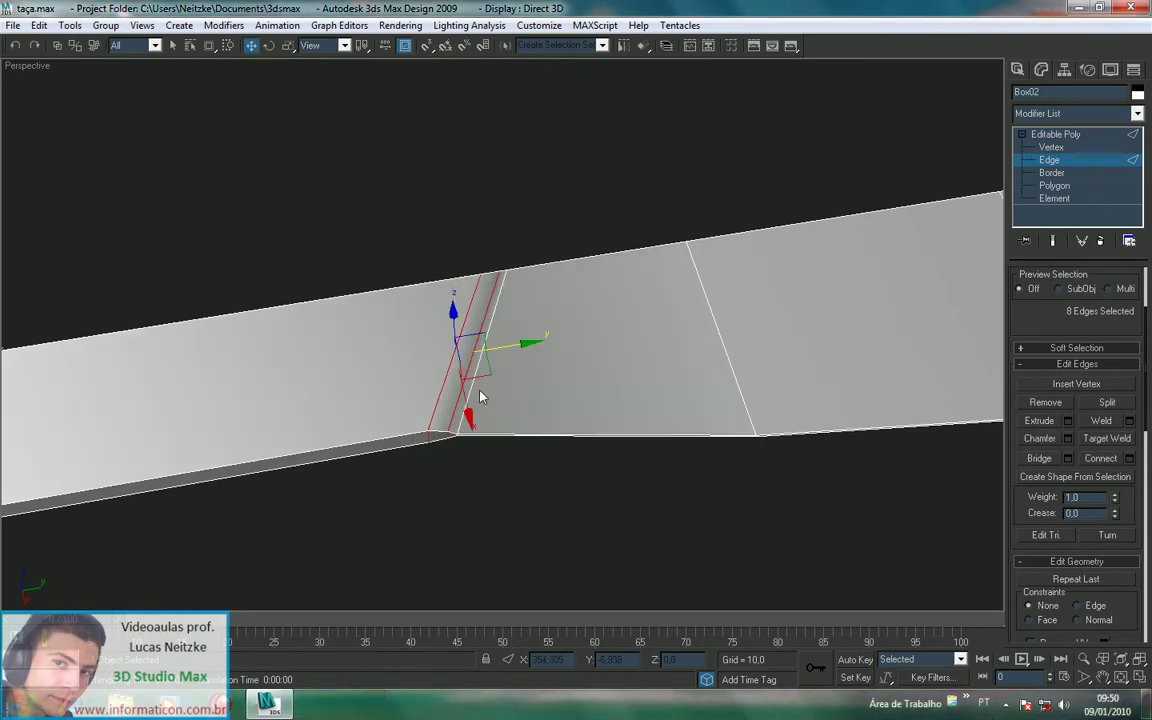
Step: Move the chamfered edges slightly along Y toward the blade, and the blade-side edge loop about 0.33 units back toward the handle
{"action": "left_click_drag", "start_coordinate": [502, 349], "coordinate": [506, 347]}
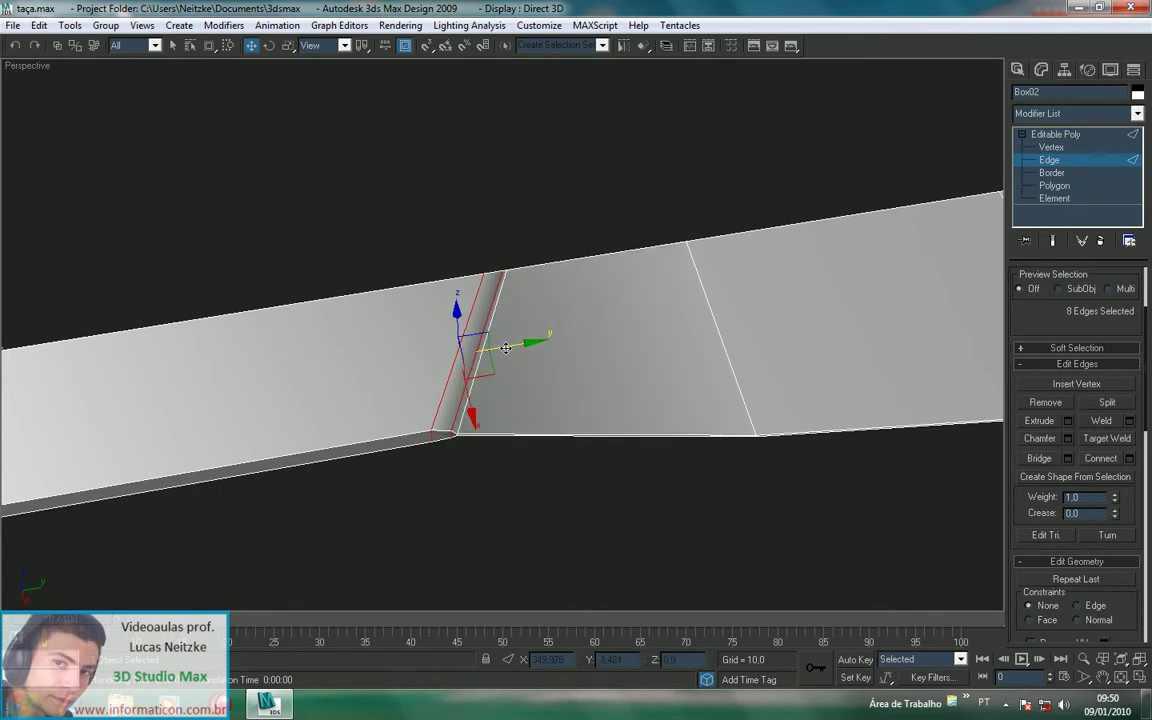
{"action": "left_click", "coordinate": [474, 367]}
{"action": "left_click", "coordinate": [465, 399]}
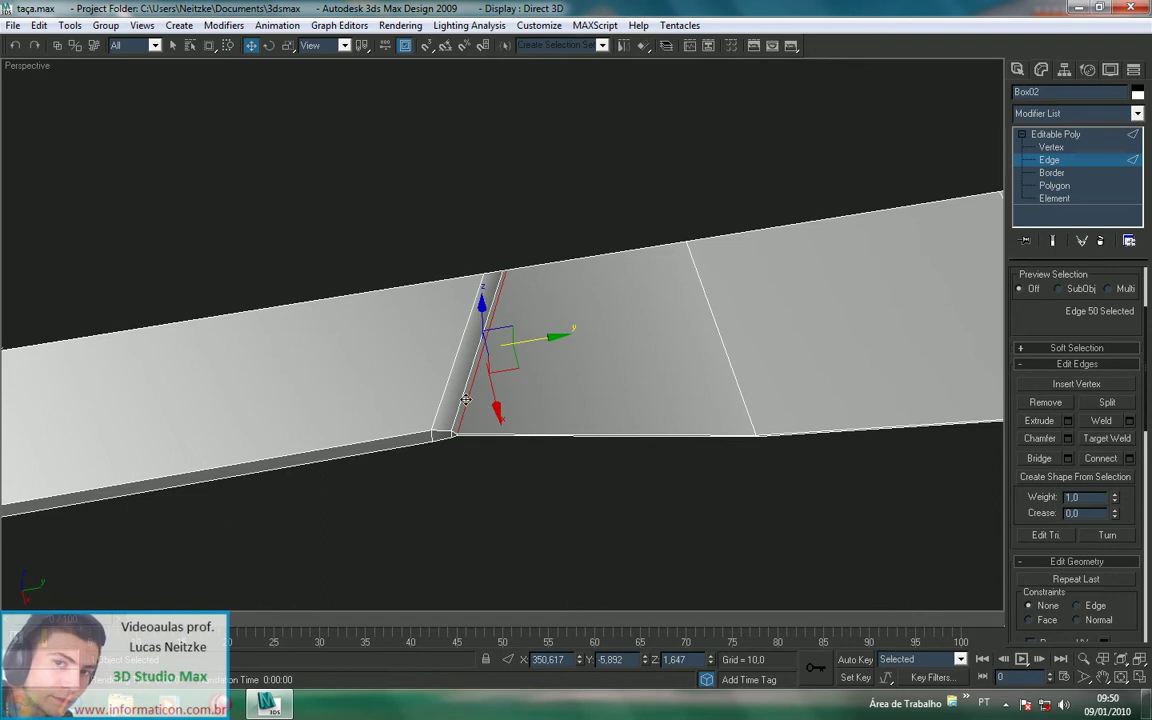
{"action": "left_click_drag", "start_coordinate": [1099, 334], "coordinate": [1099, 383]}
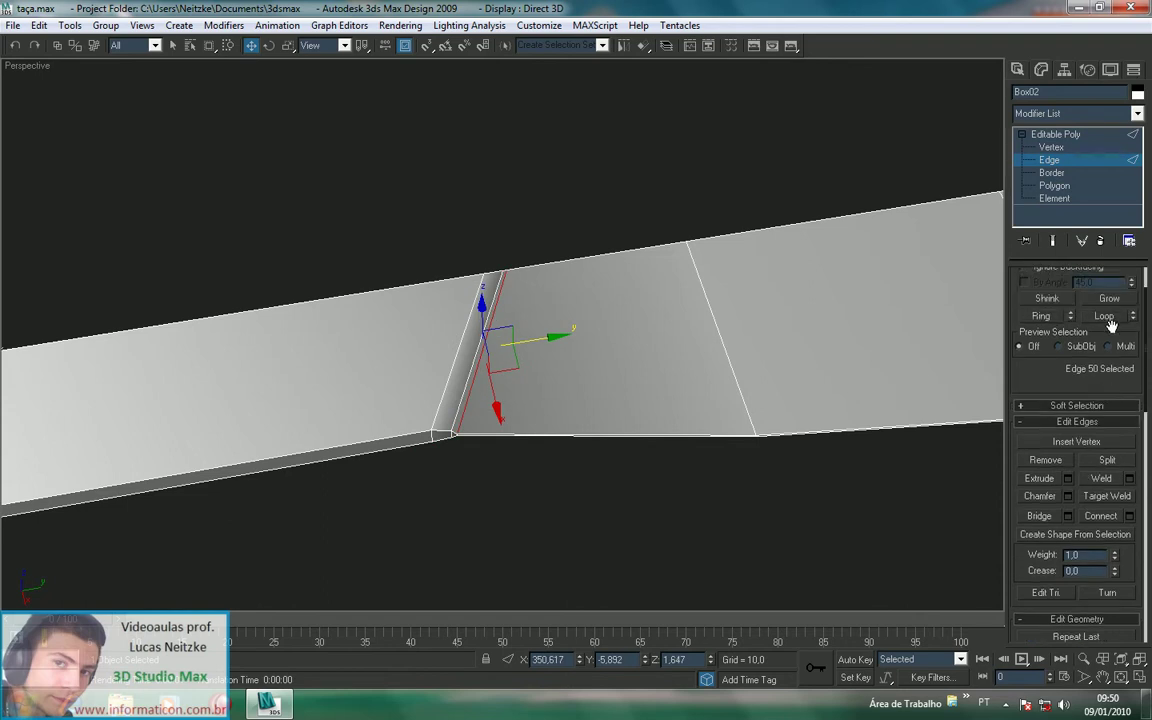
{"action": "left_click", "coordinate": [1104, 316]}
{"action": "left_click_drag", "start_coordinate": [538, 342], "coordinate": [536, 340]}
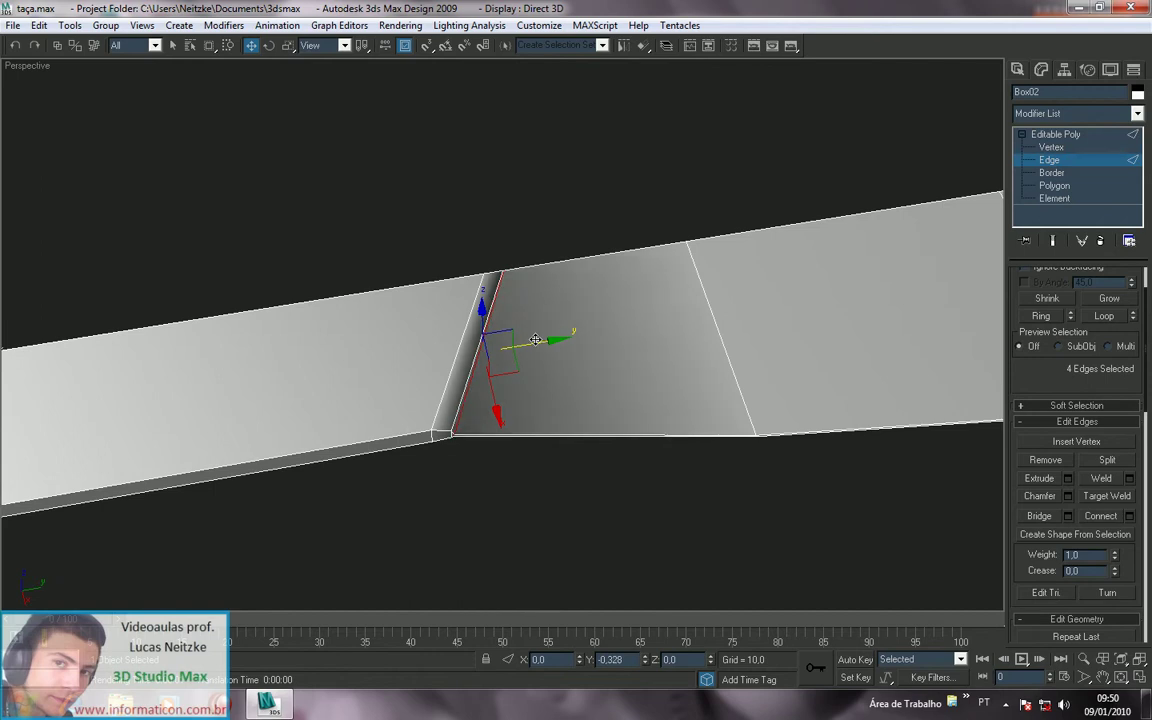
Step: Render the Perspective view to check the knife's shading at the handle-blade joint, and close the rendering
{"action": "middle_click_drag", "start_coordinate": [536, 340], "coordinate": [512, 378], "text": "alt"}
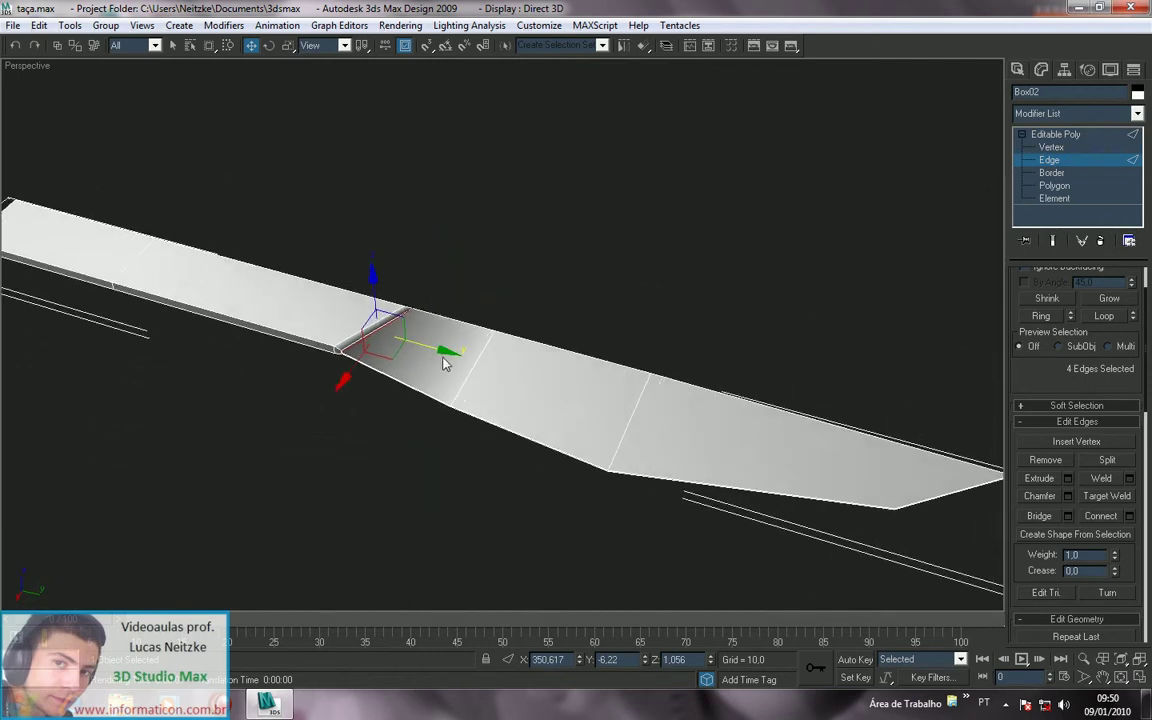
{"action": "key", "text": "shift+q"}
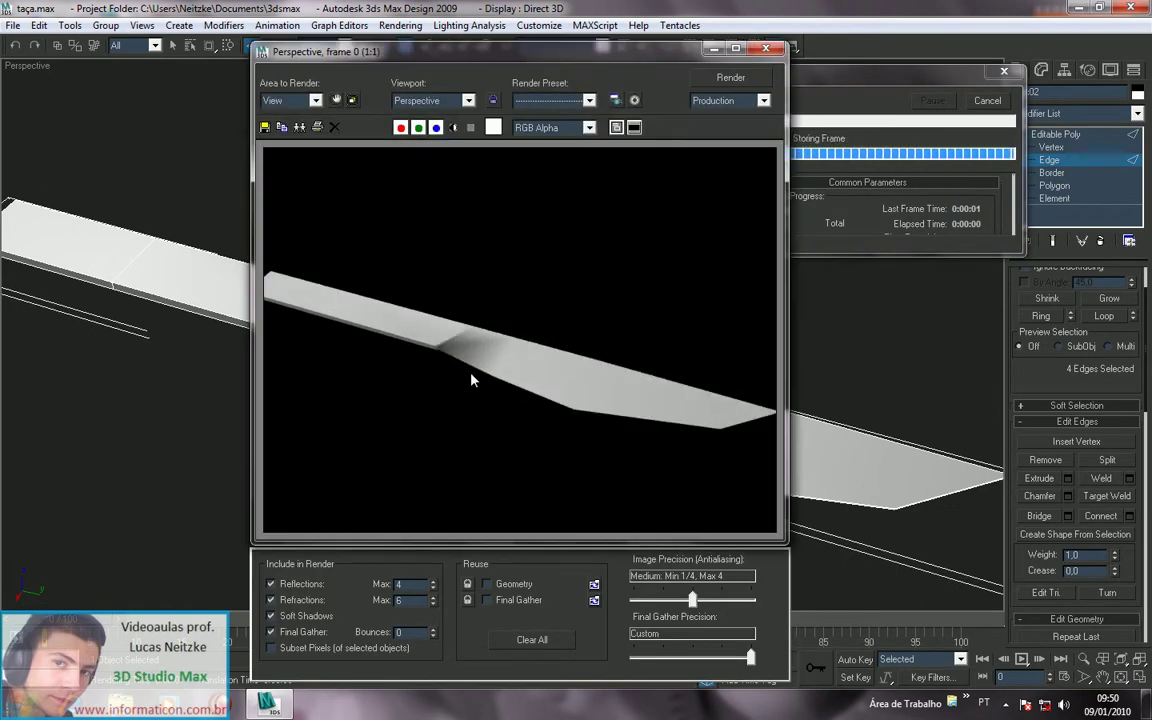
{"action": "left_click", "coordinate": [766, 52]}
{"action": "middle_click_drag", "start_coordinate": [466, 310], "coordinate": [550, 292]}
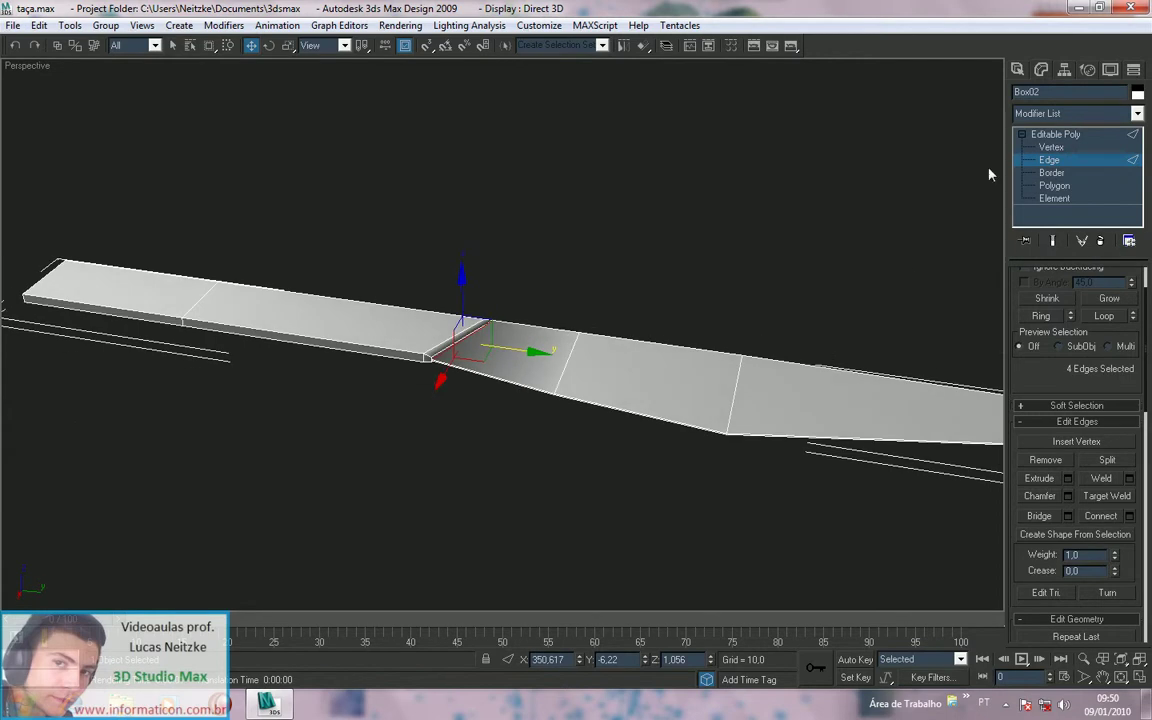
Step: Leave edge mode and enable NURMS subdivision on the knife with isoline display off and 2 display iterations
{"action": "left_click", "coordinate": [1048, 140]}
{"action": "scroll", "coordinate": [1113, 316], "scroll_direction": "down", "scroll_amount": 4}
{"action": "scroll", "coordinate": [1024, 593], "scroll_direction": "down", "scroll_amount": 2}
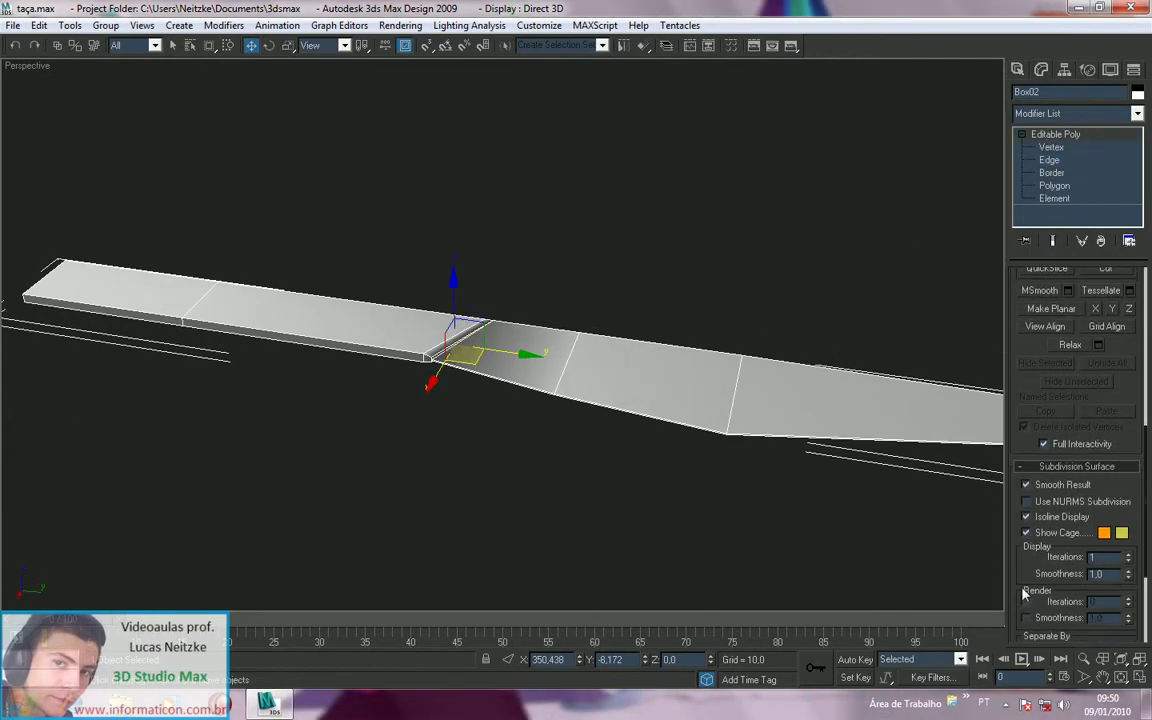
{"action": "left_click", "coordinate": [1026, 501]}
{"action": "left_click", "coordinate": [1027, 517]}
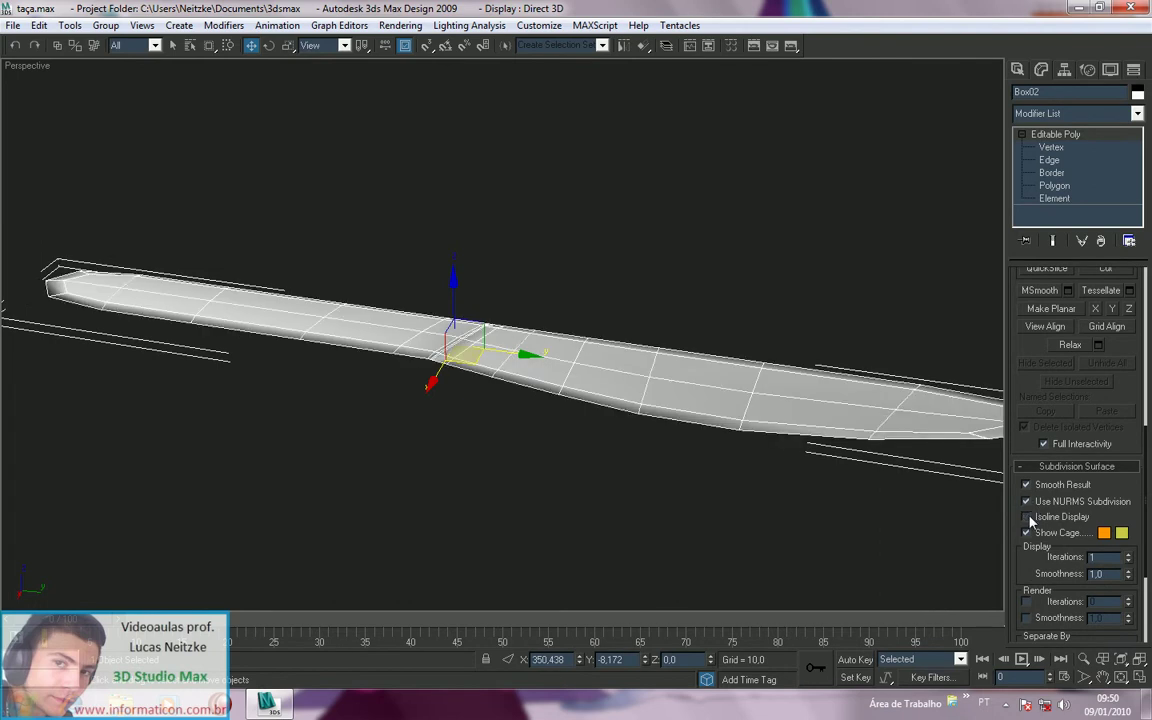
{"action": "left_click", "coordinate": [1130, 558]}
{"action": "left_click", "coordinate": [1129, 558]}
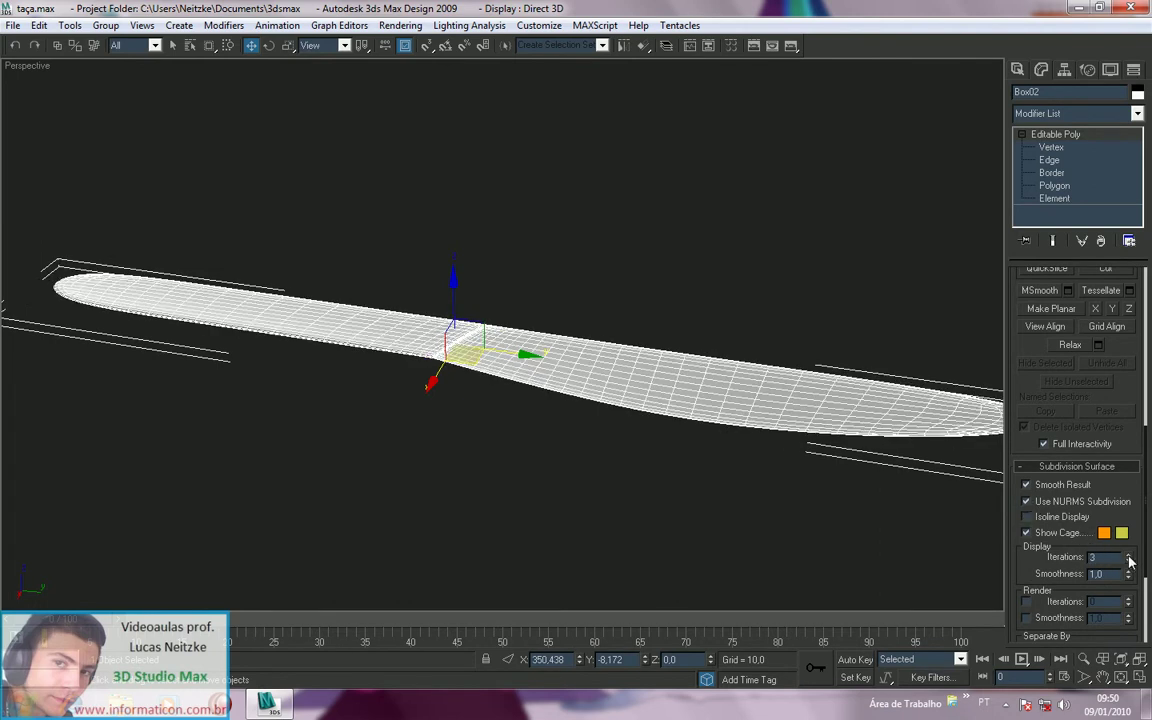
{"action": "left_click", "coordinate": [1129, 561]}
Step: Hide the mesh edges and move two cutting-edge vertex pairs inward along X, the pair nearer the handle by about 2.6 units
{"action": "middle_click_drag", "start_coordinate": [414, 486], "coordinate": [532, 504], "text": "alt"}
{"action": "scroll", "coordinate": [532, 504], "scroll_direction": "up", "scroll_amount": 3}
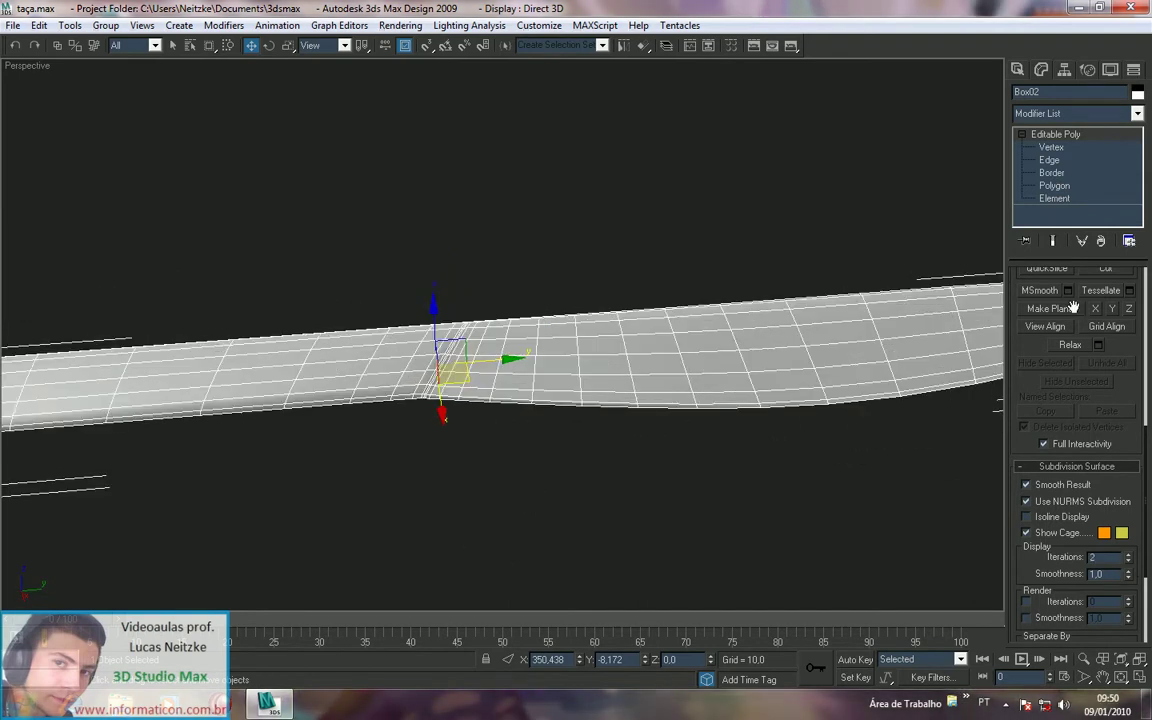
{"action": "left_click", "coordinate": [1049, 160]}
{"action": "key", "text": "F4"}
{"action": "middle_click_drag", "start_coordinate": [530, 471], "coordinate": [733, 460], "text": "alt"}
{"action": "left_click", "coordinate": [1051, 147]}
{"action": "left_click_drag", "start_coordinate": [695, 262], "coordinate": [665, 230]}
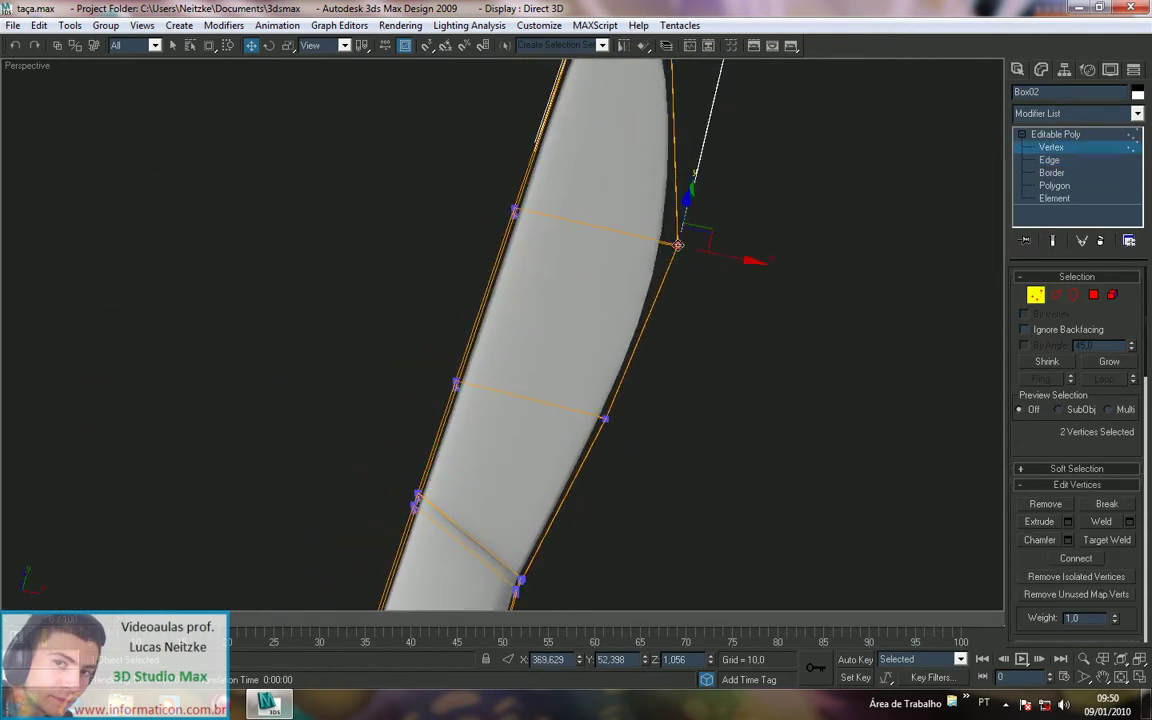
{"action": "mouse_move", "coordinate": [736, 262]}
{"action": "left_mouse_down"}
{"action": "mouse_move", "coordinate": [750, 262]}
{"action": "mouse_move", "coordinate": [722, 256]}
{"action": "mouse_move", "coordinate": [738, 252]}
{"action": "left_mouse_up"}
{"action": "left_click", "coordinate": [606, 418]}
{"action": "mouse_move", "coordinate": [642, 412]}
{"action": "left_mouse_down"}
{"action": "mouse_move", "coordinate": [653, 427]}
{"action": "mouse_move", "coordinate": [639, 419]}
{"action": "left_mouse_up"}
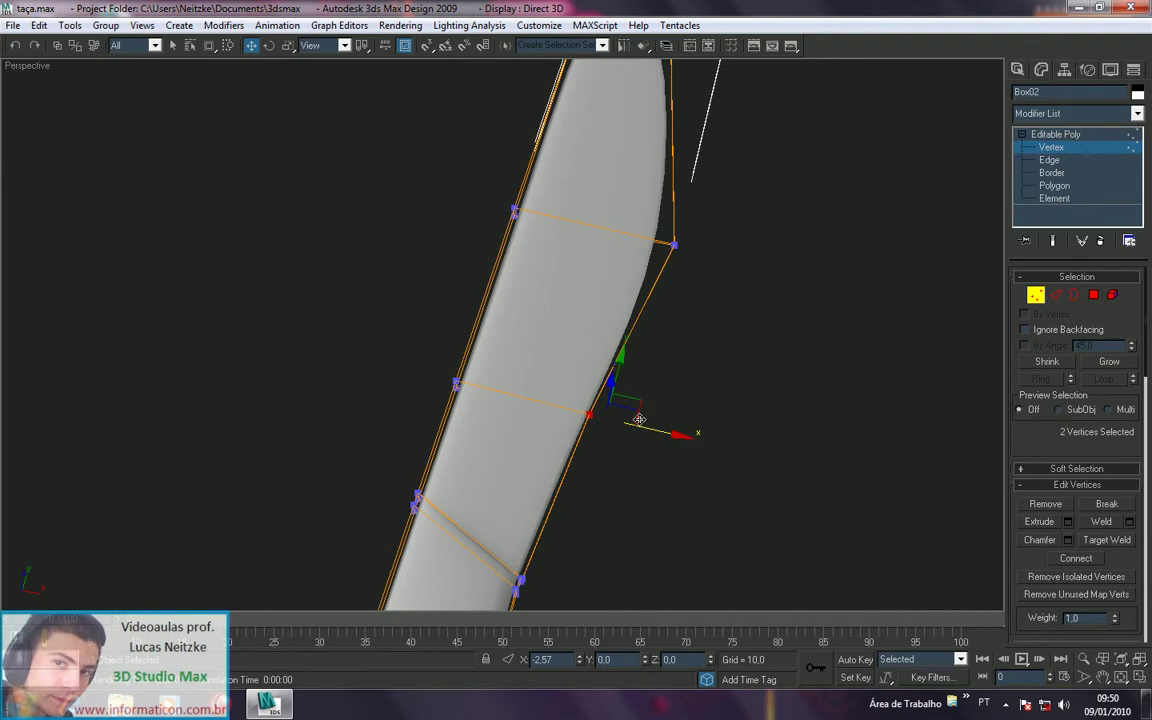
Step: Chamfer the blade-side edge loop at the joint by a small amount and shift the resulting edges slightly along Y toward the handle
{"action": "middle_click_drag", "start_coordinate": [639, 419], "coordinate": [417, 399], "text": "alt"}
{"action": "left_click", "coordinate": [315, 415]}
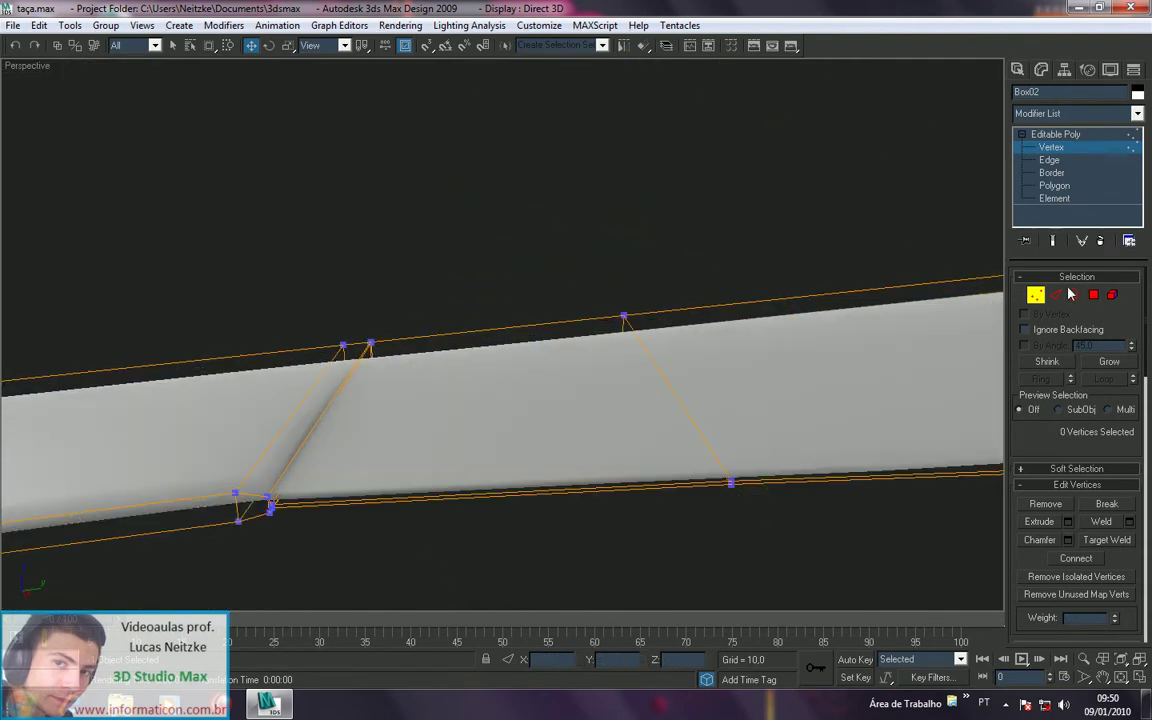
{"action": "left_click", "coordinate": [1057, 295]}
{"action": "left_click", "coordinate": [318, 424]}
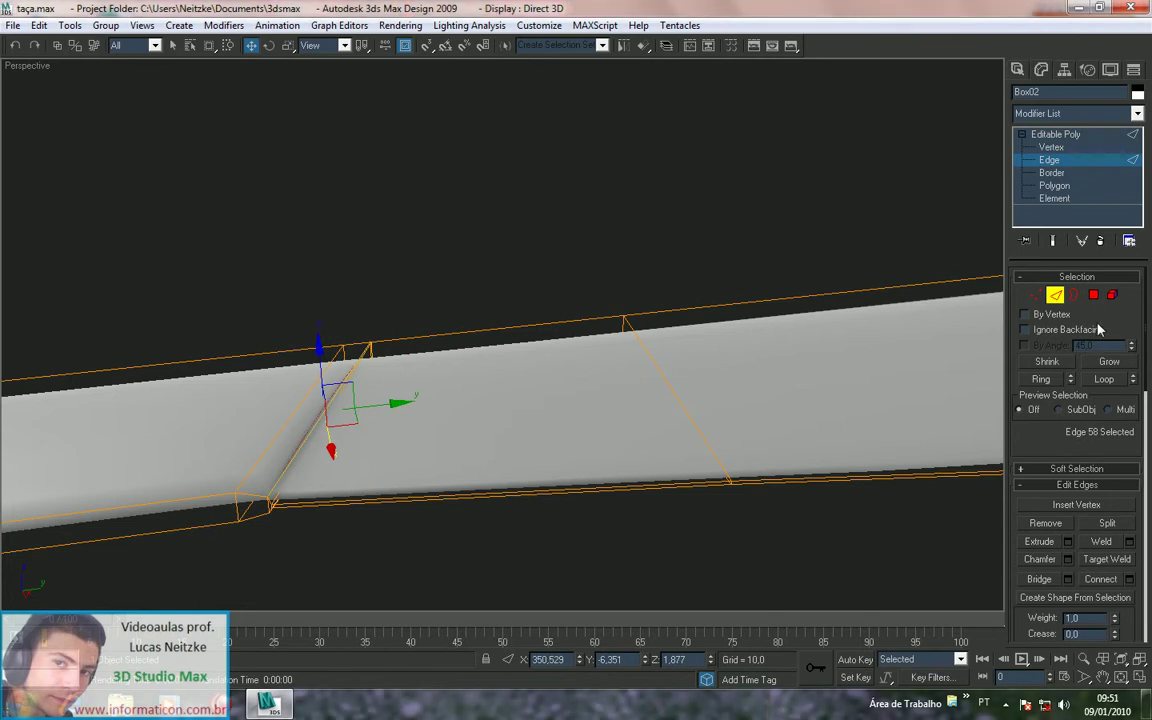
{"action": "left_click", "coordinate": [1104, 381]}
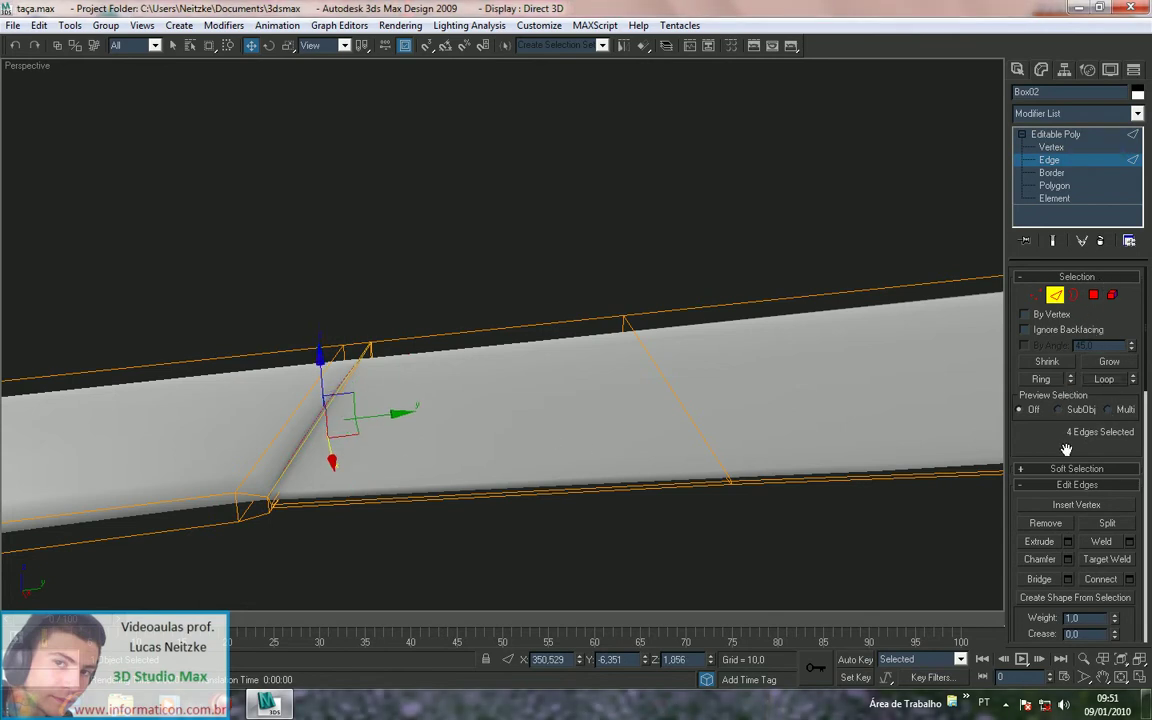
{"action": "left_click_drag", "start_coordinate": [1062, 447], "coordinate": [1052, 401]}
{"action": "left_click", "coordinate": [1039, 505]}
{"action": "mouse_move", "coordinate": [302, 431]}
{"action": "left_mouse_down"}
{"action": "mouse_move", "coordinate": [308, 415]}
{"action": "mouse_move", "coordinate": [315, 436]}
{"action": "left_mouse_up"}
{"action": "right_click", "coordinate": [325, 425]}
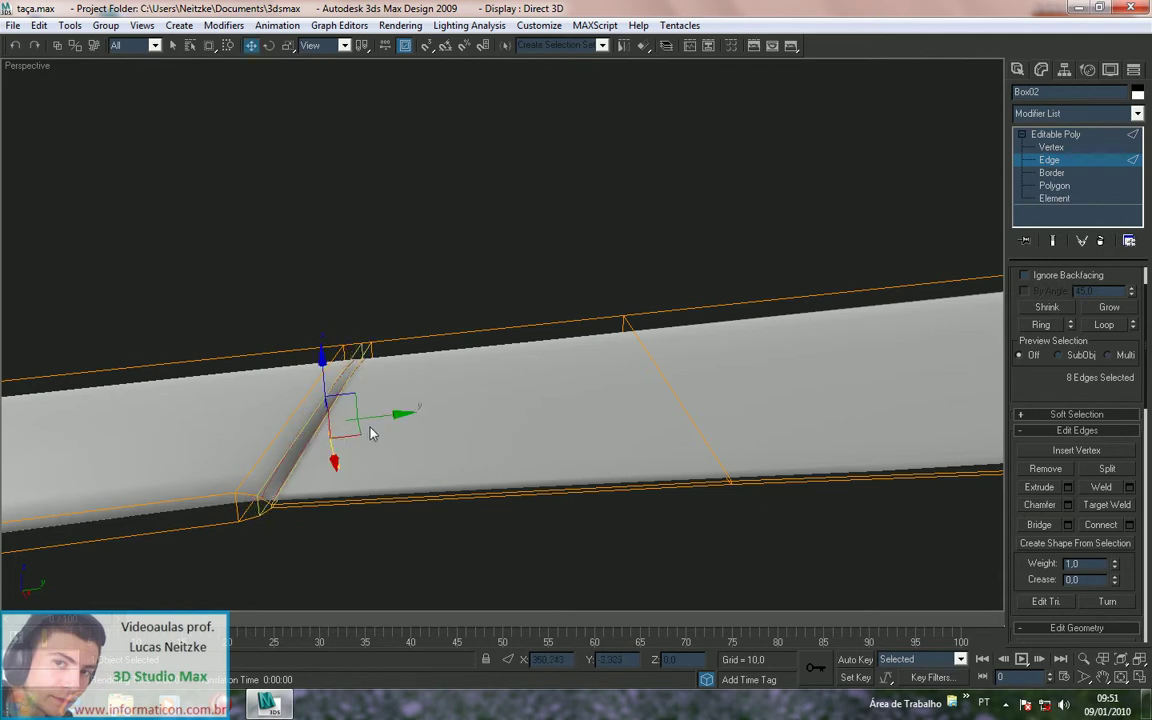
{"action": "left_click_drag", "start_coordinate": [381, 415], "coordinate": [363, 414]}
Step: Render the smoothed joint in the Perspective view, close the rendering and clear the edge selection
{"action": "middle_click_drag", "start_coordinate": [429, 548], "coordinate": [463, 530], "text": "alt"}
{"action": "key", "text": "shift+q"}
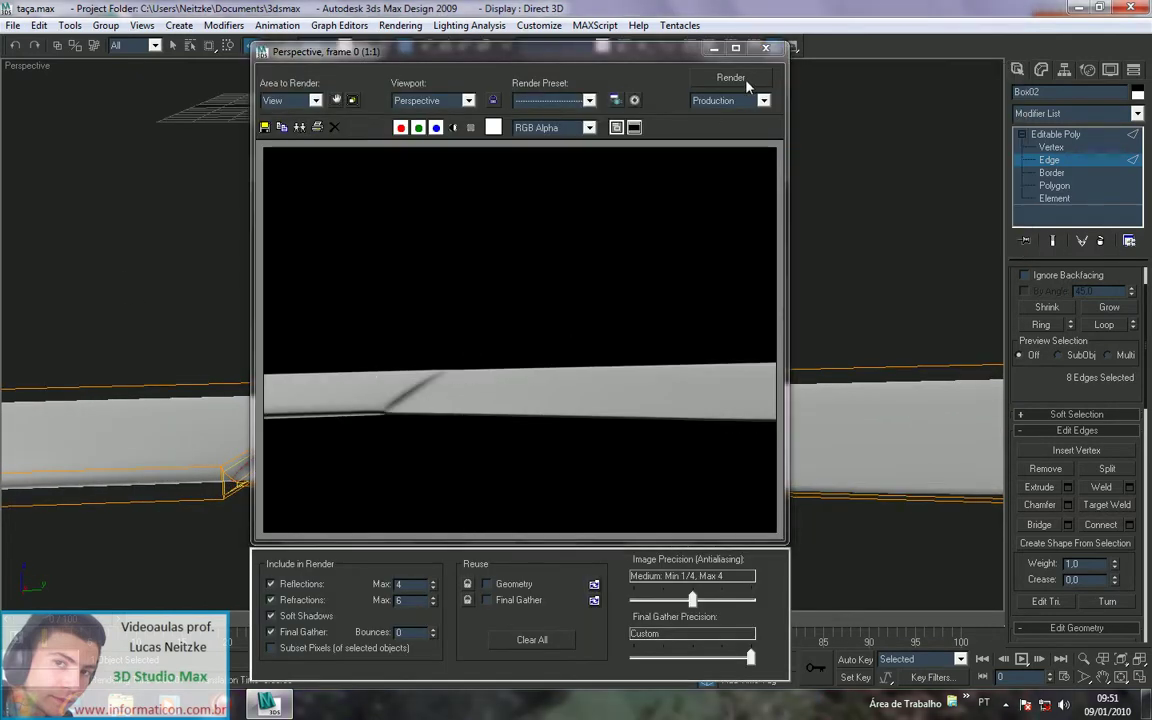
{"action": "left_click", "coordinate": [766, 50]}
{"action": "scroll", "coordinate": [744, 322], "scroll_direction": "down", "scroll_amount": 3}
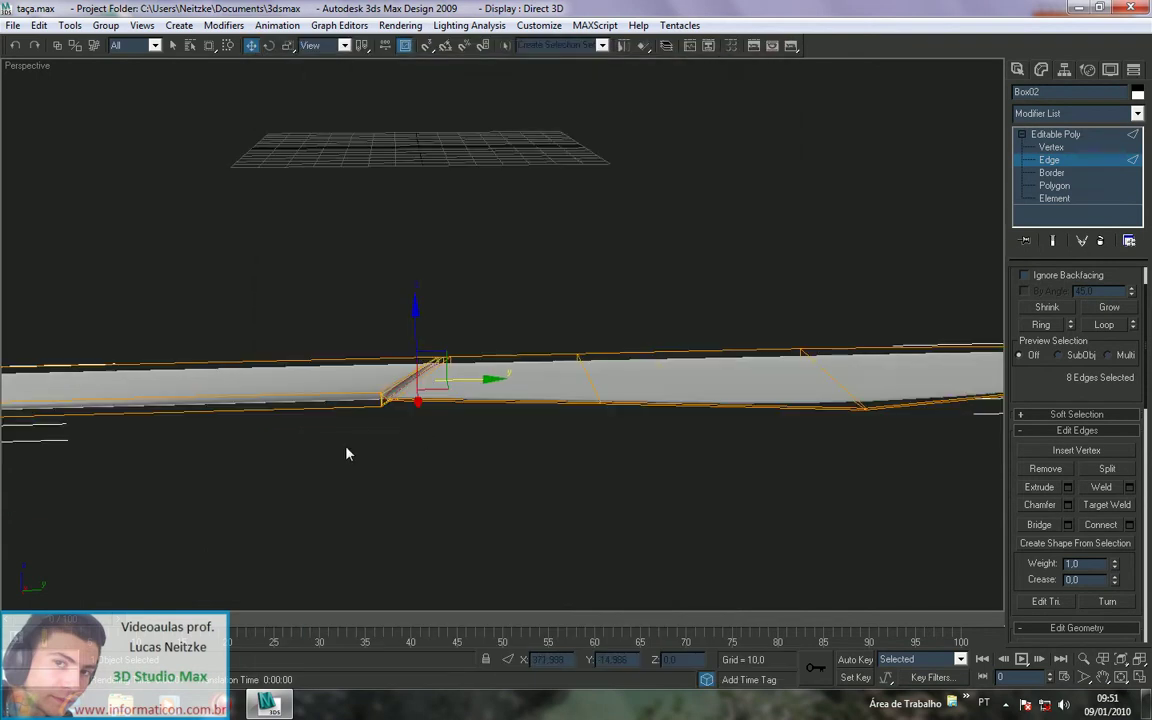
{"action": "middle_click_drag", "start_coordinate": [428, 370], "coordinate": [535, 388]}
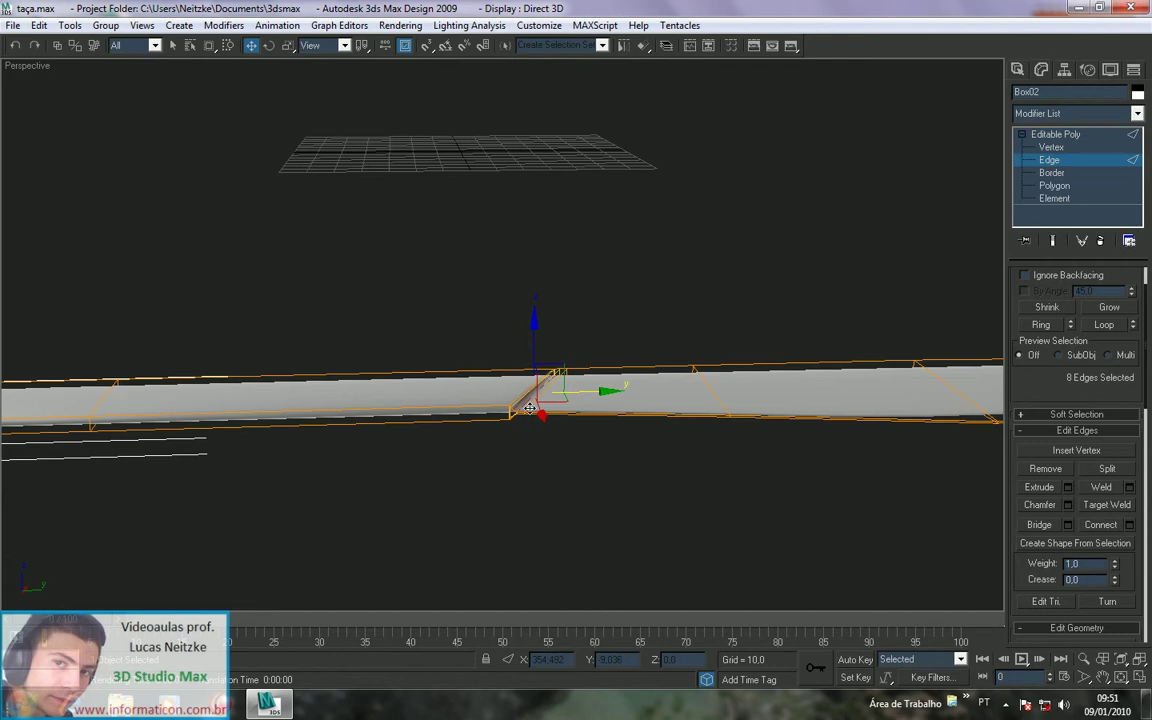
{"action": "left_click", "coordinate": [782, 475]}
Step: Select all the knife's handle polygons up to and including the slanted joint and scale them uniformly to about 144%
{"action": "middle_click_drag", "start_coordinate": [782, 475], "coordinate": [833, 396], "text": "alt"}
{"action": "middle_click_drag", "start_coordinate": [943, 391], "coordinate": [876, 407]}
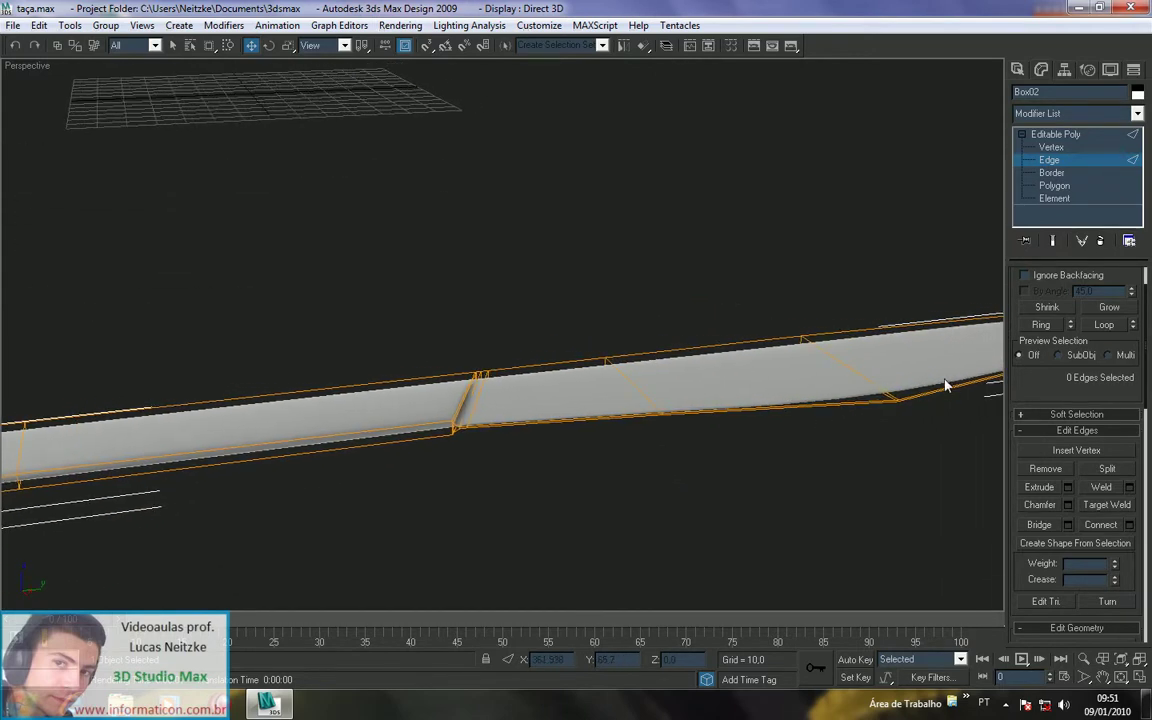
{"action": "left_click", "coordinate": [1050, 147]}
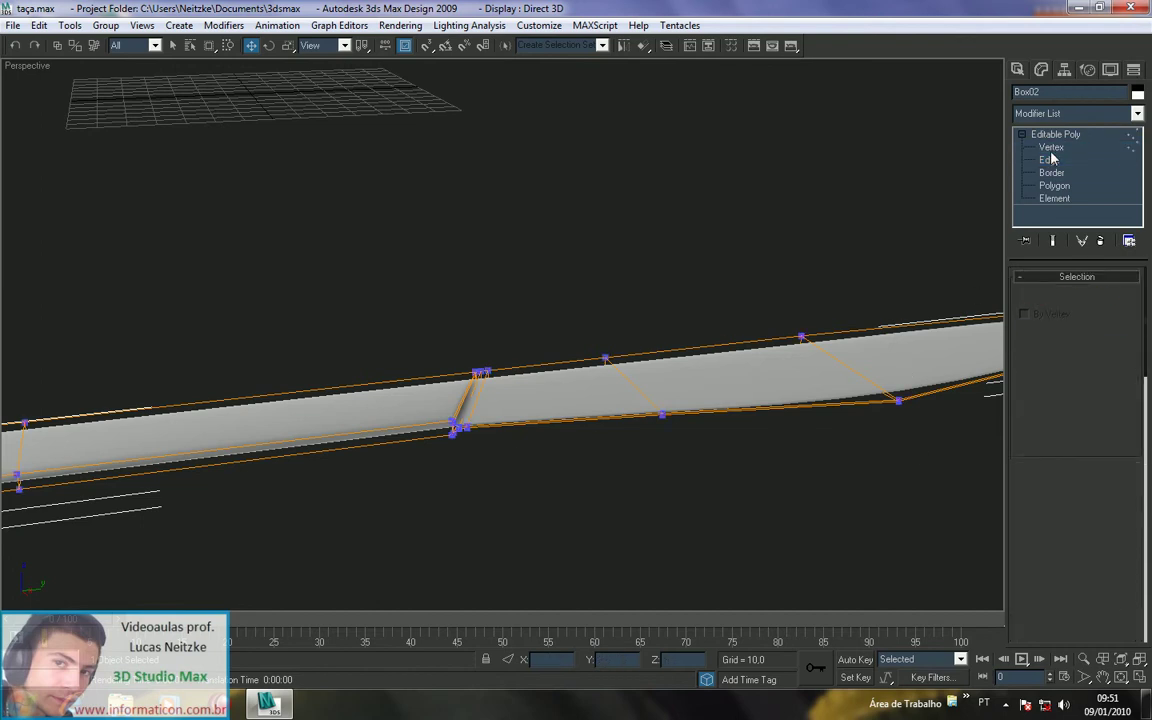
{"action": "middle_click_drag", "start_coordinate": [702, 509], "coordinate": [599, 453], "text": "alt"}
{"action": "key", "text": "4"}
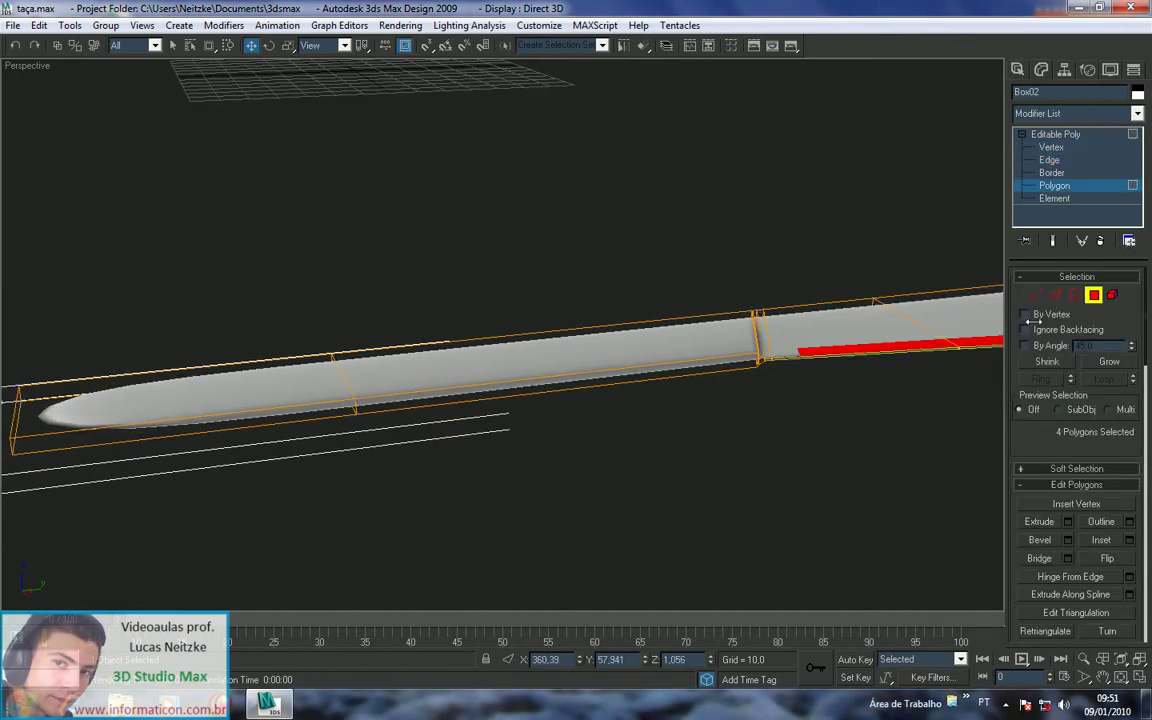
{"action": "left_click_drag", "start_coordinate": [591, 242], "coordinate": [340, 465]}
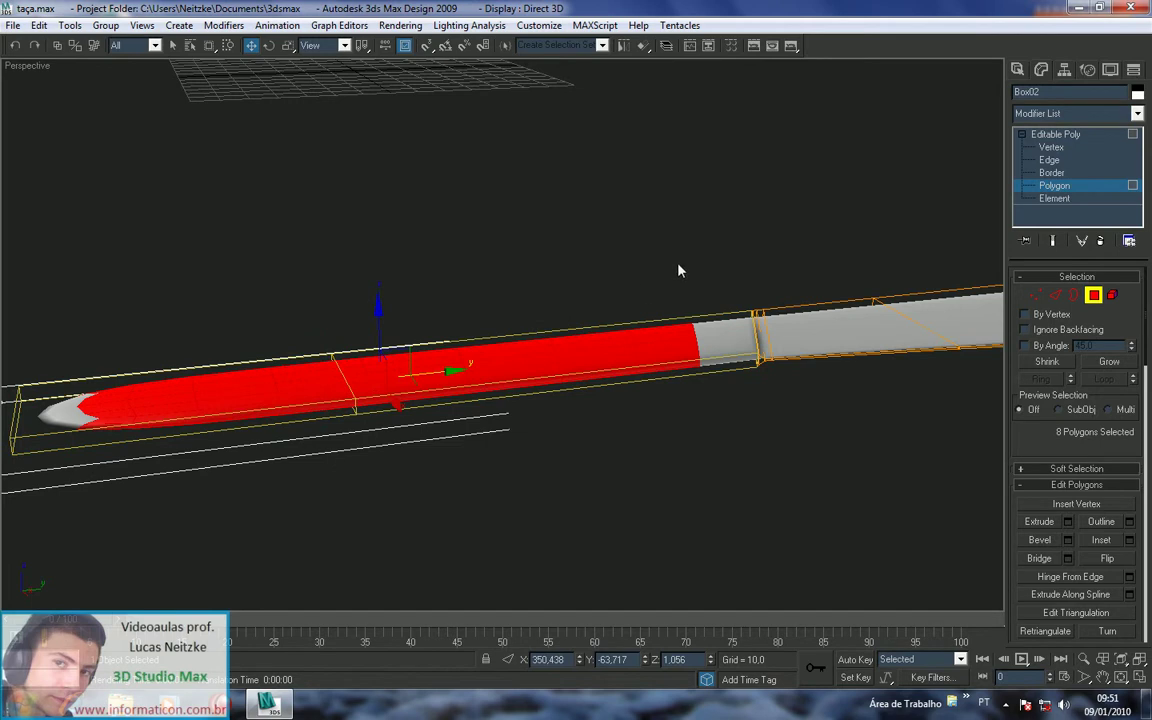
{"action": "left_click_drag", "start_coordinate": [726, 395], "coordinate": [4, 572]}
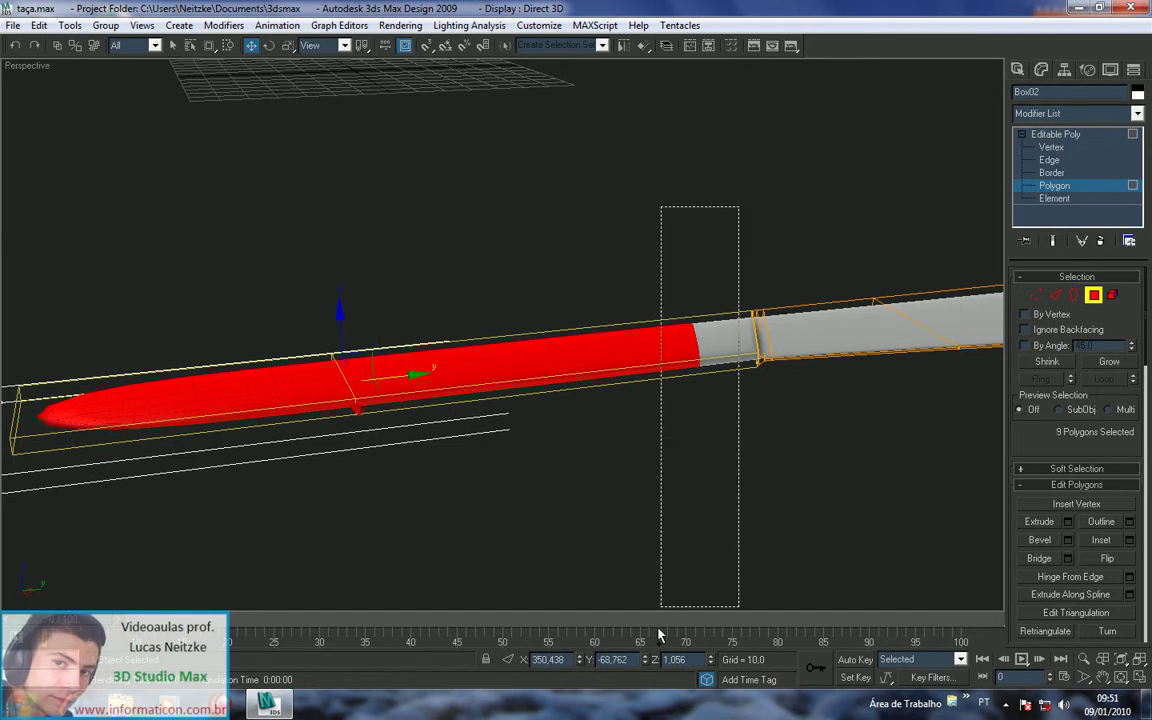
{"action": "middle_click_drag", "start_coordinate": [666, 463], "coordinate": [690, 455], "text": "alt"}
{"action": "left_click_drag", "start_coordinate": [760, 262], "coordinate": [866, 465], "text": "ctrl"}
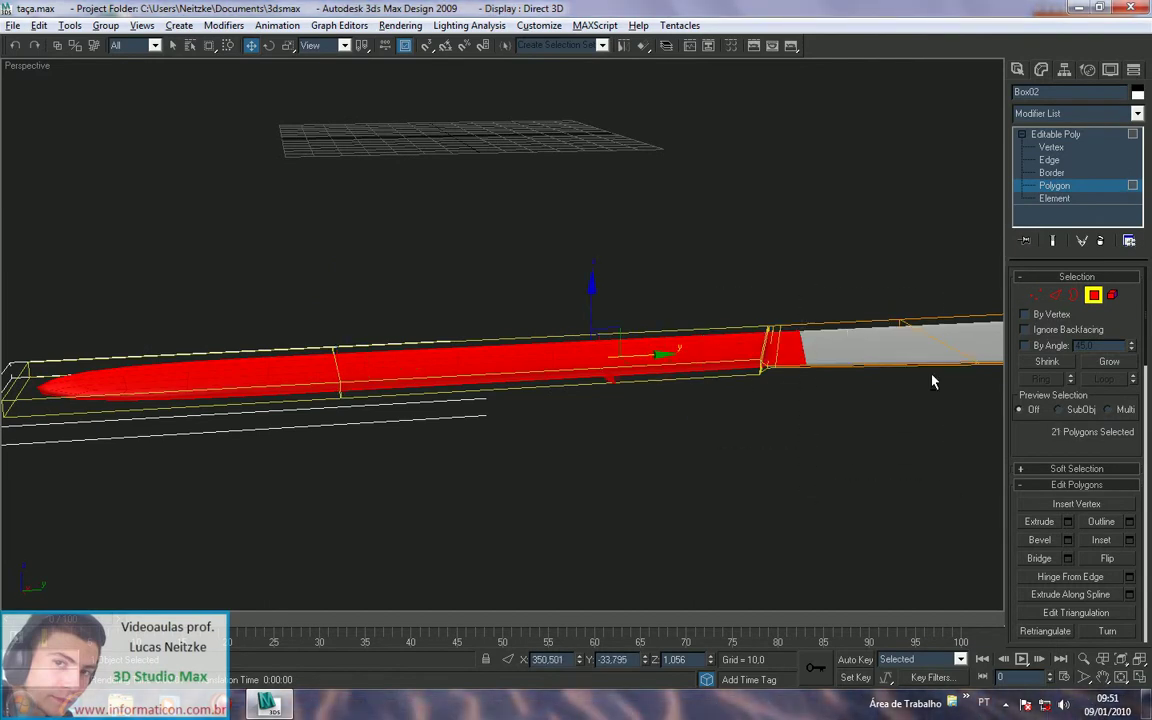
{"action": "key", "text": "r"}
{"action": "left_click_drag", "start_coordinate": [586, 331], "coordinate": [598, 294]}
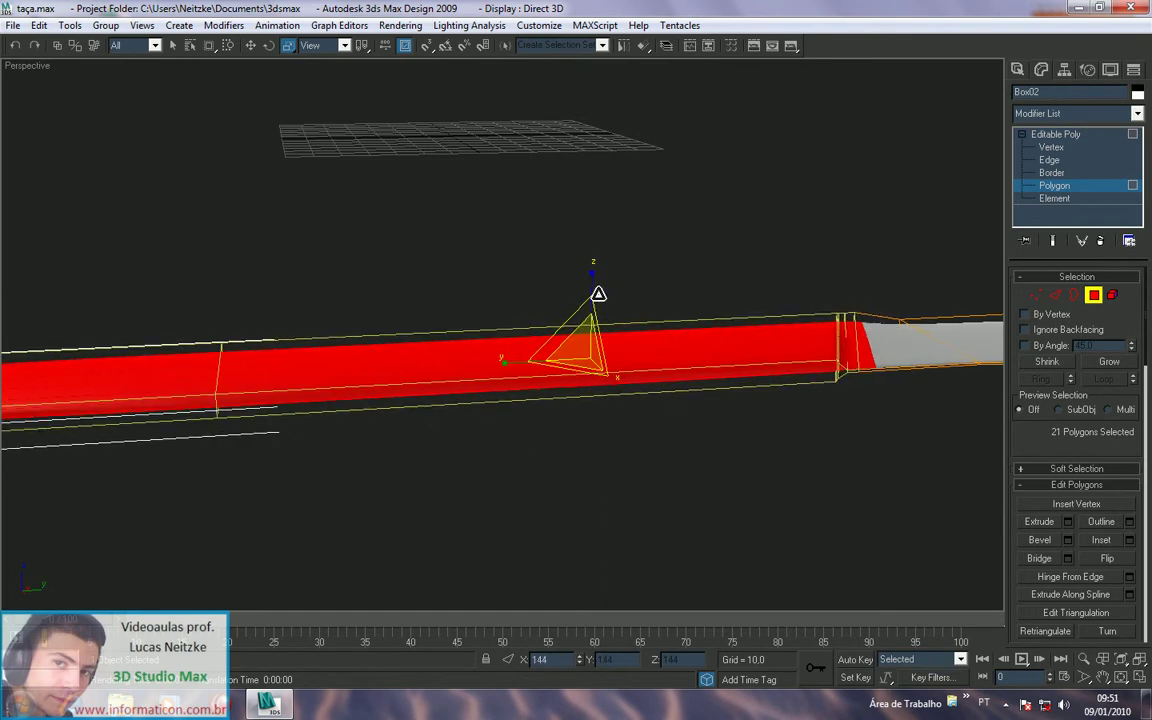
{"action": "left_click", "coordinate": [829, 482]}
Step: Move the 12 spine-side vertices of the handle about 4.6 units inward along X
{"action": "middle_click_drag", "start_coordinate": [829, 482], "coordinate": [1025, 545], "text": "alt"}
{"action": "scroll", "coordinate": [855, 466], "scroll_direction": "down", "scroll_amount": 4}
{"action": "left_click", "coordinate": [1051, 147]}
{"action": "left_click_drag", "start_coordinate": [480, 328], "coordinate": [491, 546]}
{"action": "key", "text": "w"}
{"action": "left_click_drag", "start_coordinate": [566, 313], "coordinate": [576, 312]}
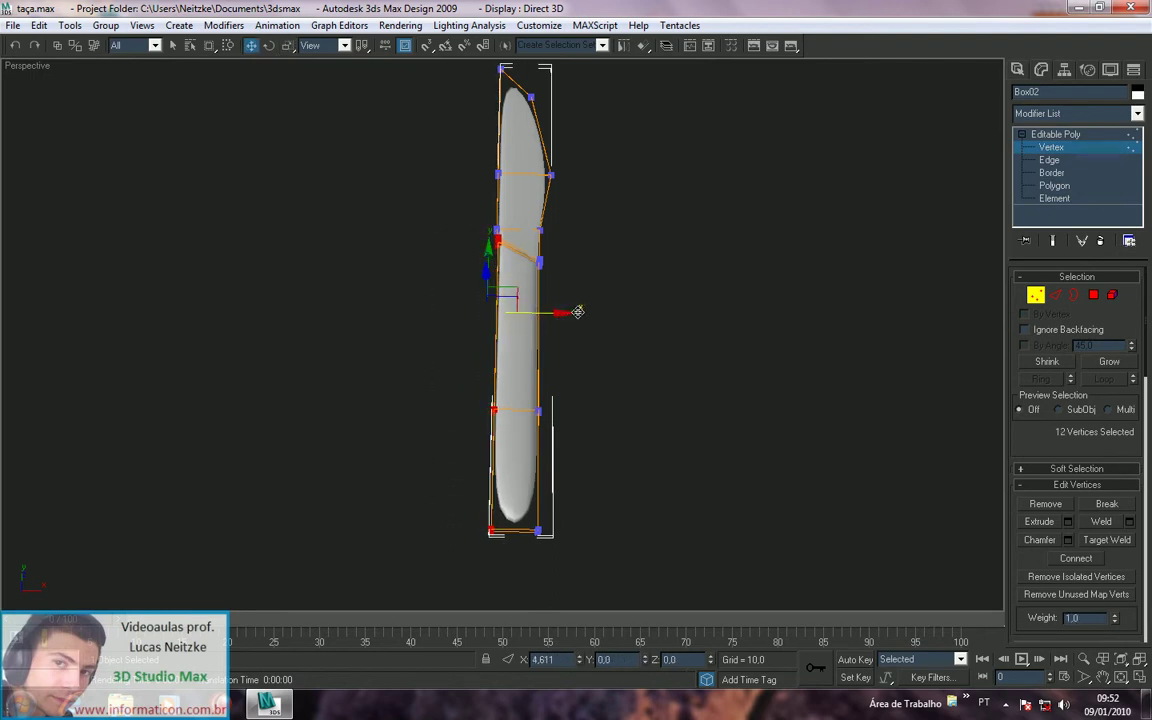
Step: Shorten the handle by moving its eight end vertices toward the joint, and shift the 14 cutting-side handle and neck vertices about 5.4 units inward along X
{"action": "left_click_drag", "start_coordinate": [609, 586], "coordinate": [400, 366]}
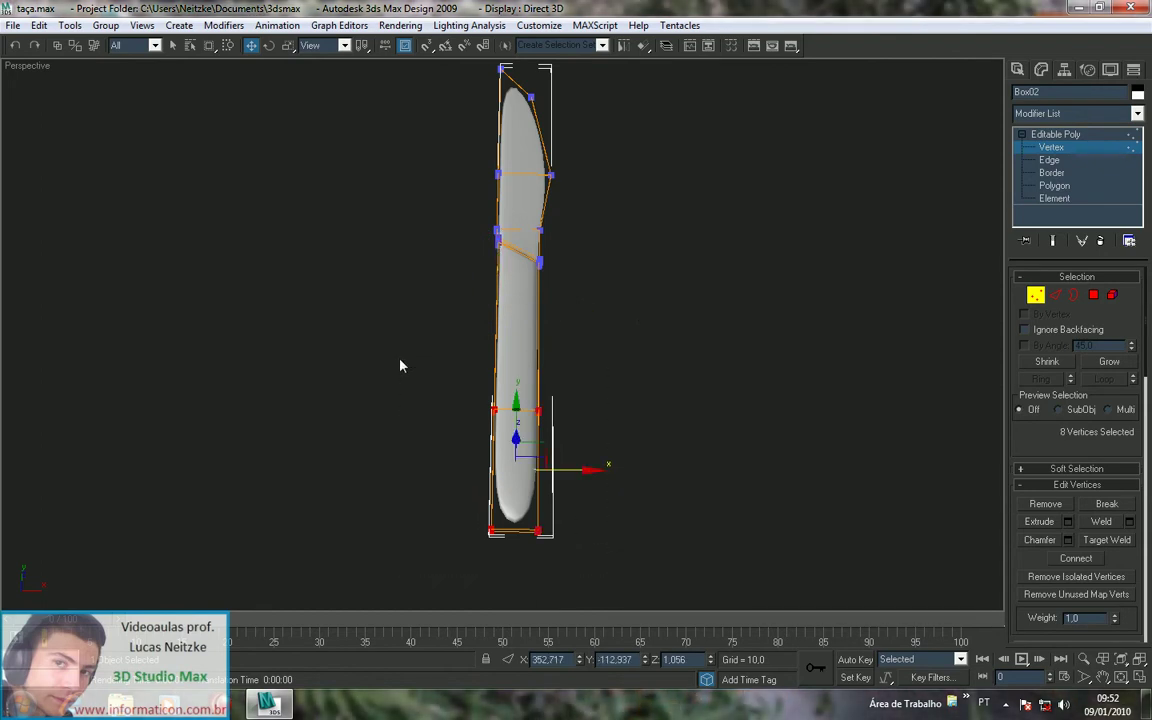
{"action": "left_click_drag", "start_coordinate": [519, 413], "coordinate": [520, 349]}
{"action": "left_click_drag", "start_coordinate": [592, 539], "coordinate": [532, 230]}
{"action": "left_click_drag", "start_coordinate": [609, 298], "coordinate": [598, 298]}
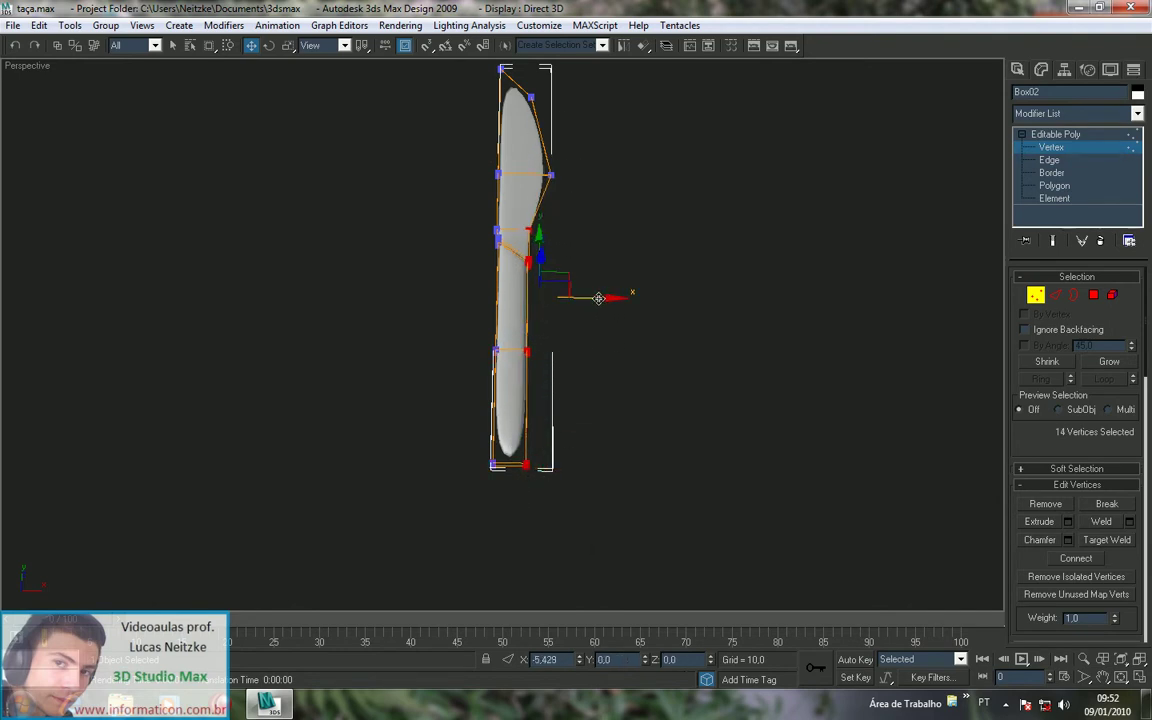
Step: Move the widest cutting-edge vertex pair of the blade about 6.2 units inward along X and pull the neck pair slightly inward
{"action": "left_click_drag", "start_coordinate": [582, 218], "coordinate": [542, 149]}
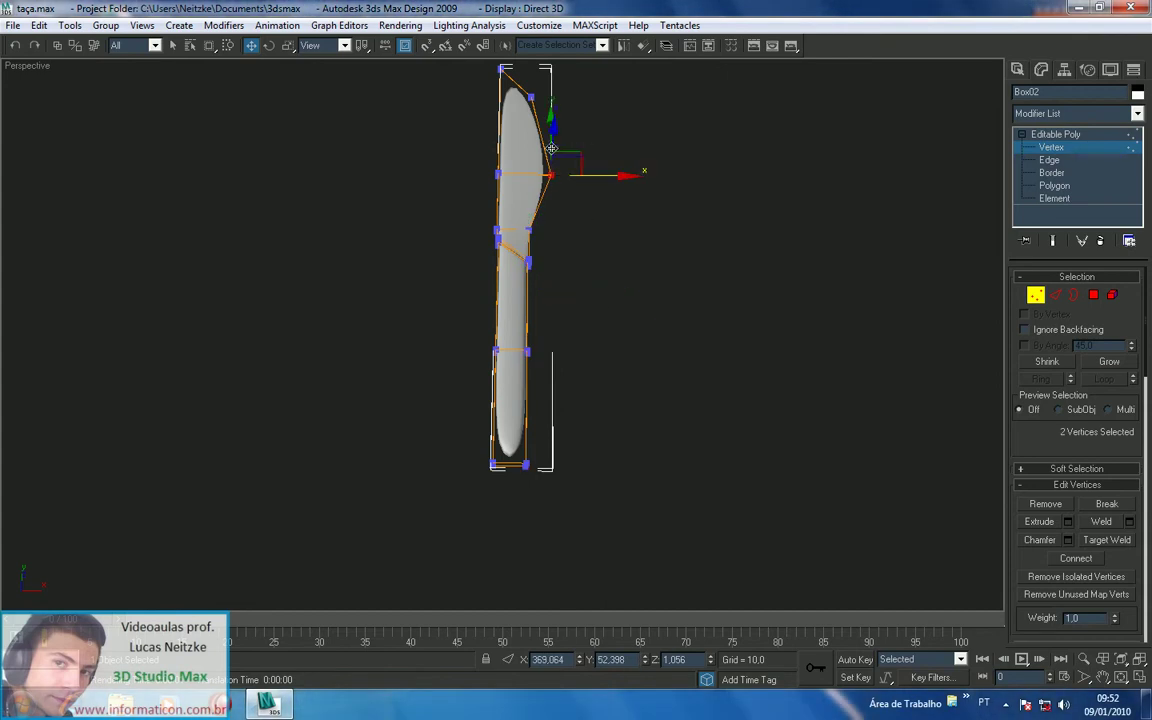
{"action": "left_click_drag", "start_coordinate": [600, 176], "coordinate": [596, 175]}
{"action": "left_click_drag", "start_coordinate": [541, 249], "coordinate": [583, 175]}
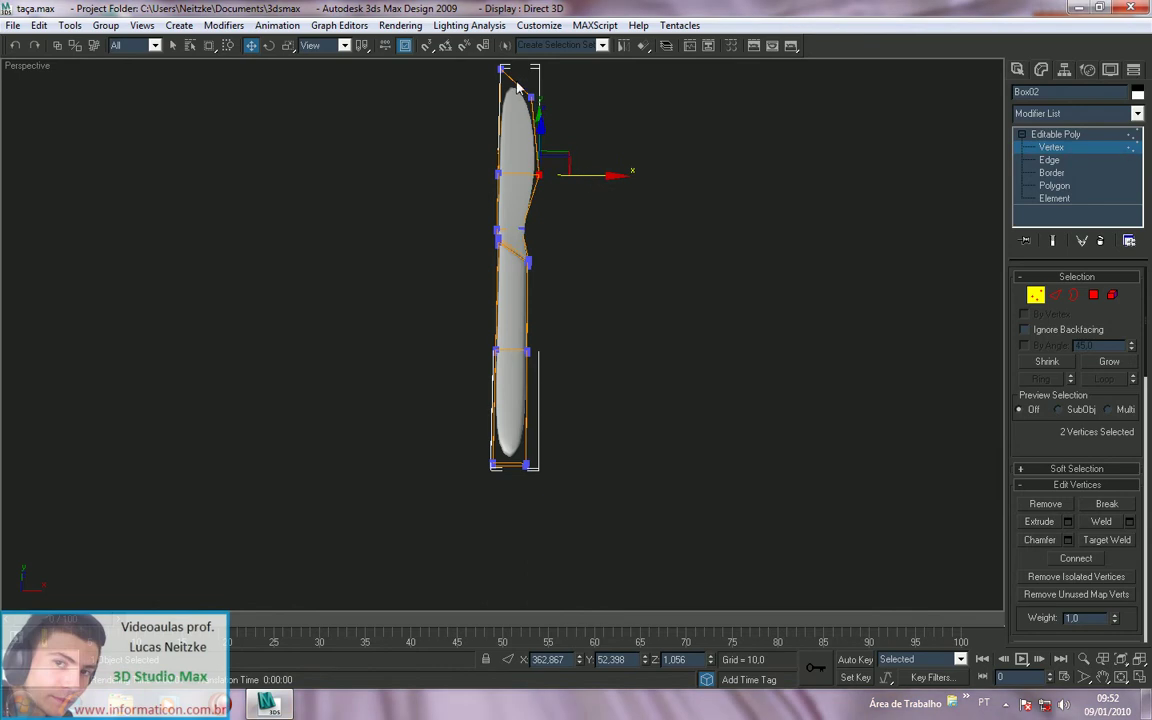
Step: Move the cutting-edge vertex pair nearest the tip about 2 units inward in X and 17 units toward the handle in Y
{"action": "left_click_drag", "start_coordinate": [543, 118], "coordinate": [485, 66]}
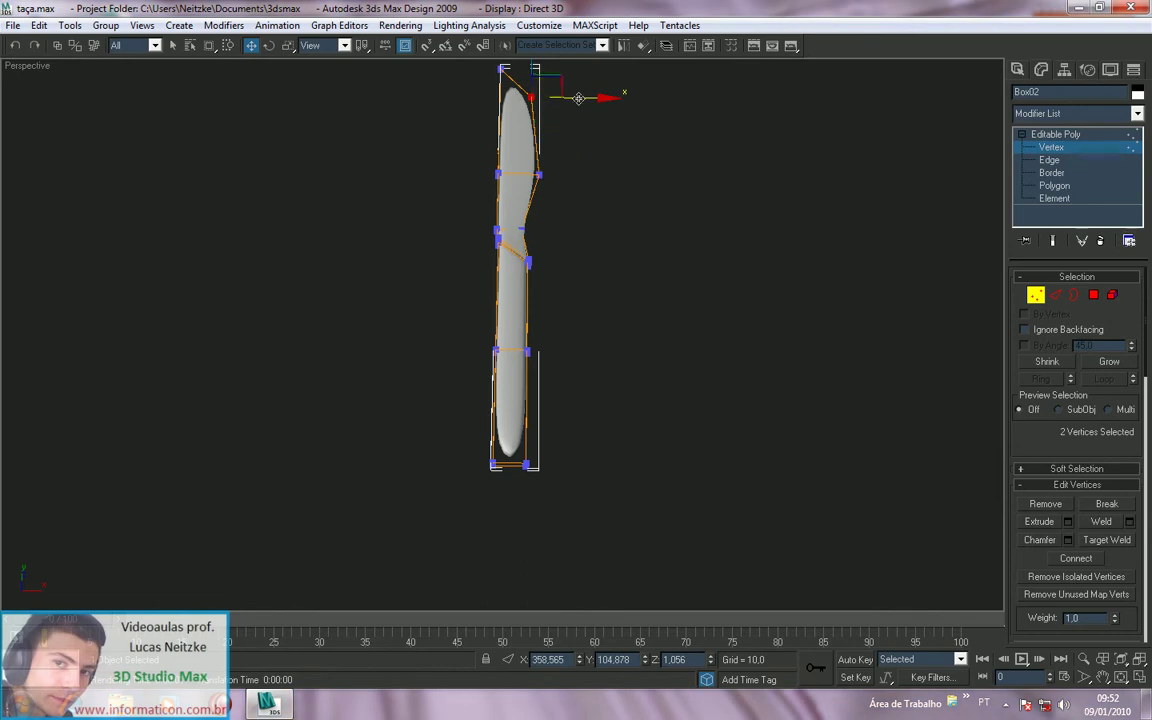
{"action": "middle_click_drag", "start_coordinate": [560, 78], "coordinate": [567, 112], "text": "alt"}
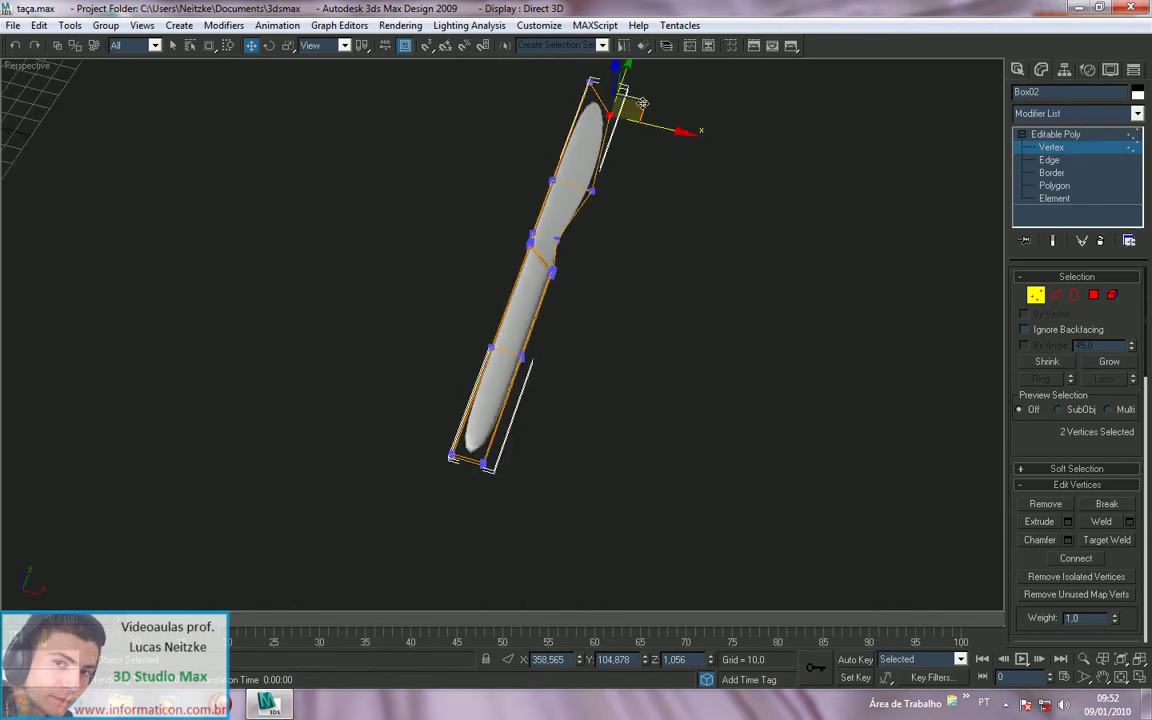
{"action": "left_click_drag", "start_coordinate": [648, 103], "coordinate": [617, 138]}
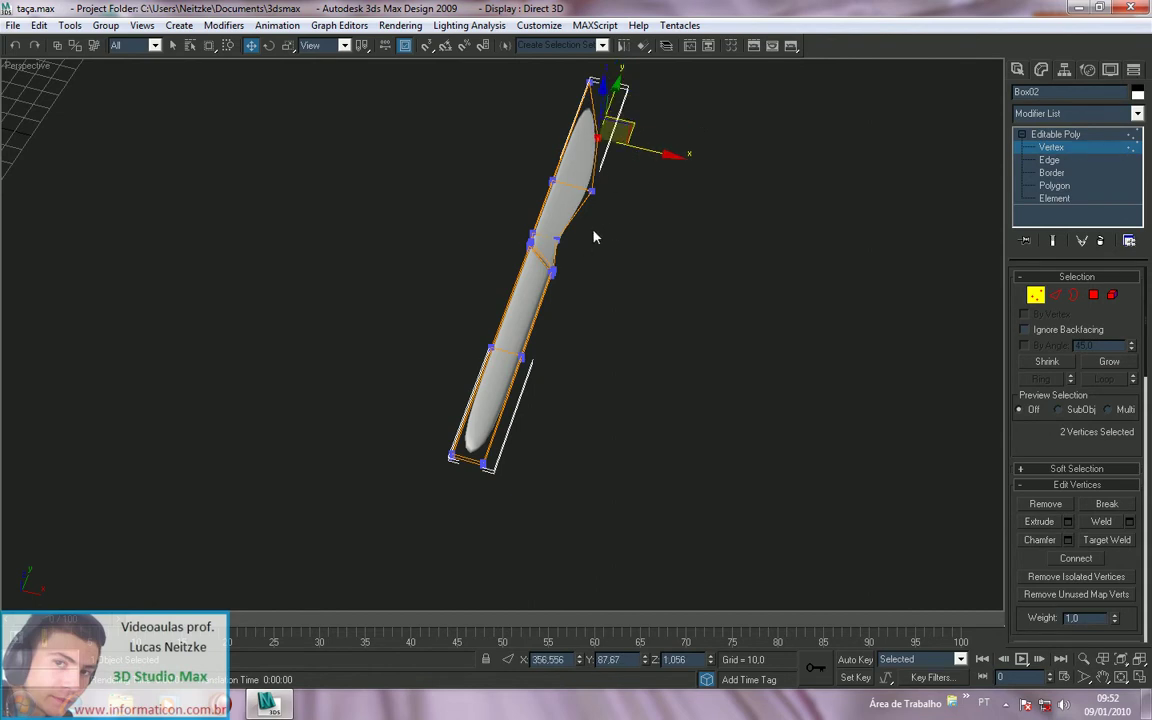
{"action": "left_click", "coordinate": [637, 278]}
Step: Unhide all objects and display the Top view shaded to compare the knife with the fork and plate
{"action": "scroll", "coordinate": [640, 288], "scroll_direction": "up", "scroll_amount": 1}
{"action": "scroll", "coordinate": [606, 258], "scroll_direction": "down", "scroll_amount": 1}
{"action": "middle_click_drag", "start_coordinate": [604, 257], "coordinate": [583, 268], "text": "alt"}
{"action": "right_click", "coordinate": [594, 272]}
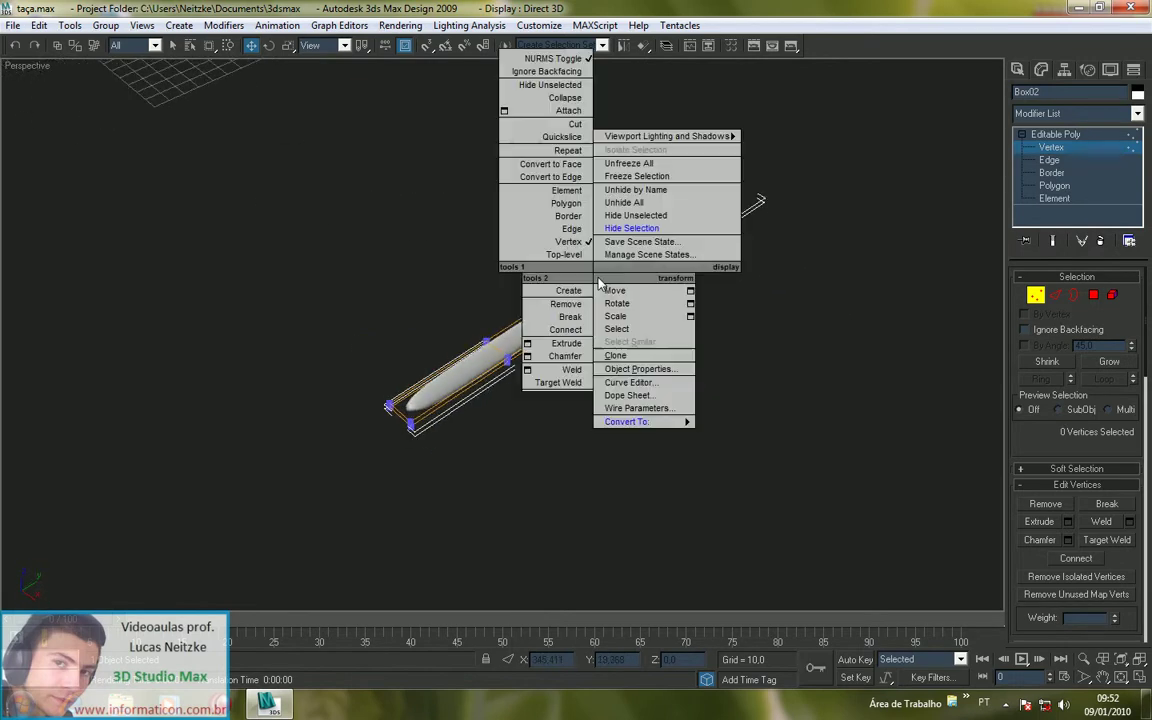
{"action": "left_click", "coordinate": [637, 204]}
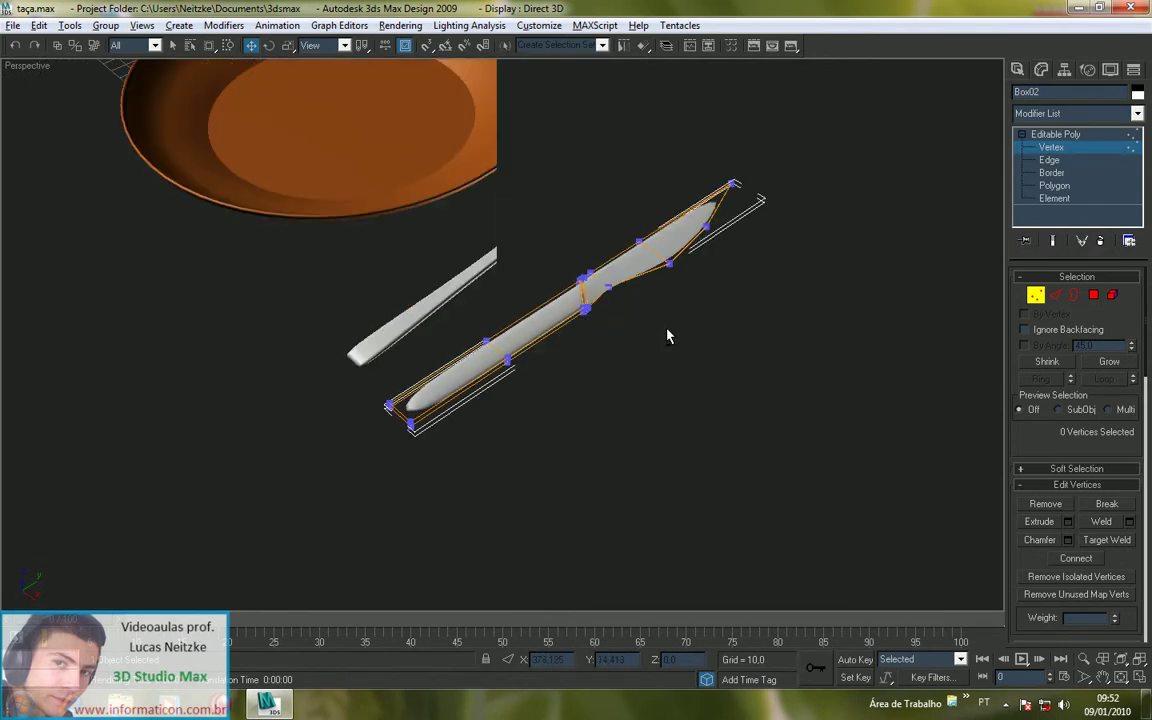
{"action": "middle_click_drag", "start_coordinate": [661, 342], "coordinate": [663, 460], "text": "alt"}
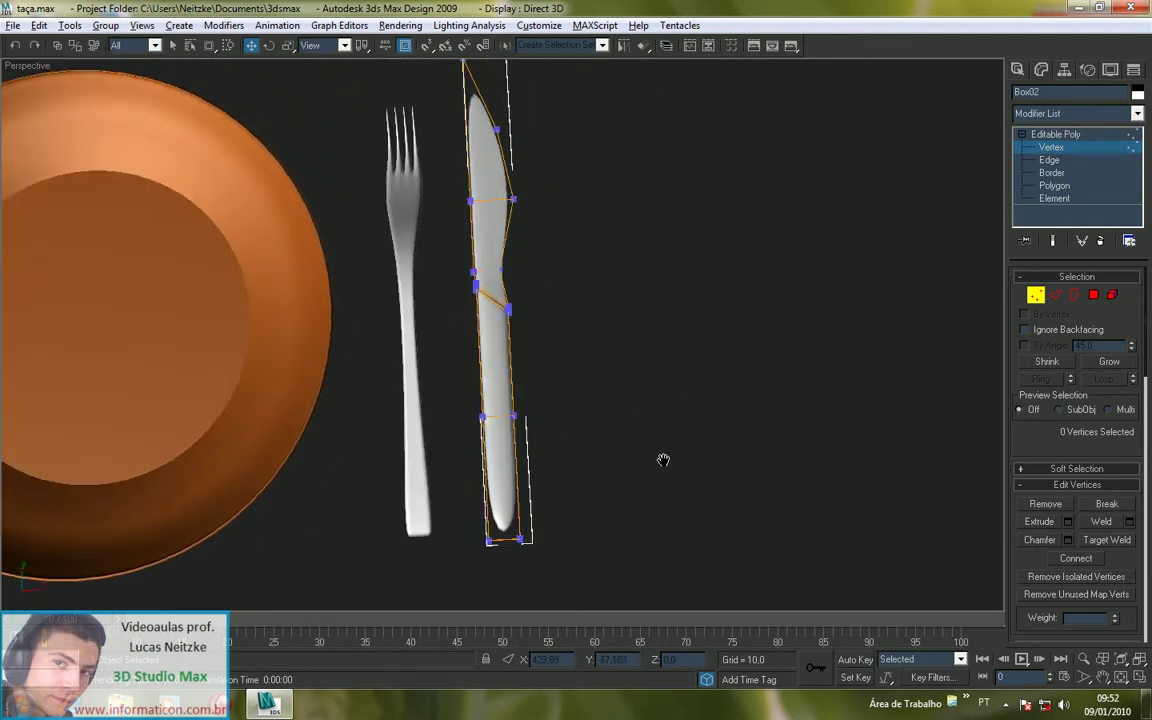
{"action": "key", "text": "t"}
{"action": "scroll", "coordinate": [565, 405], "scroll_direction": "down", "scroll_amount": 3}
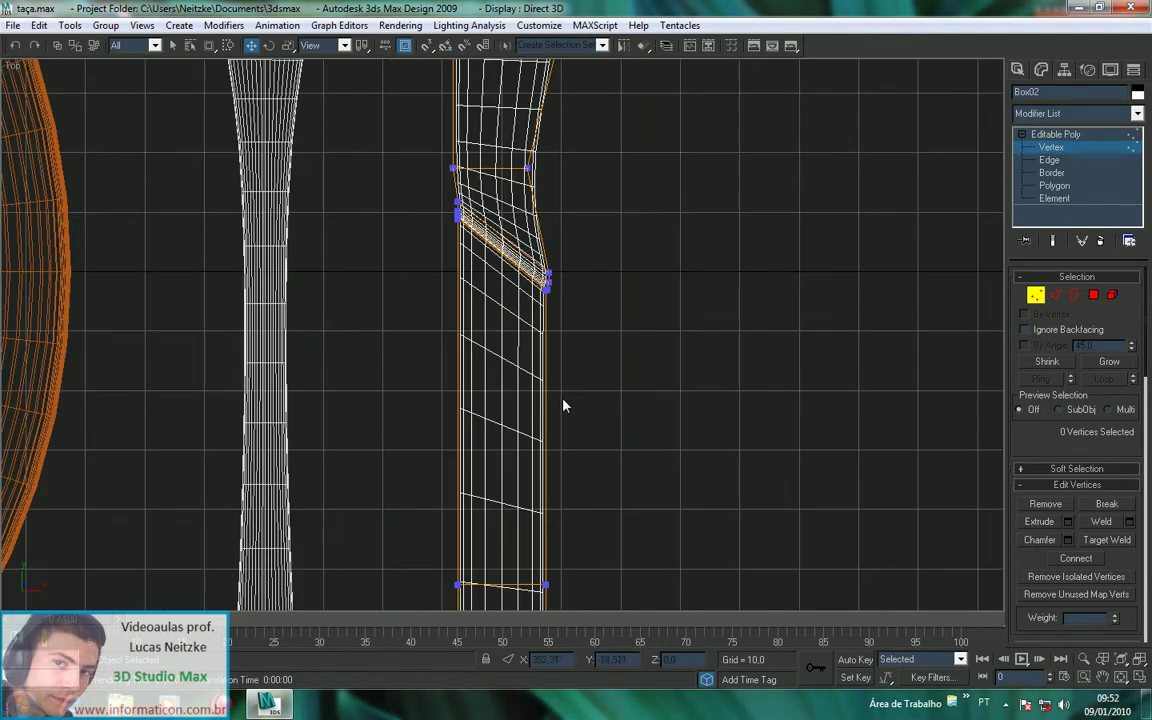
{"action": "scroll", "coordinate": [567, 380], "scroll_direction": "down", "scroll_amount": 2}
{"action": "key", "text": "F3"}
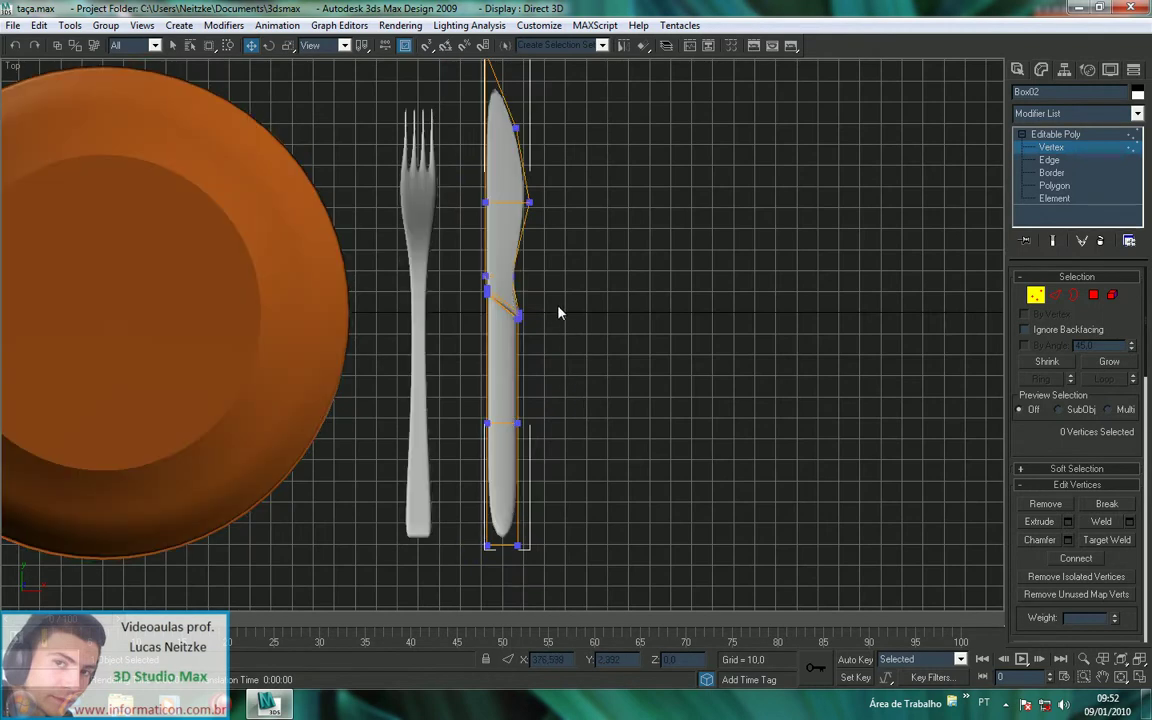
{"action": "scroll", "coordinate": [557, 325], "scroll_direction": "down", "scroll_amount": 2}
{"action": "scroll", "coordinate": [490, 180], "scroll_direction": "up", "scroll_amount": 2}
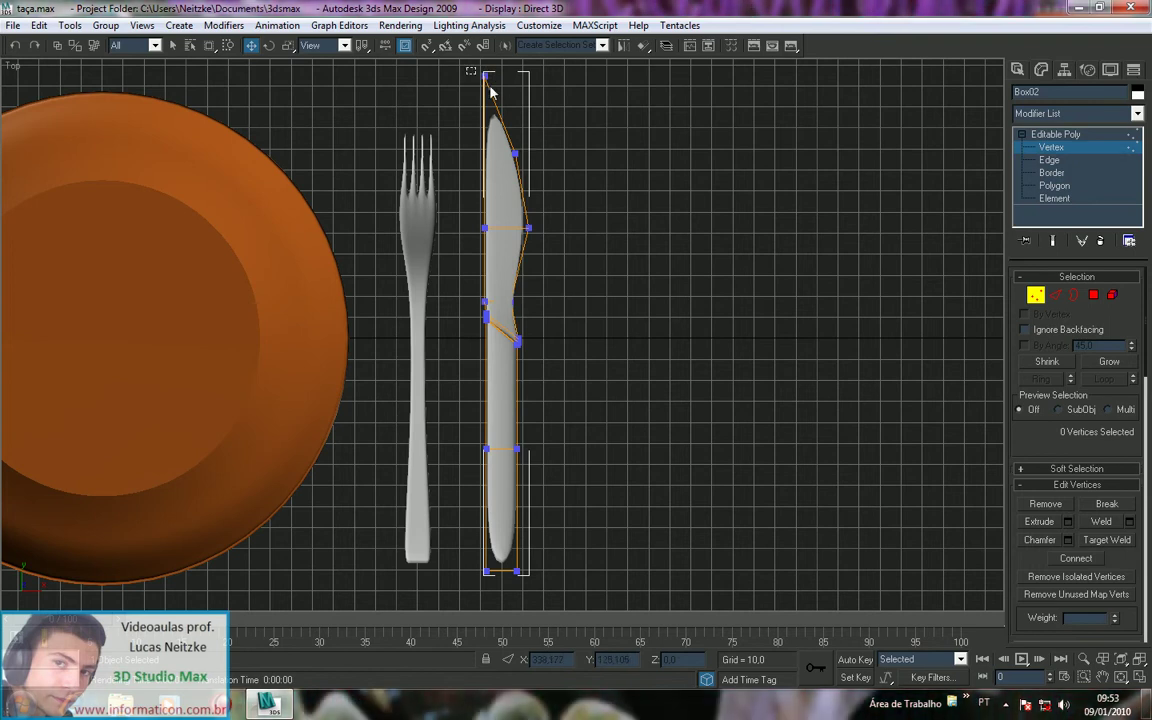
Step: Extend the blade's tip vertex pair about 4 units along Y, and shift it with the adjacent cutting-edge pair about 9.6 units toward the handle
{"action": "left_click_drag", "start_coordinate": [476, 68], "coordinate": [498, 80]}
{"action": "middle_click_drag", "start_coordinate": [498, 80], "coordinate": [502, 134]}
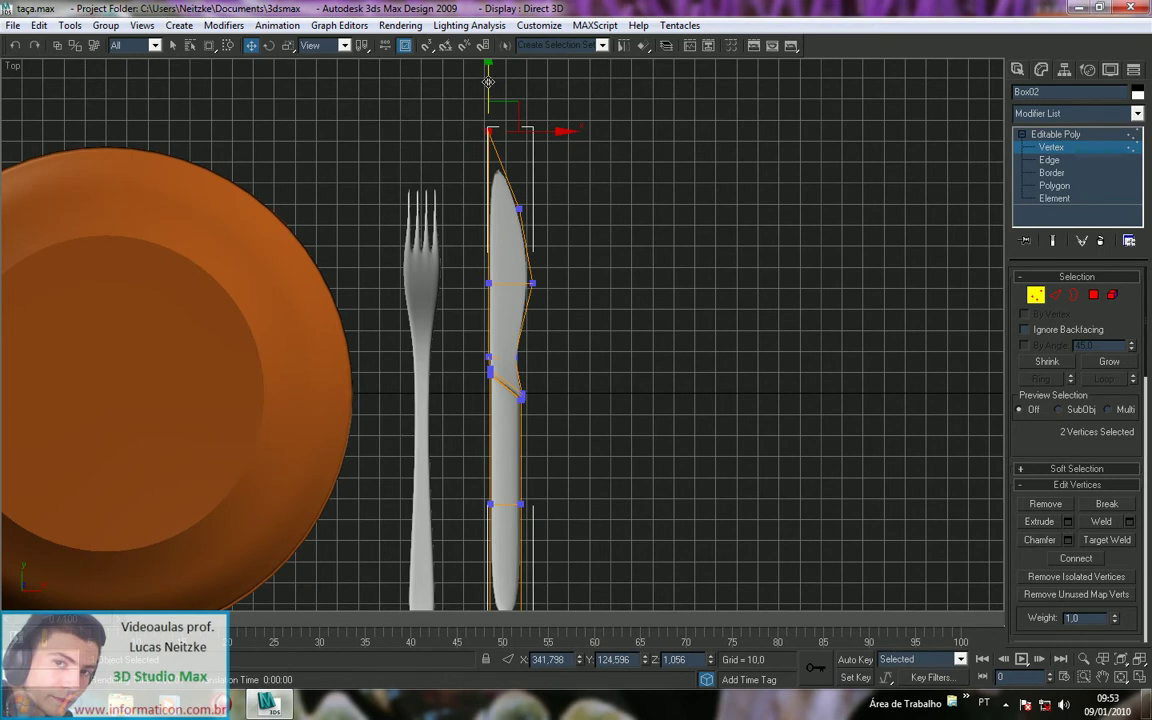
{"action": "left_click_drag", "start_coordinate": [488, 97], "coordinate": [489, 78]}
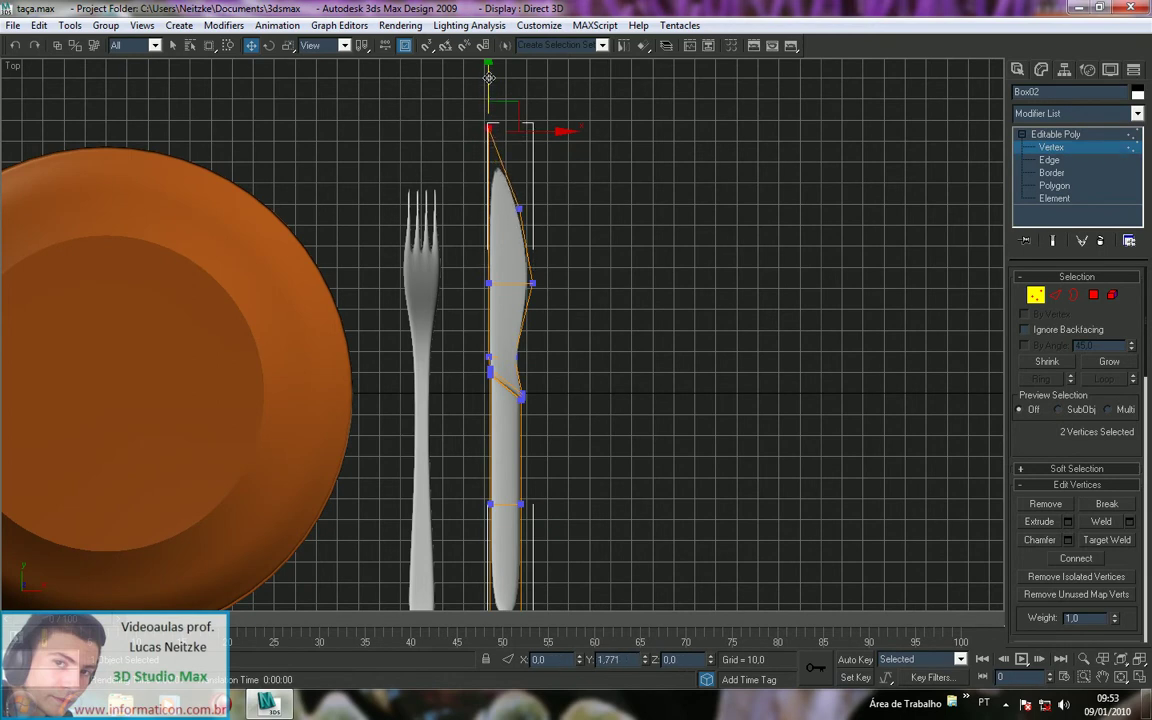
{"action": "left_click", "coordinate": [518, 208], "text": "ctrl"}
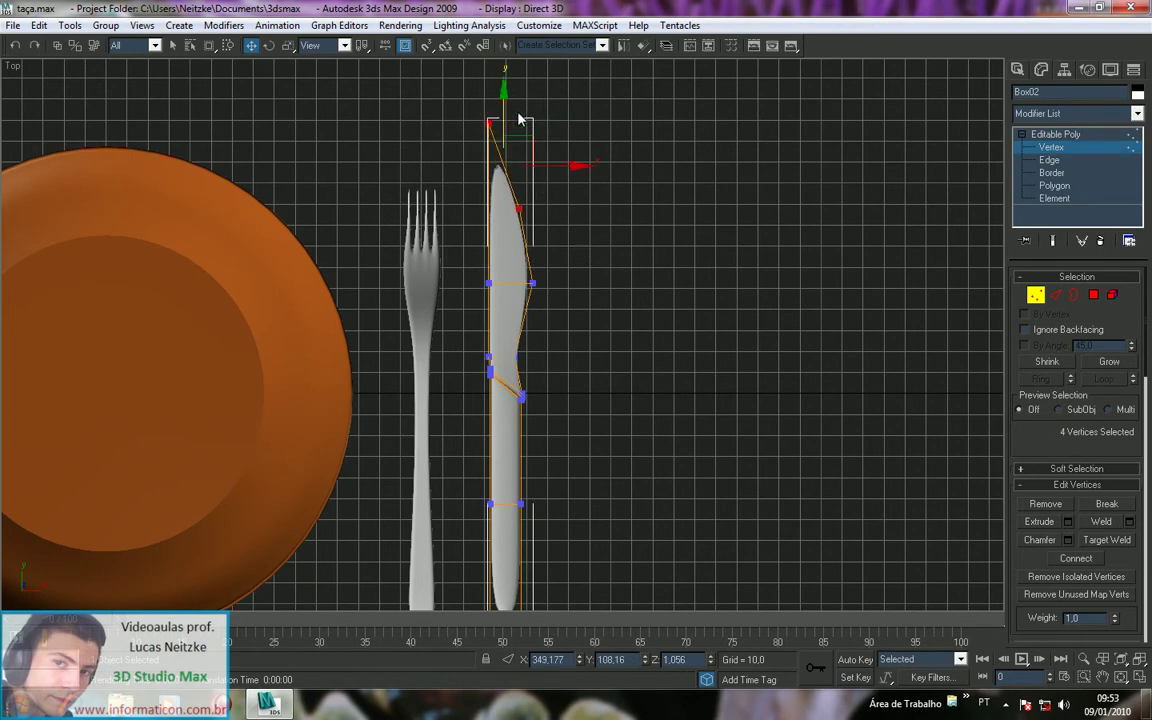
{"action": "left_click_drag", "start_coordinate": [503, 97], "coordinate": [503, 117]}
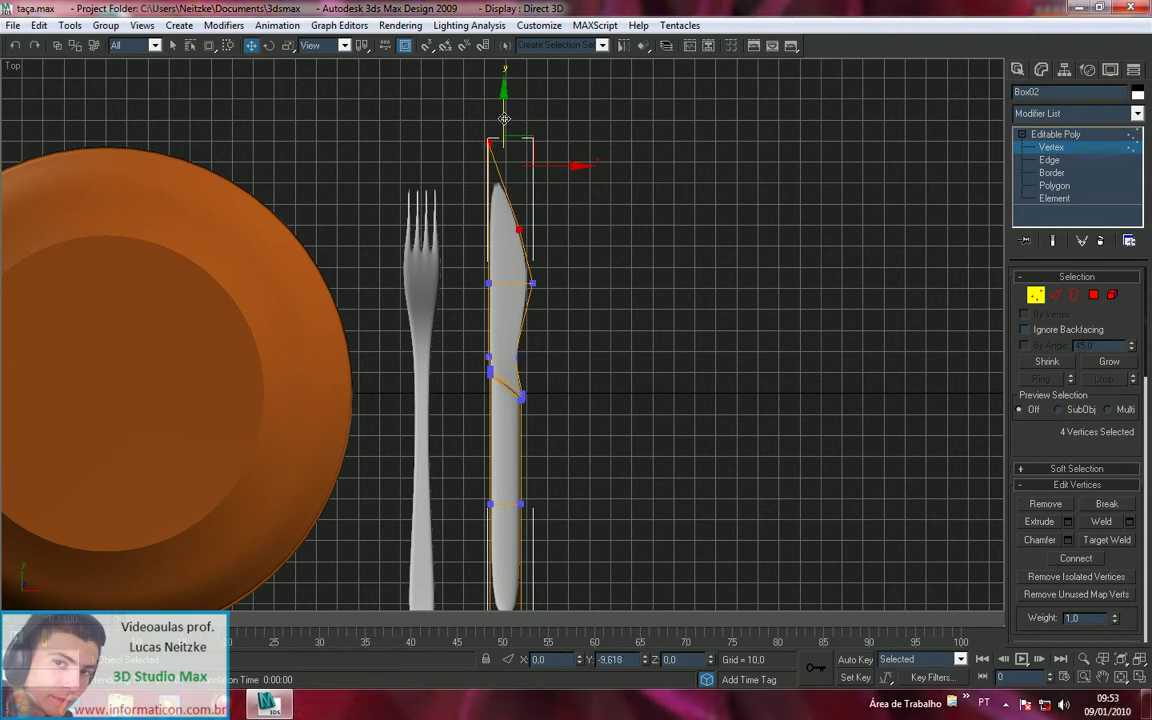
Step: Return to the maximized Perspective view and examine the knife alongside the fork, plate and glass
{"action": "middle_click_drag", "start_coordinate": [789, 581], "coordinate": [706, 491], "text": "alt"}
{"action": "key", "text": "t"}
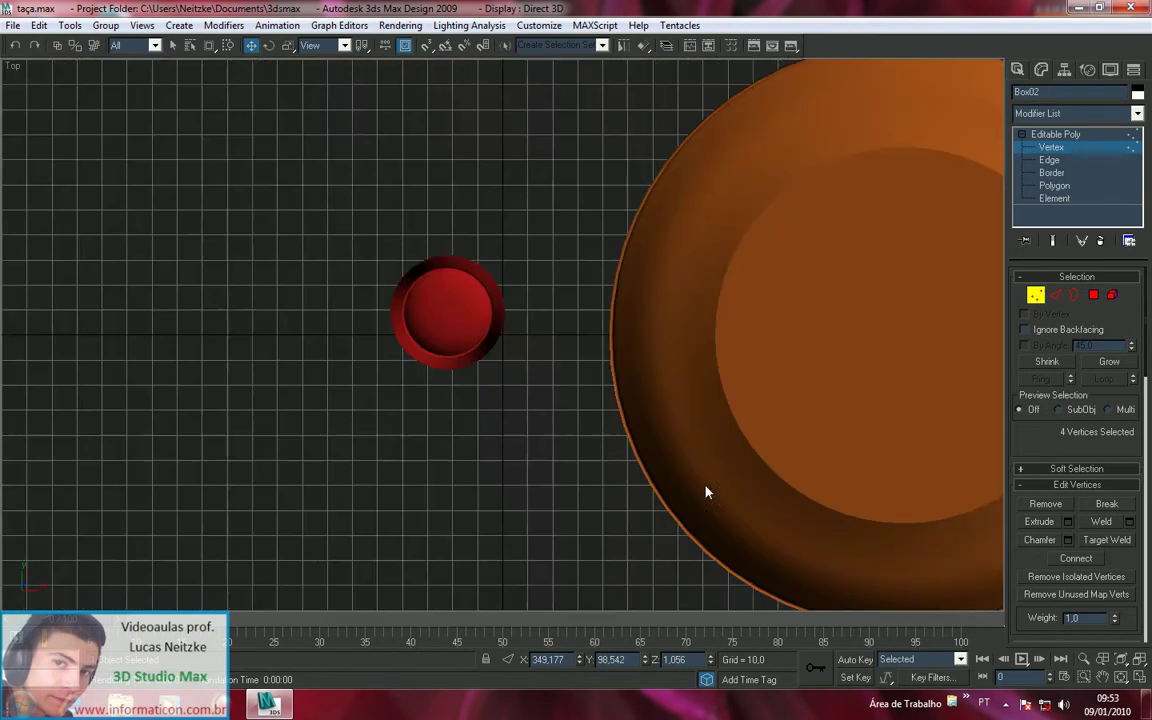
{"action": "key", "text": "p"}
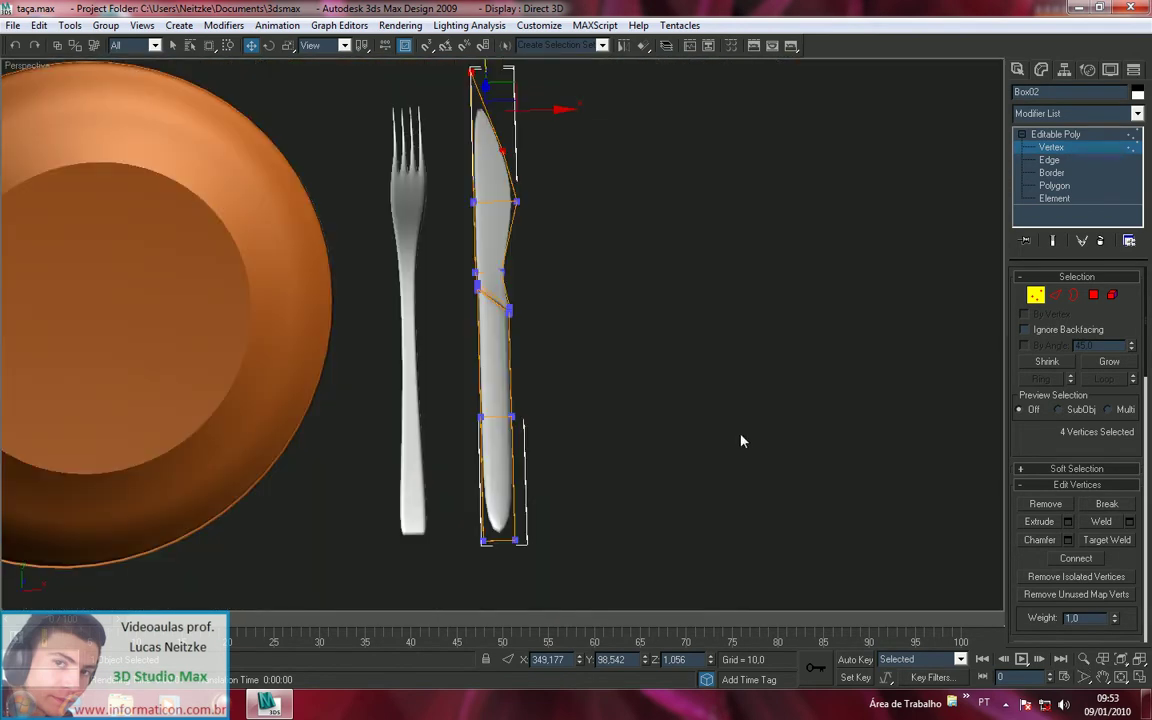
{"action": "key", "text": "alt+w"}
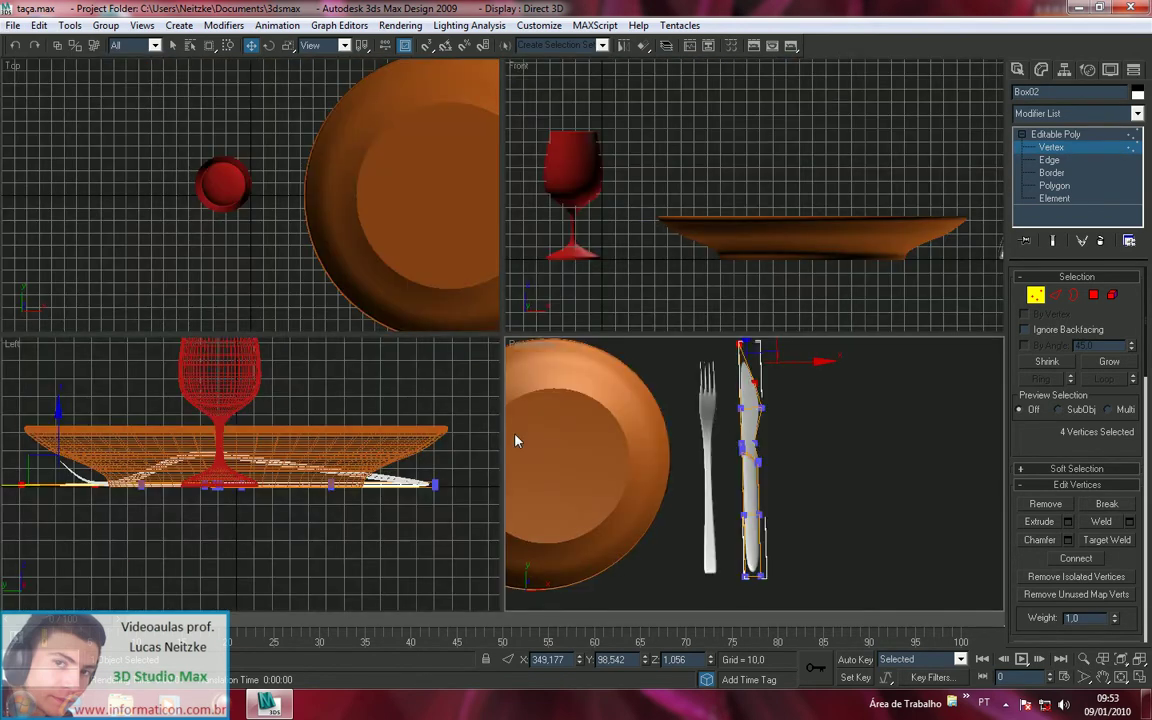
{"action": "left_click", "coordinate": [905, 500]}
{"action": "key", "text": "alt+w"}
{"action": "middle_click_drag", "start_coordinate": [733, 500], "coordinate": [650, 393], "text": "alt"}
{"action": "scroll", "coordinate": [651, 412], "scroll_direction": "down", "scroll_amount": 5}
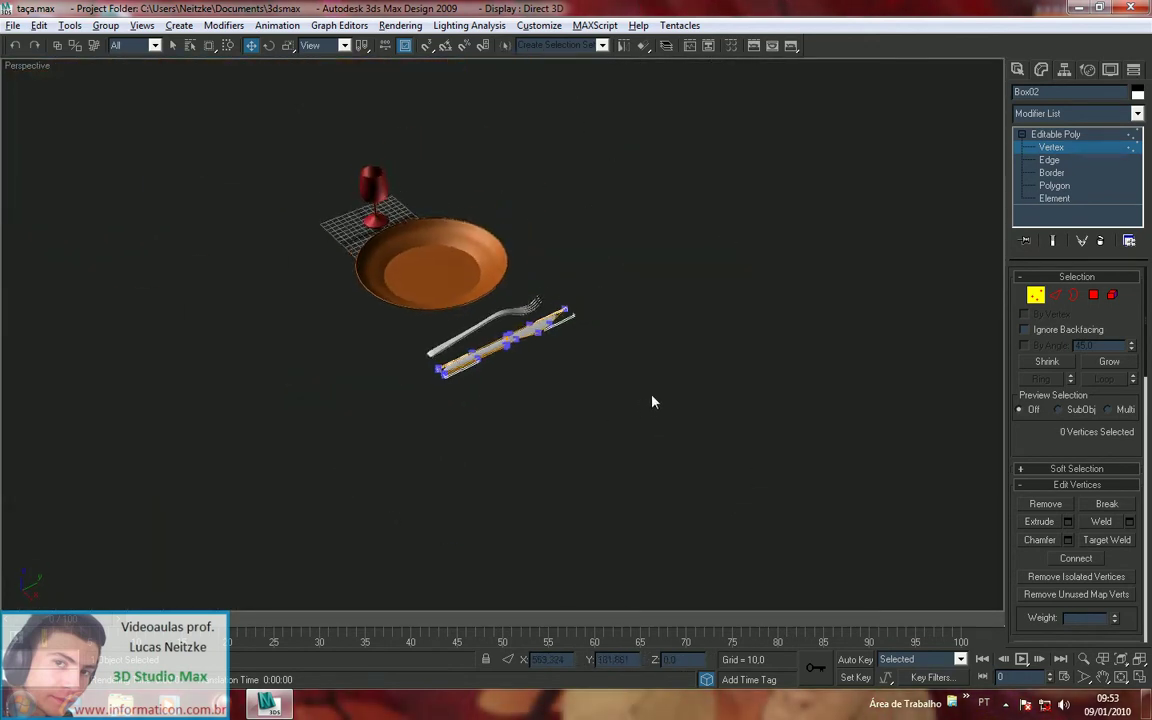
{"action": "scroll", "coordinate": [650, 400], "scroll_direction": "up", "scroll_amount": 5}
Step: Leave vertex mode and change the knife's object color to pale yellow-green
{"action": "left_click", "coordinate": [1080, 140]}
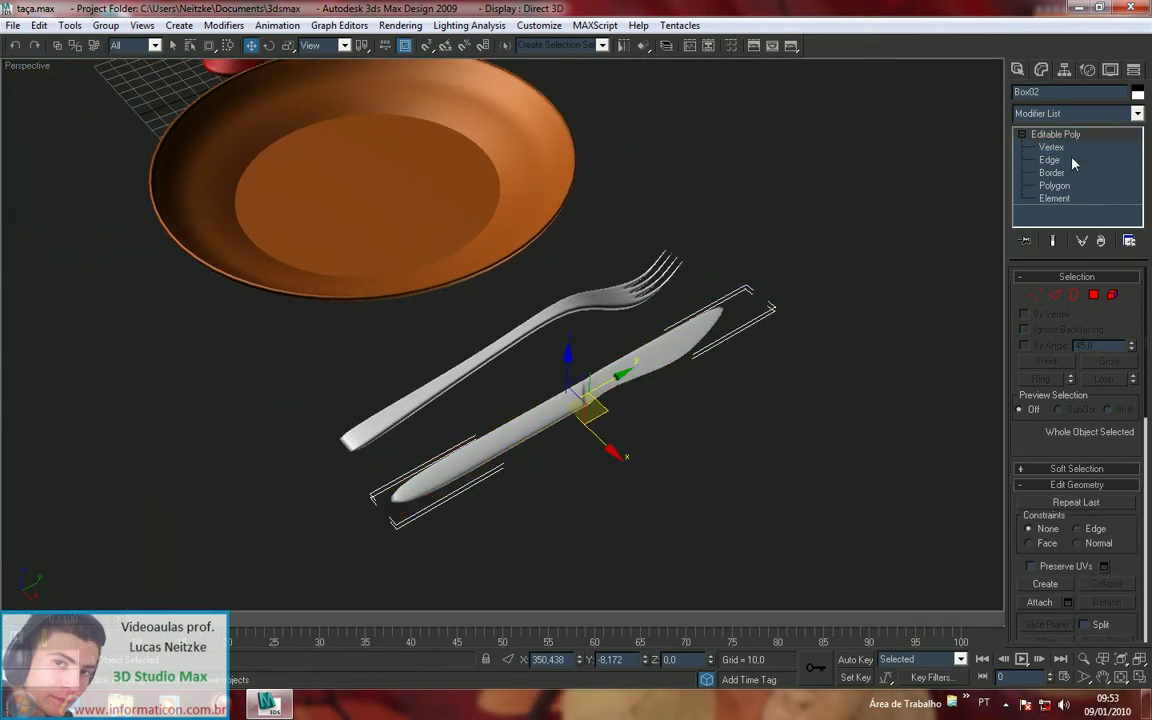
{"action": "left_click", "coordinate": [1137, 93]}
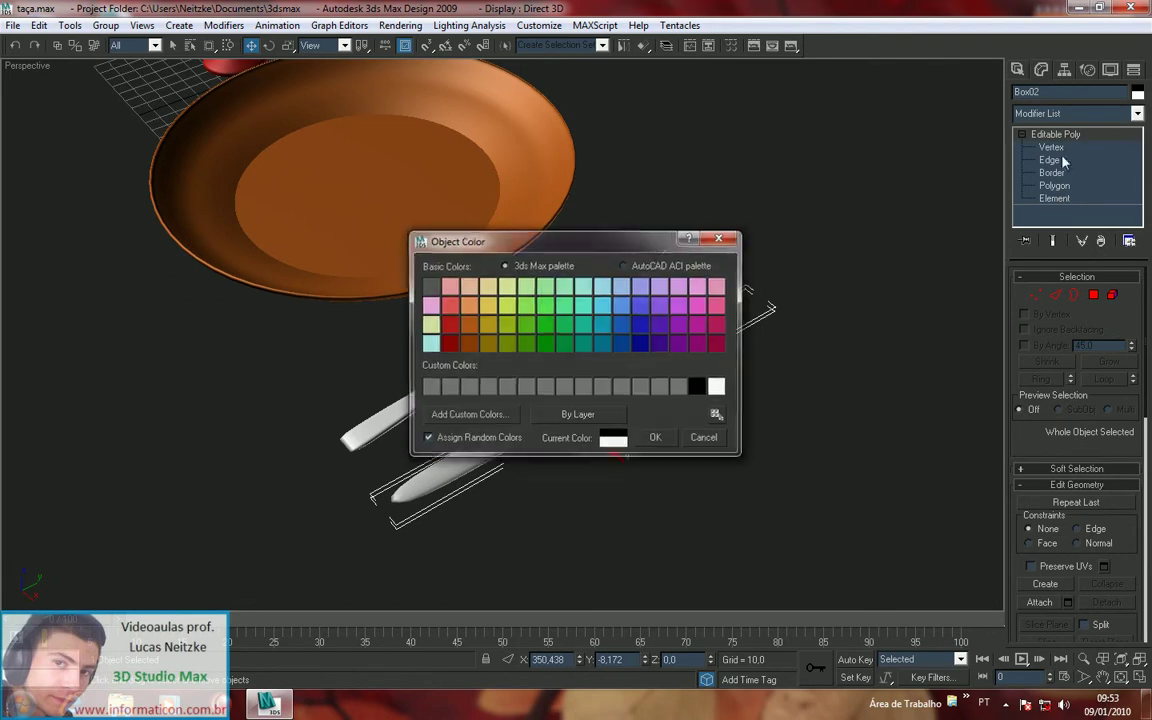
{"action": "left_click", "coordinate": [428, 325]}
{"action": "left_click", "coordinate": [650, 443]}
{"action": "left_click", "coordinate": [643, 487]}
Step: Select the fork and change its object color to light violet-blue
{"action": "middle_click_drag", "start_coordinate": [643, 487], "coordinate": [426, 432], "text": "alt"}
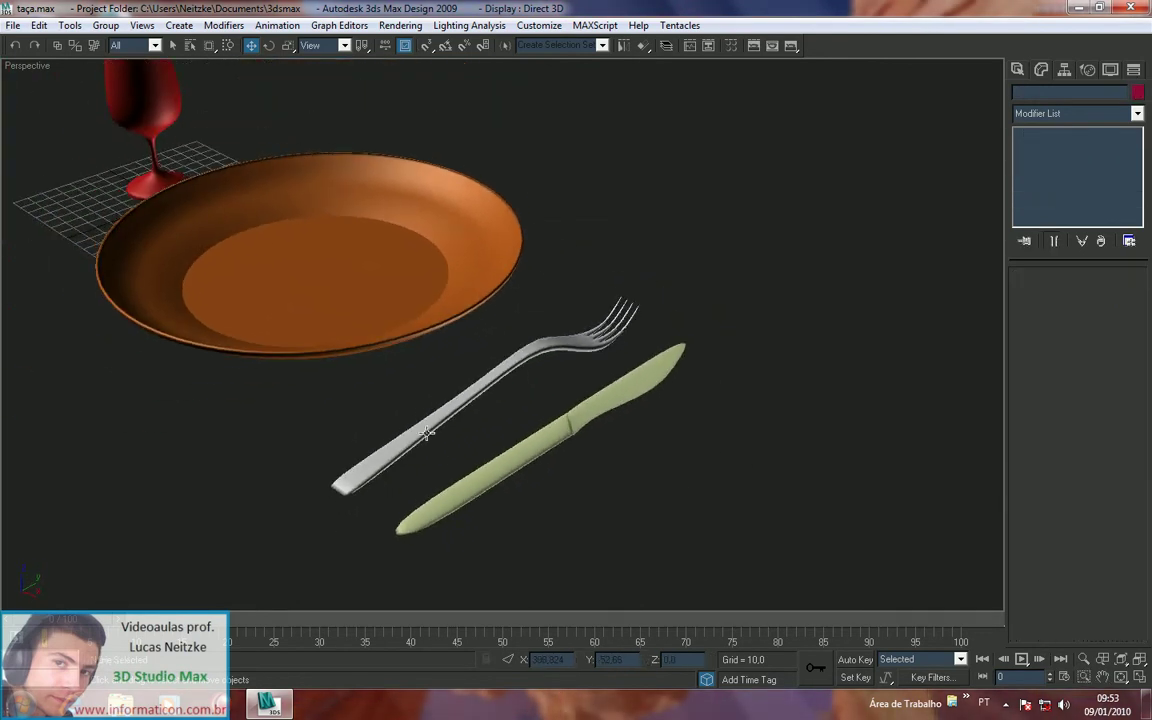
{"action": "left_click", "coordinate": [481, 405]}
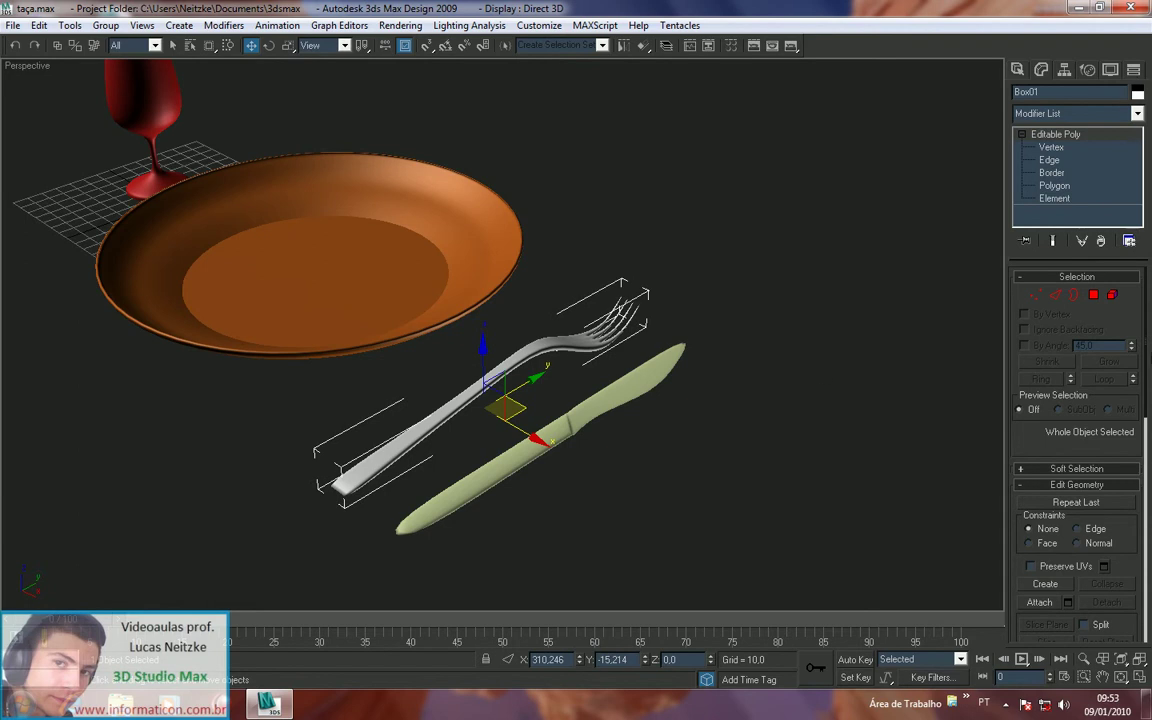
{"action": "left_click", "coordinate": [1137, 92]}
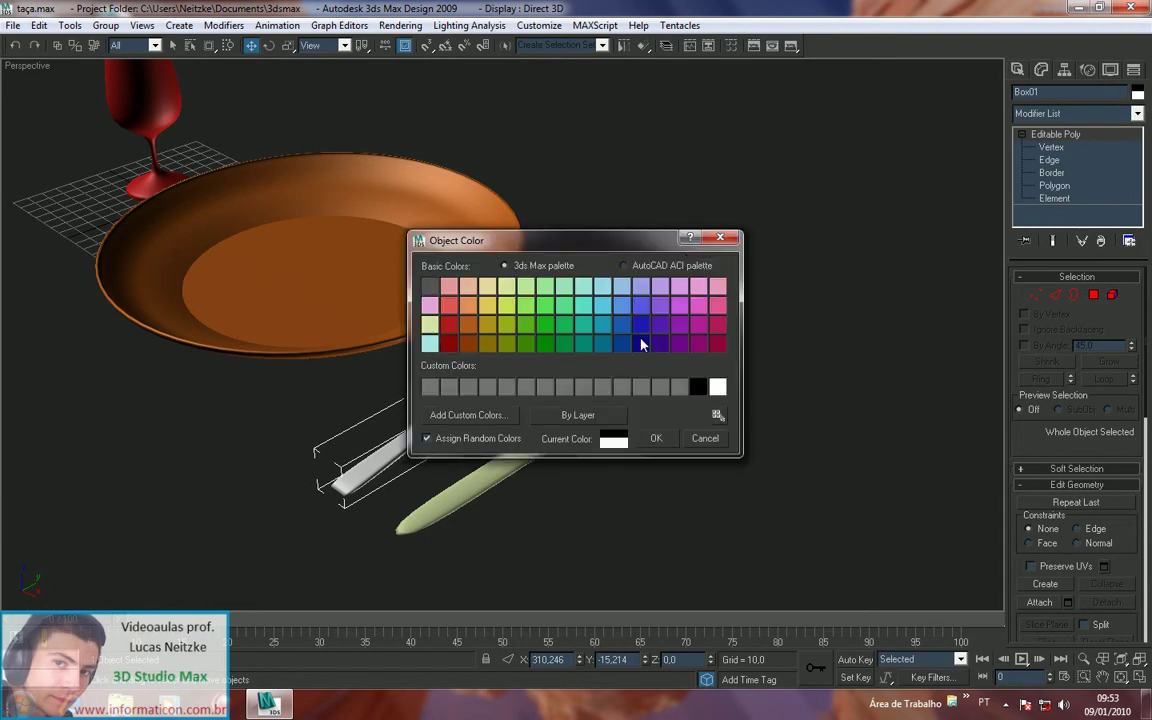
{"action": "left_click", "coordinate": [645, 300]}
{"action": "left_click", "coordinate": [656, 438]}
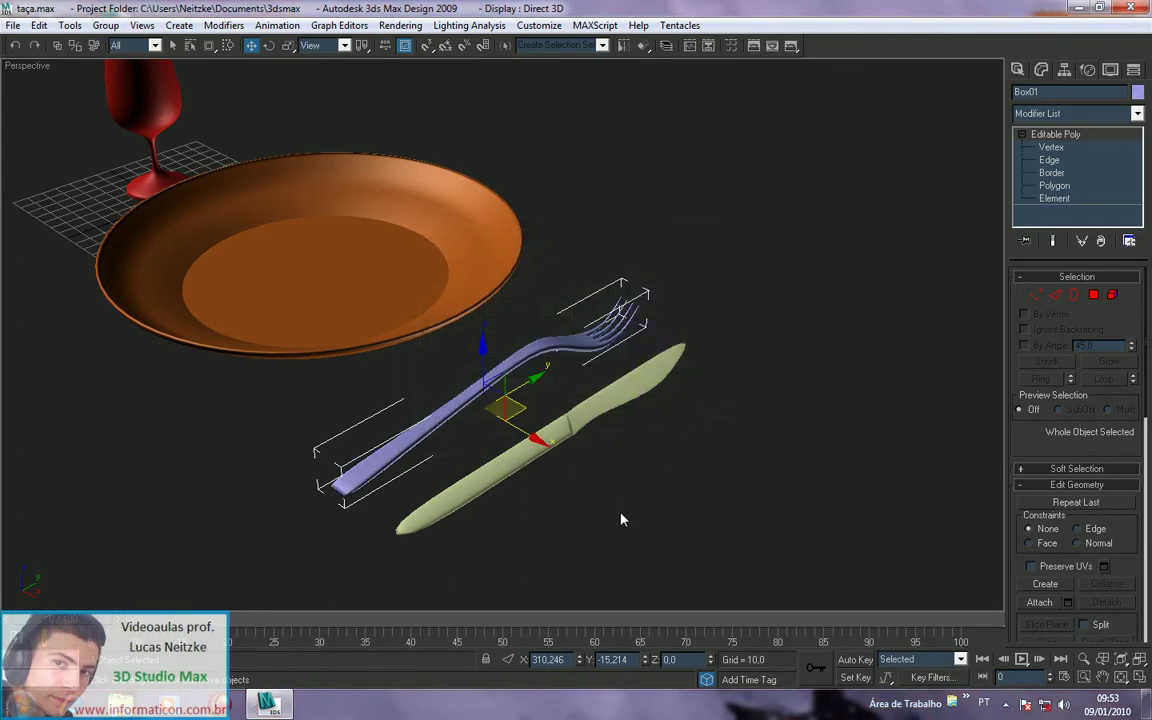
Step: Clear the fork selection and examine the whole table setting with the glass, plate, fork and knife
{"action": "left_click", "coordinate": [618, 517]}
{"action": "middle_click_drag", "start_coordinate": [616, 517], "coordinate": [648, 505], "text": "alt"}
{"action": "scroll", "coordinate": [617, 509], "scroll_direction": "down", "scroll_amount": 5}
{"action": "scroll", "coordinate": [571, 509], "scroll_direction": "up", "scroll_amount": 2}
{"action": "scroll", "coordinate": [610, 505], "scroll_direction": "up", "scroll_amount": 5}
{"action": "scroll", "coordinate": [617, 501], "scroll_direction": "down", "scroll_amount": 4}
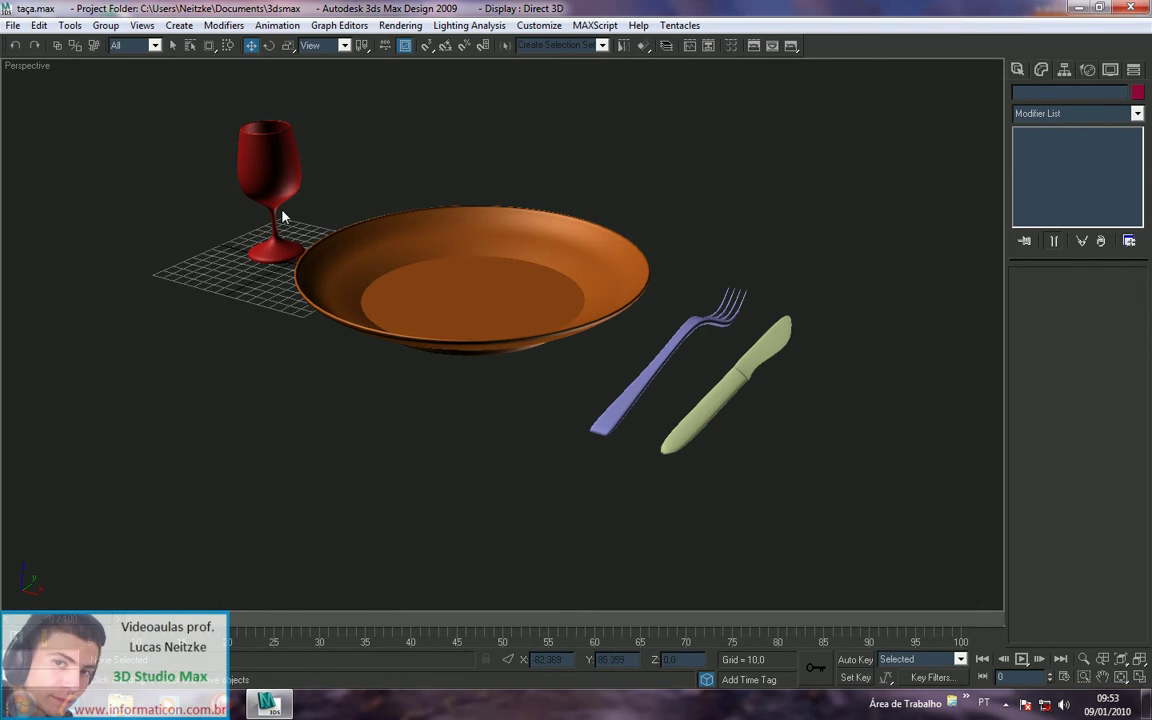
Step: Open the Select by Name list and examine the scene's object names with the models in view beside it
{"action": "key", "text": "h"}
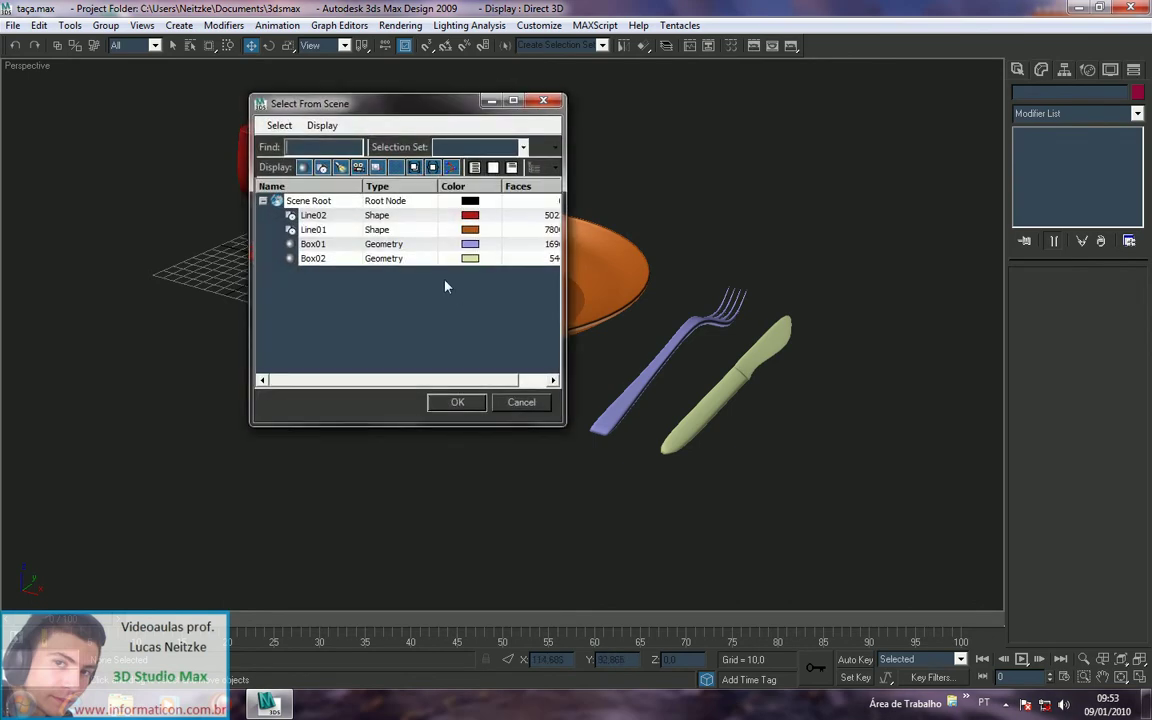
{"action": "left_click", "coordinate": [543, 101]}
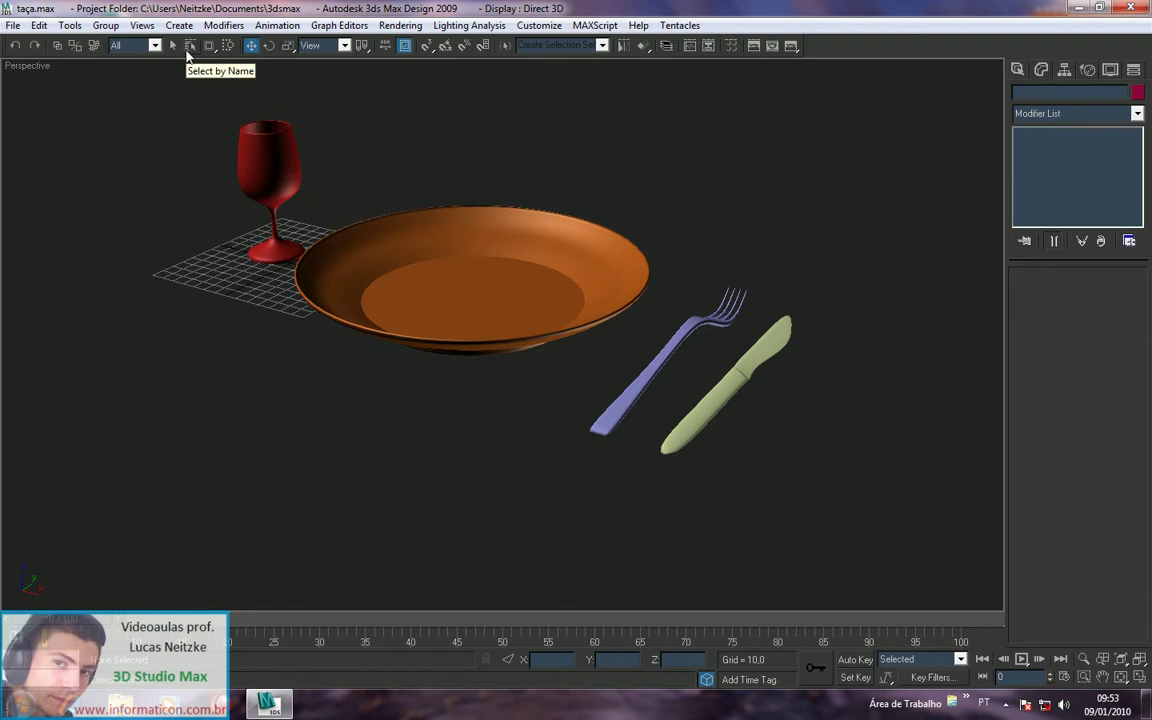
{"action": "left_click", "coordinate": [188, 47]}
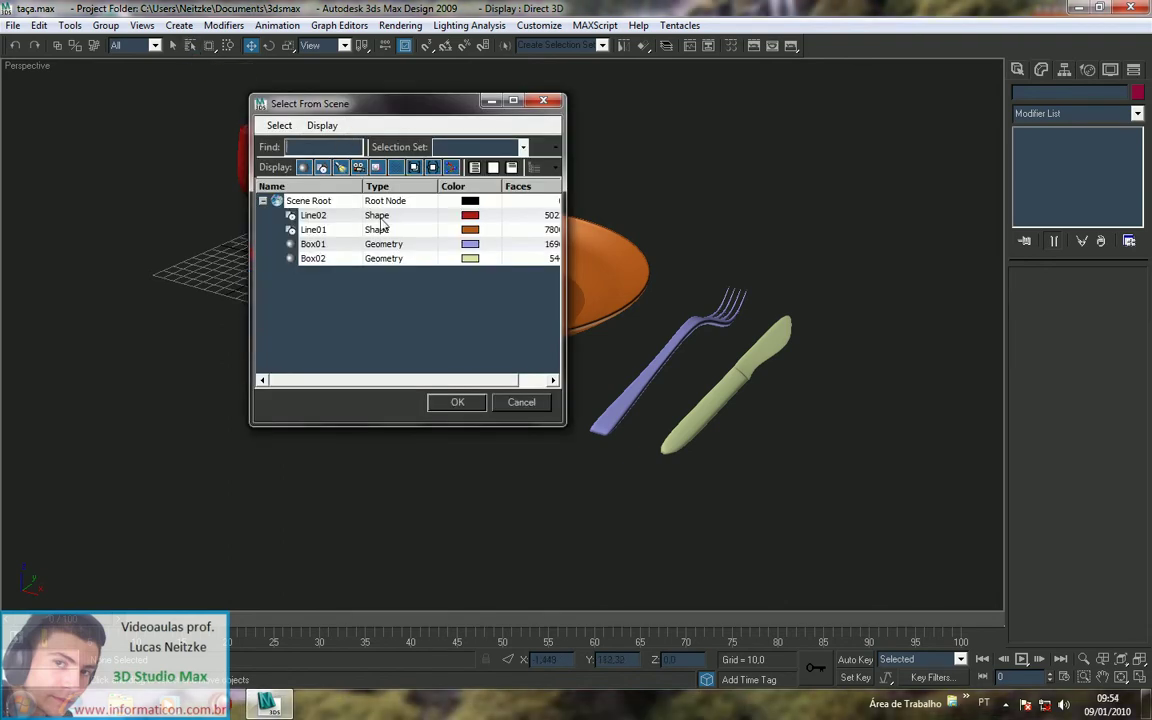
{"action": "left_click_drag", "start_coordinate": [304, 215], "coordinate": [336, 263]}
{"action": "left_click", "coordinate": [375, 292]}
{"action": "left_click_drag", "start_coordinate": [372, 96], "coordinate": [655, 107]}
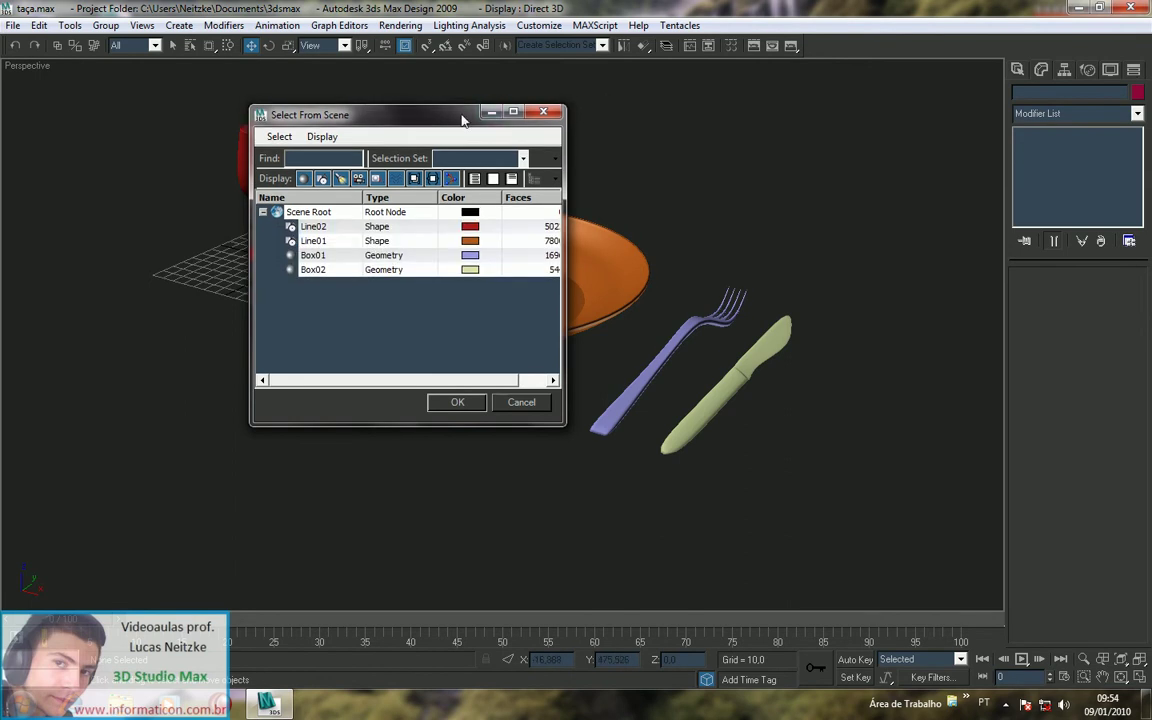
{"action": "left_click_drag", "start_coordinate": [419, 107], "coordinate": [823, 104]}
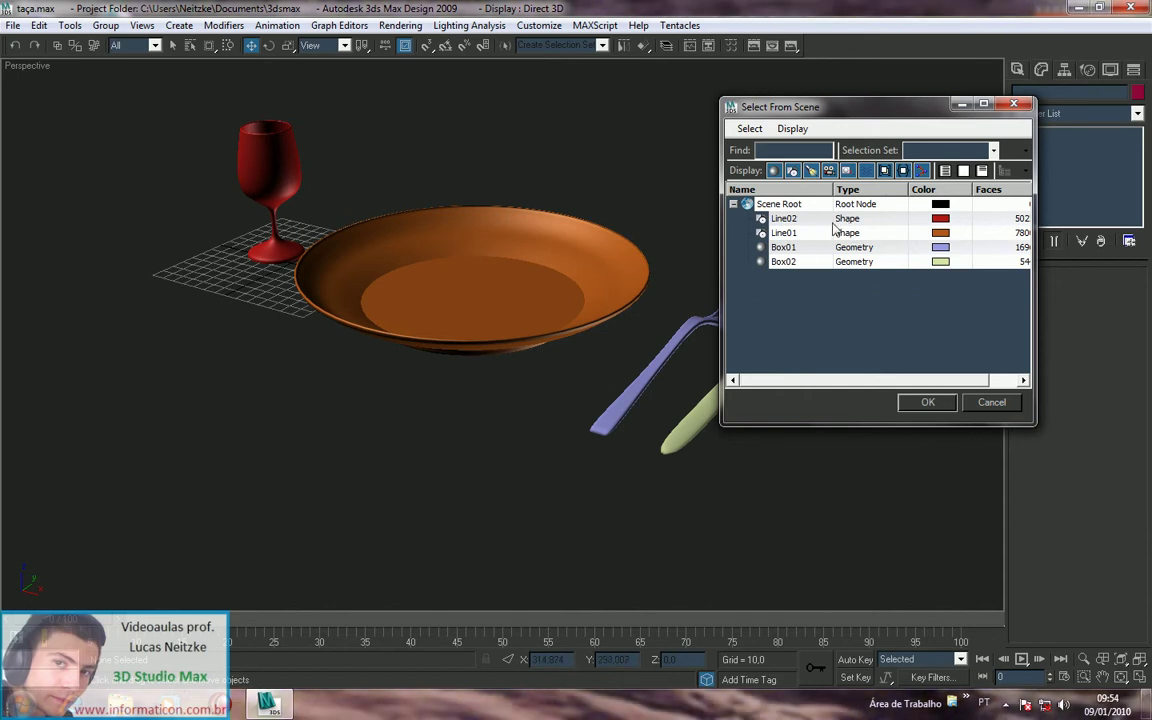
Step: Pick Line01 in the scene object list to identify which model it refers to
{"action": "left_click", "coordinate": [805, 221]}
{"action": "left_click", "coordinate": [822, 281]}
{"action": "left_click", "coordinate": [789, 218]}
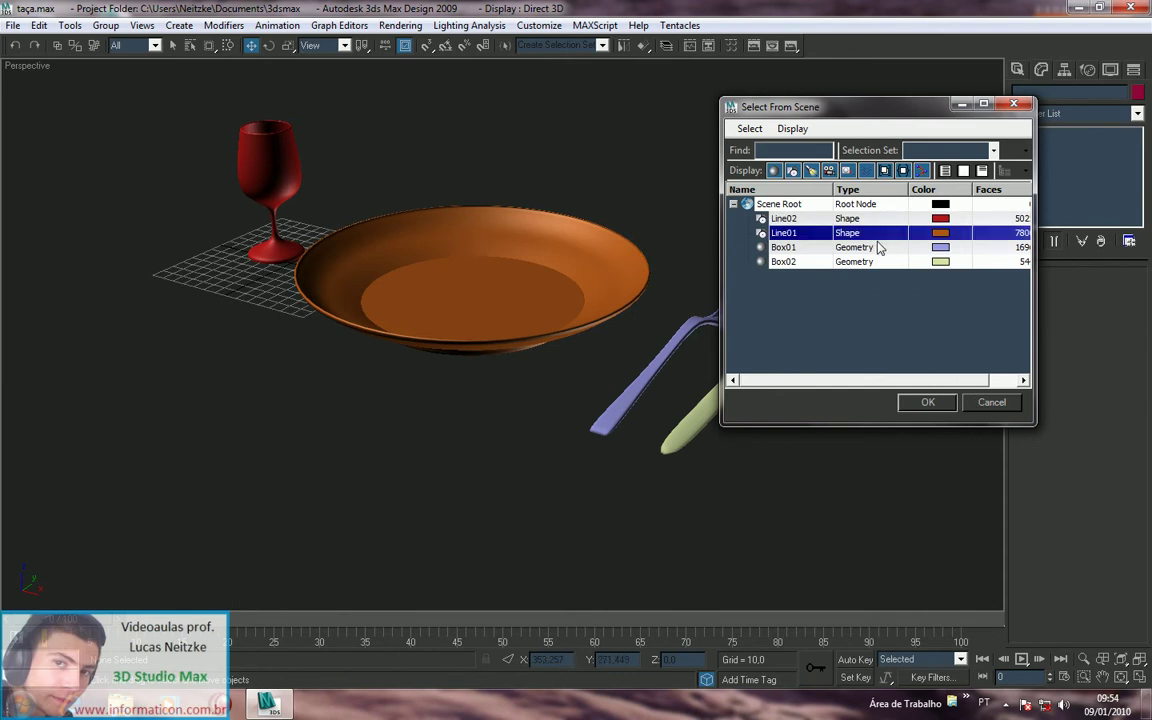
{"action": "left_click", "coordinate": [793, 247]}
{"action": "left_click", "coordinate": [788, 232]}
{"action": "left_click", "coordinate": [926, 401]}
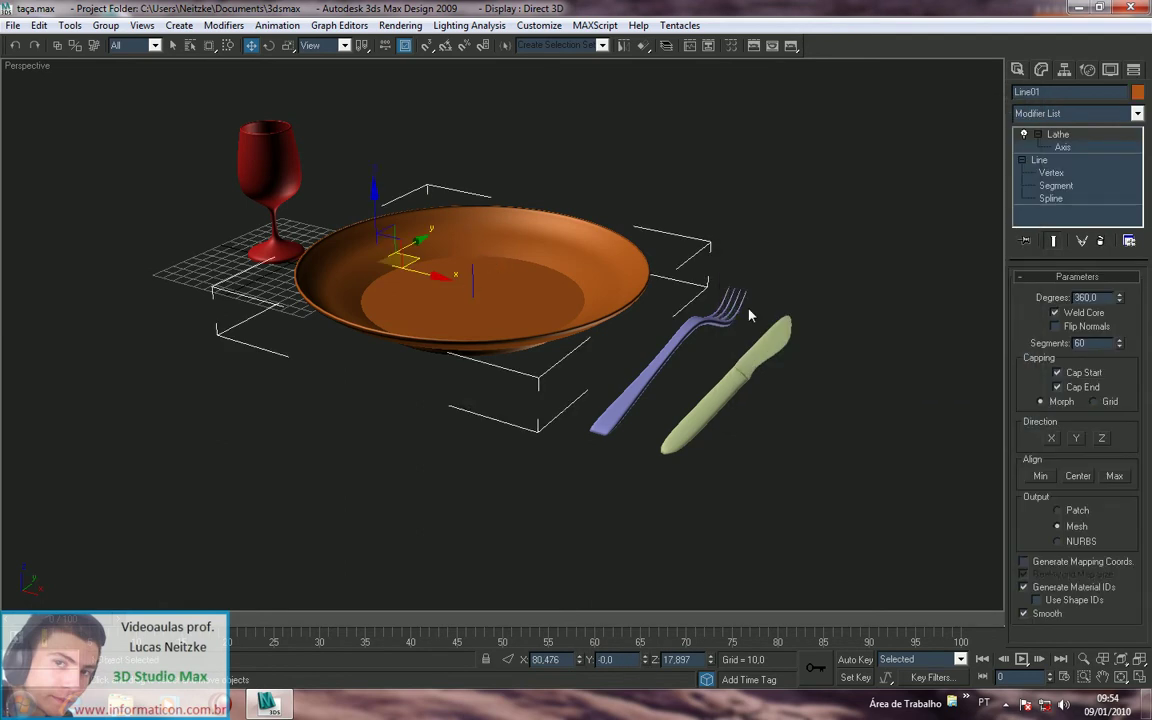
Step: Rename the plate object as "Prato"
{"action": "left_click", "coordinate": [852, 250]}
{"action": "left_click", "coordinate": [610, 273]}
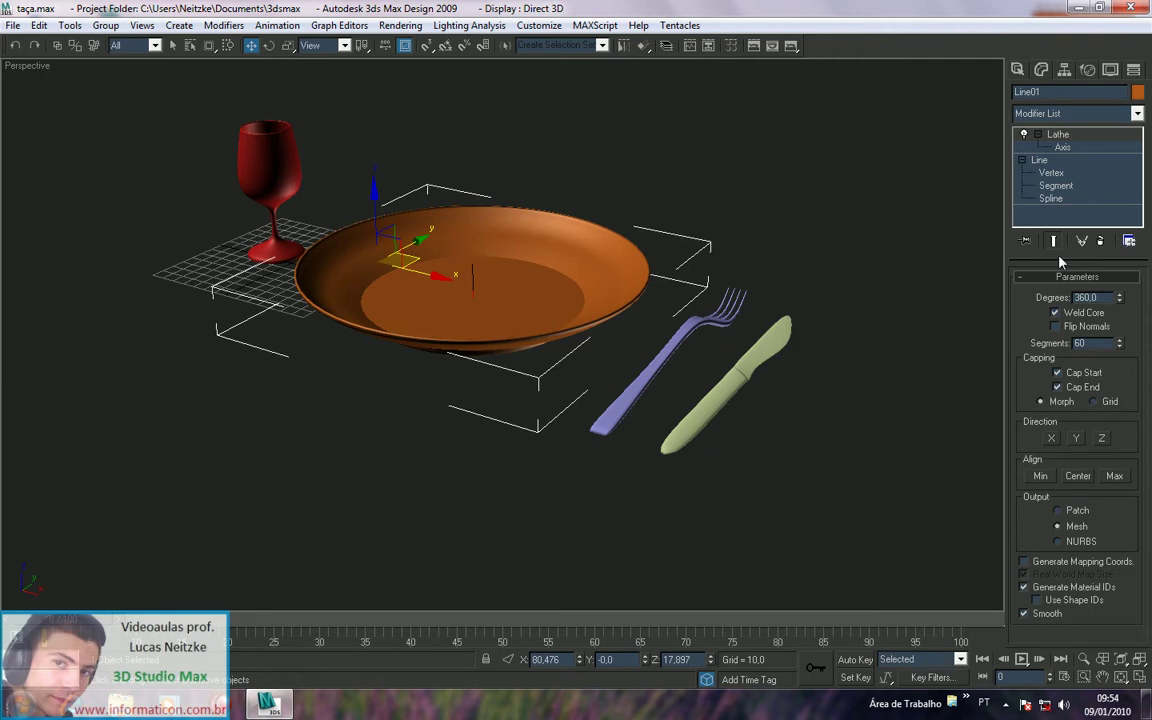
{"action": "left_click", "coordinate": [1018, 70]}
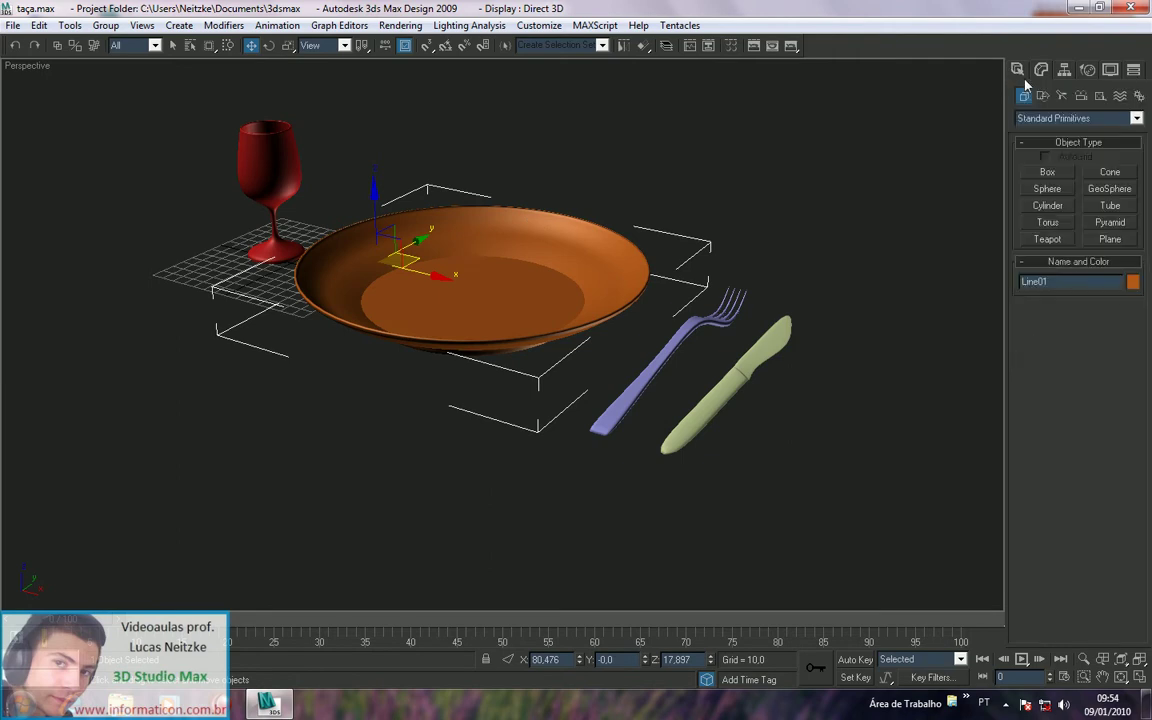
{"action": "double_click", "coordinate": [1050, 281]}
{"action": "type", "text": "PRat"}
{"action": "key", "text": "BackSpace"}
{"action": "type", "text": "rato"}
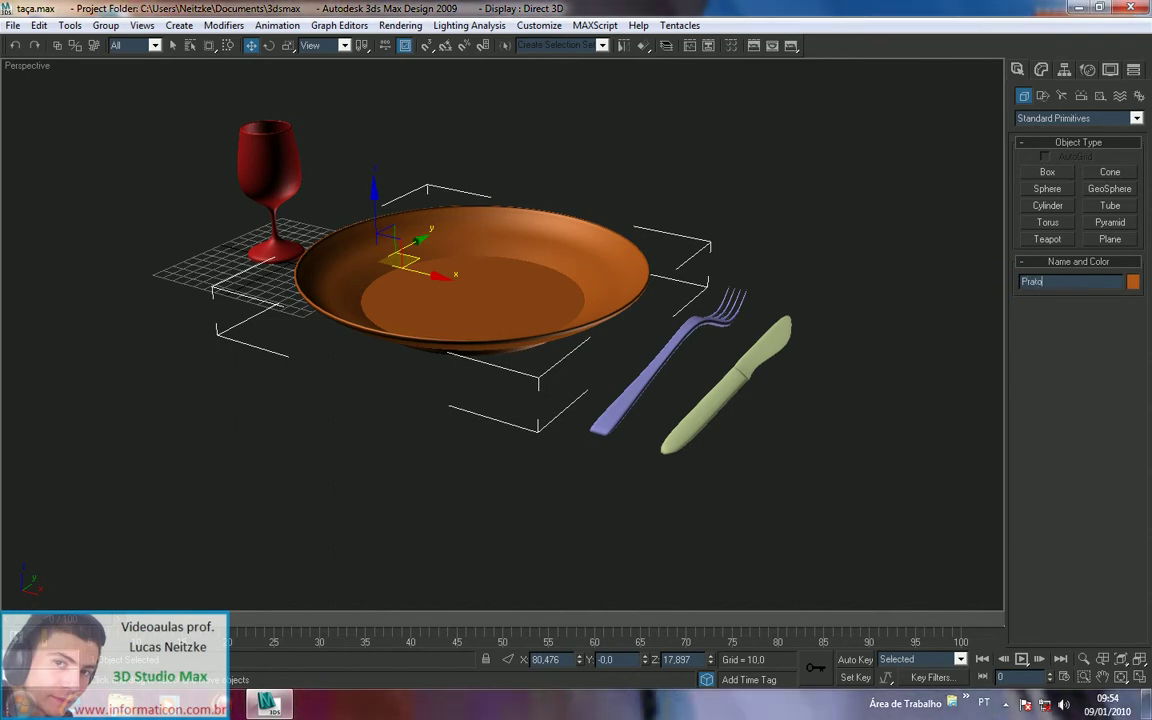
{"action": "left_click", "coordinate": [803, 139]}
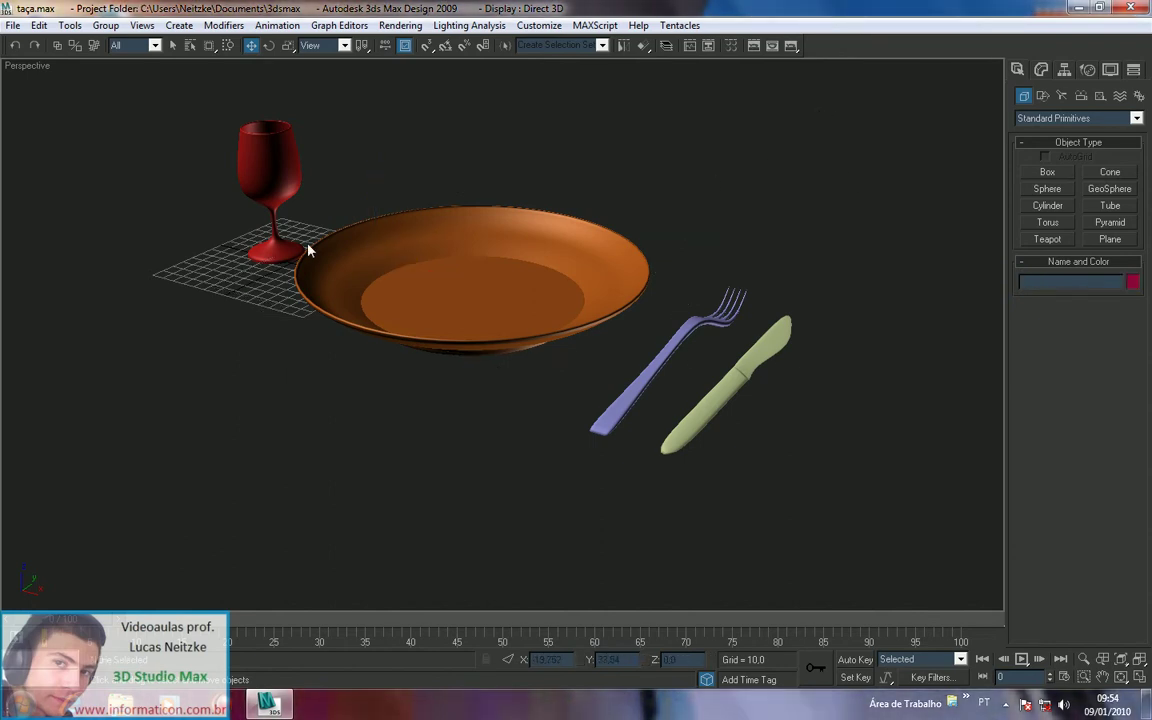
Step: Rename the wine glass object as "Taça"
{"action": "left_click", "coordinate": [266, 223]}
{"action": "left_click", "coordinate": [1043, 286]}
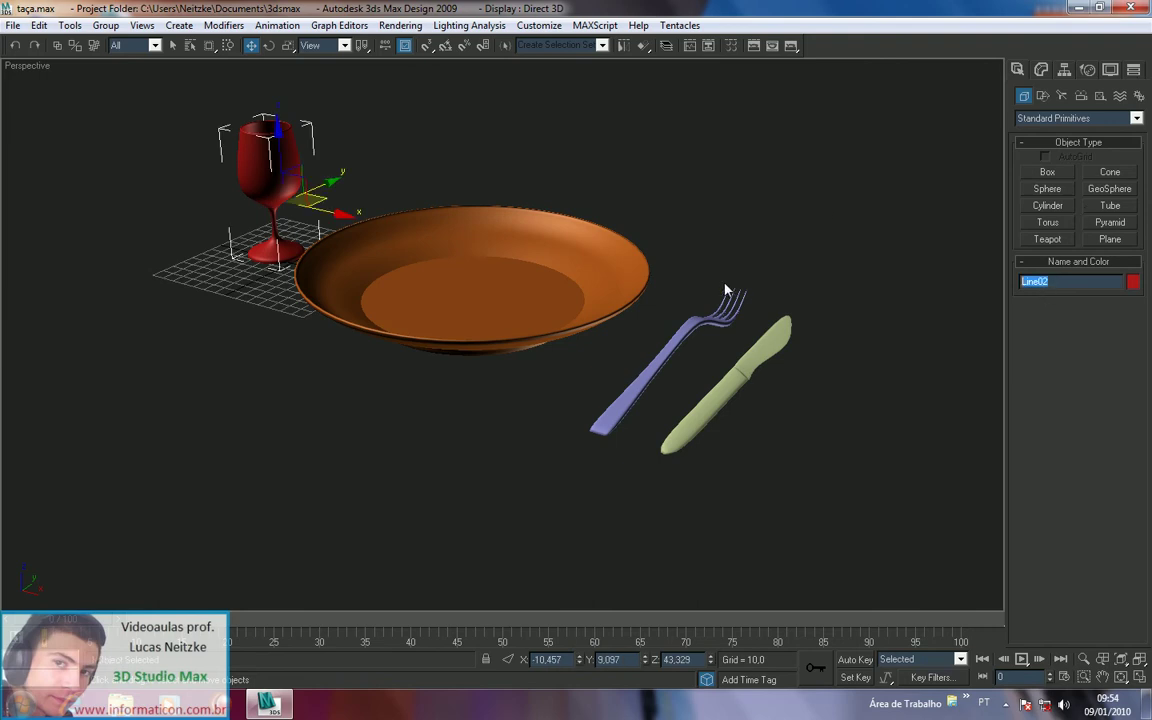
{"action": "type", "text": "Ta"}
{"action": "left_click", "coordinate": [689, 167]}
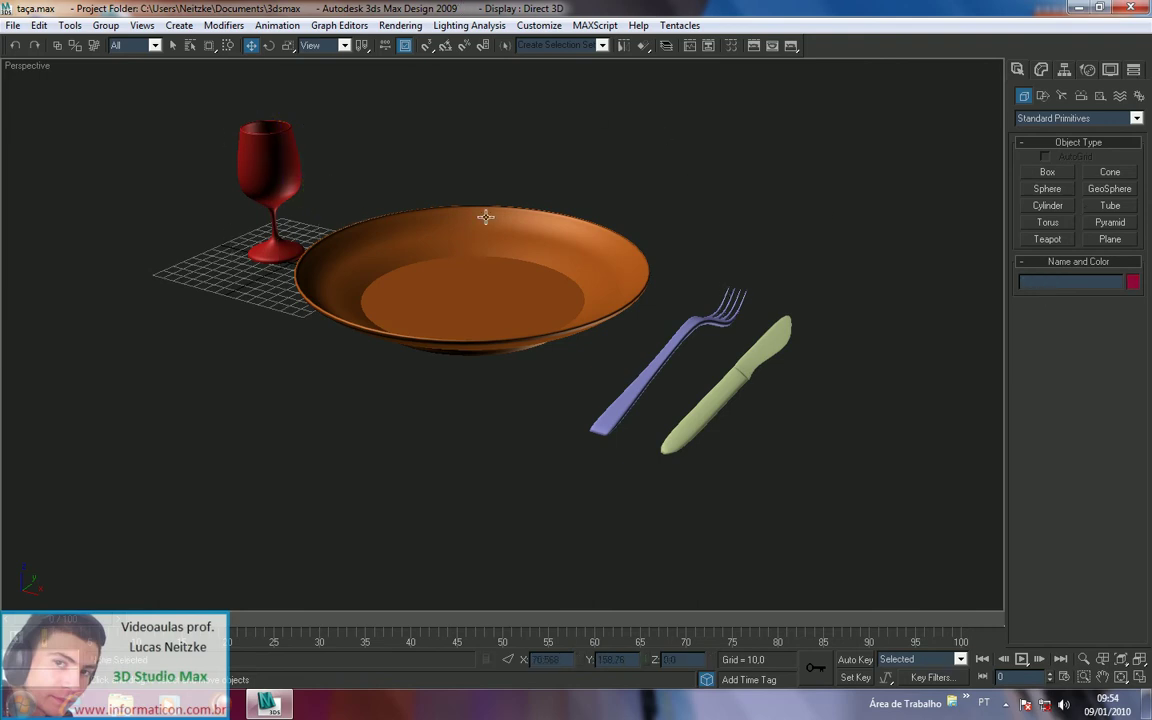
Step: Rename the fork as "Garfo" and the knife as "Faca"
{"action": "left_click", "coordinate": [687, 347]}
{"action": "type", "text": "Garfo"}
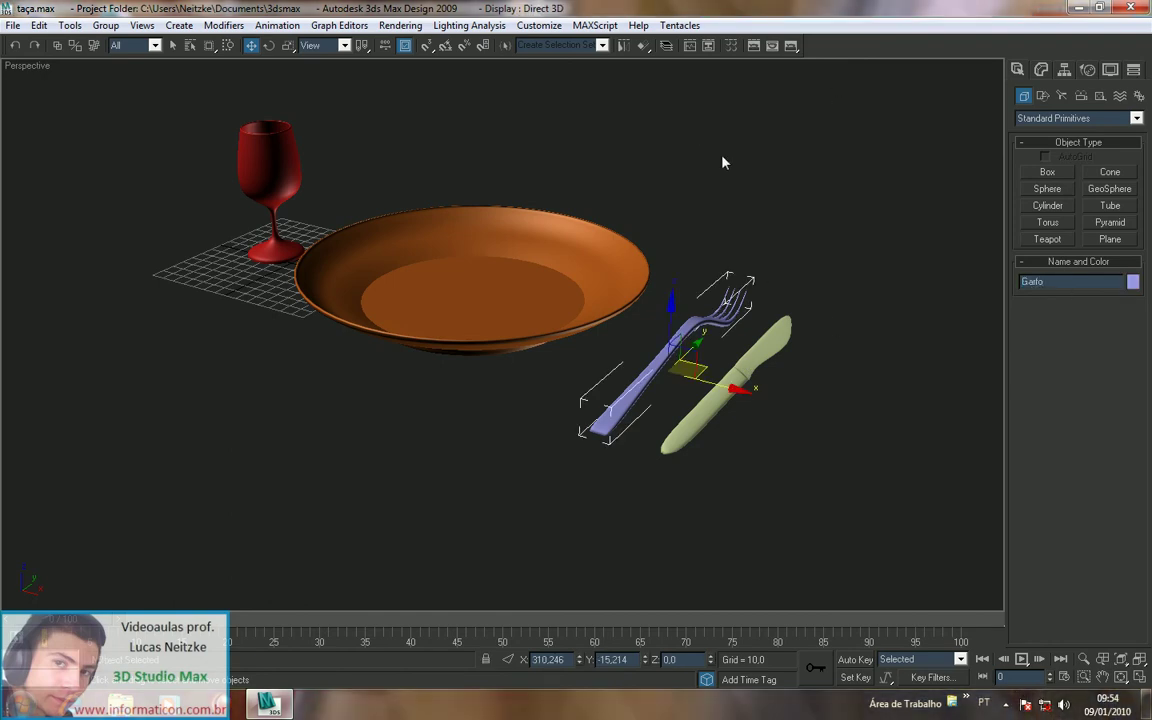
{"action": "left_click", "coordinate": [710, 402]}
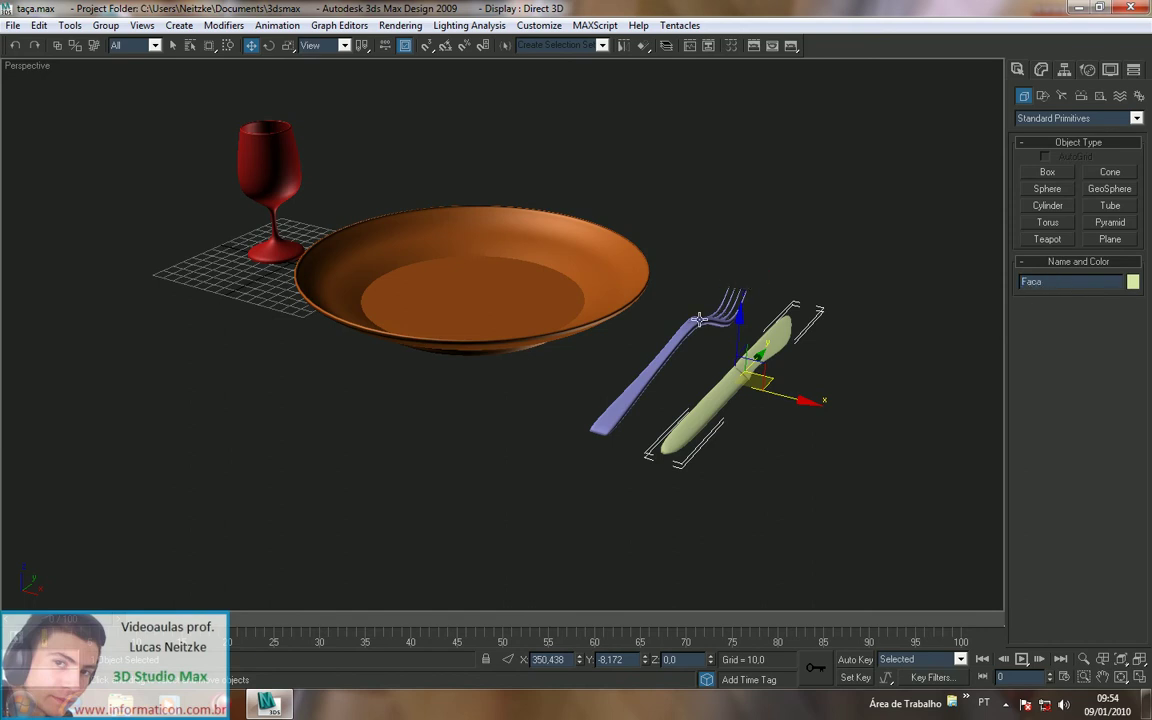
{"action": "left_click", "coordinate": [758, 324]}
Step: Select the knife, fork, plate and glass in turn to check their names, ending with nothing selected
{"action": "left_click", "coordinate": [760, 346]}
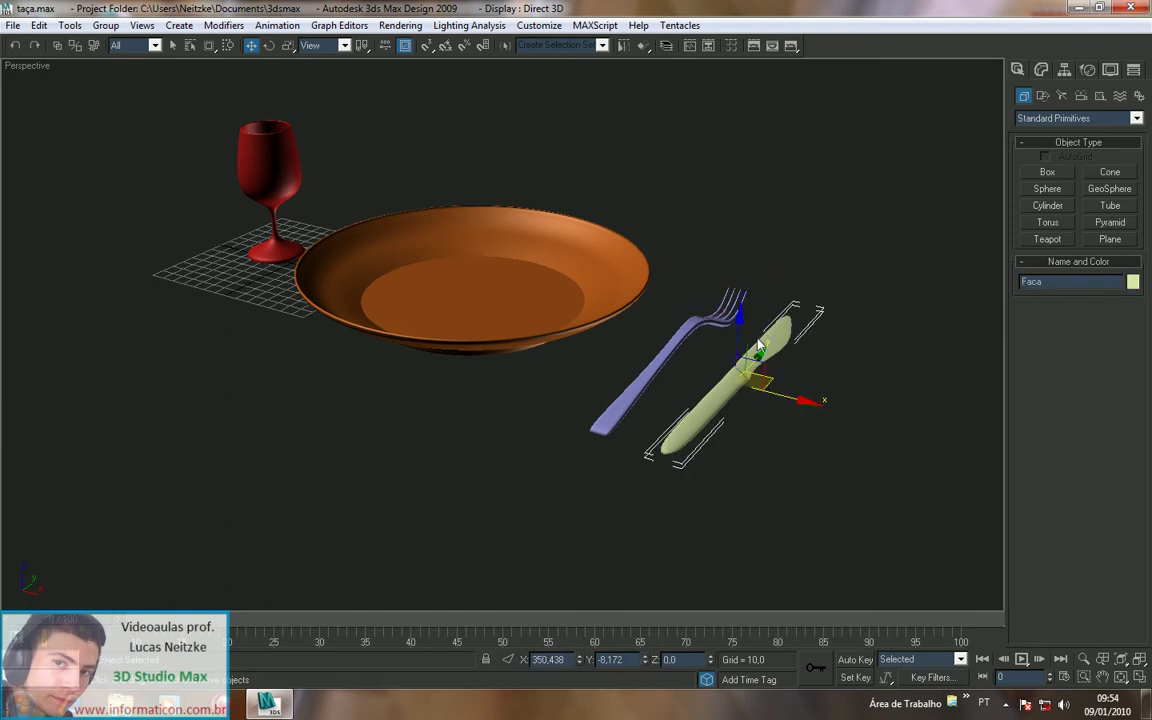
{"action": "left_click", "coordinate": [692, 338]}
{"action": "left_click", "coordinate": [460, 300]}
{"action": "left_click", "coordinate": [270, 207]}
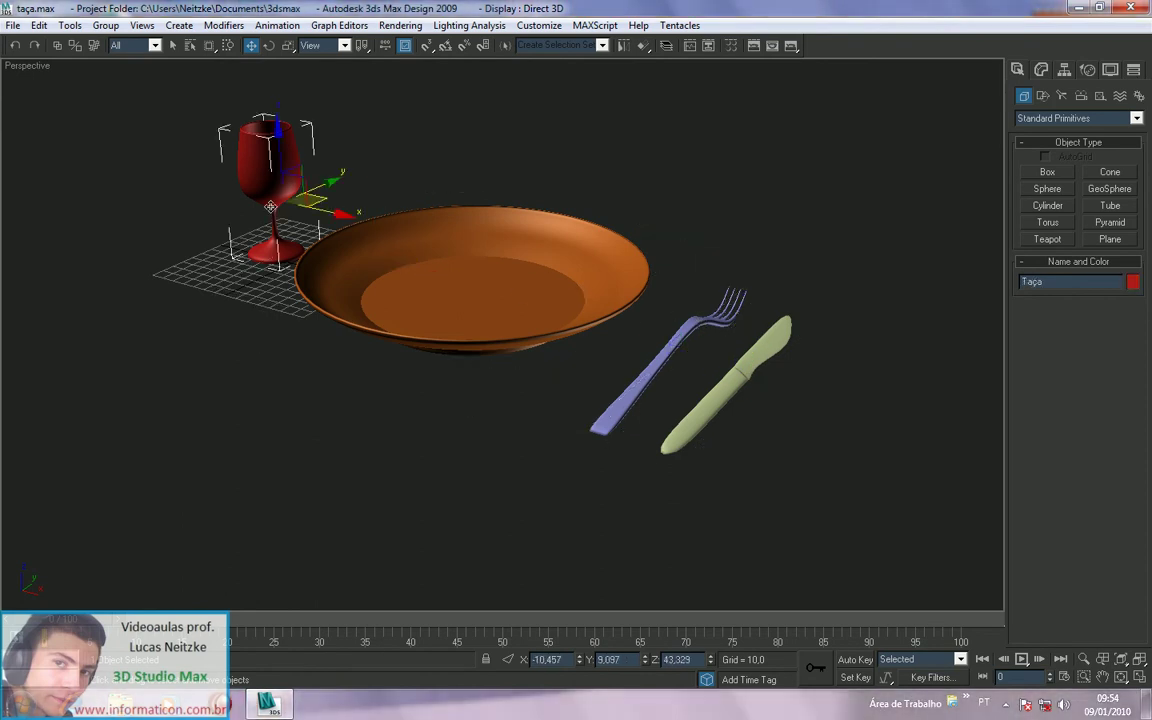
{"action": "left_click", "coordinate": [720, 390]}
{"action": "left_click", "coordinate": [860, 457]}
Step: Render the Perspective view of the table setting from an angle with the cutlery in front of the plate and glass
{"action": "middle_click_drag", "start_coordinate": [843, 473], "coordinate": [912, 522], "text": "alt"}
{"action": "scroll", "coordinate": [581, 328], "scroll_direction": "up", "scroll_amount": 3}
{"action": "middle_click_drag", "start_coordinate": [581, 328], "coordinate": [507, 260], "text": "alt"}
{"action": "scroll", "coordinate": [507, 260], "scroll_direction": "up", "scroll_amount": 2}
{"action": "scroll", "coordinate": [507, 258], "scroll_direction": "down", "scroll_amount": 5}
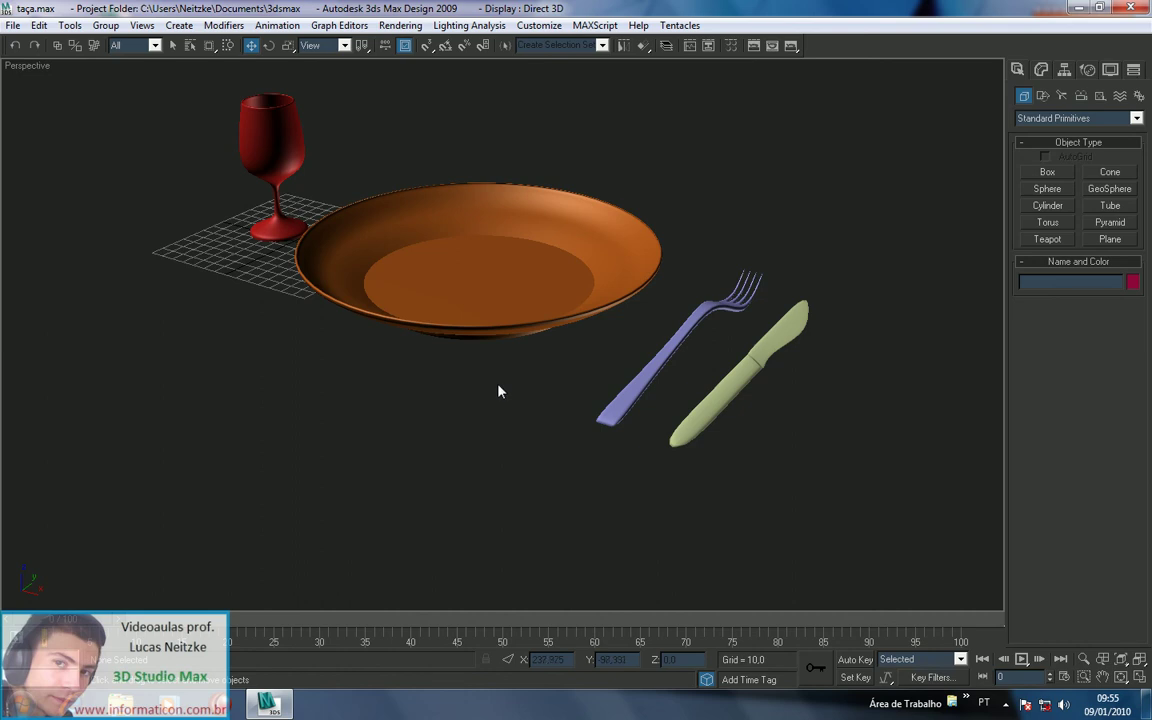
{"action": "middle_click_drag", "start_coordinate": [380, 352], "coordinate": [563, 424]}
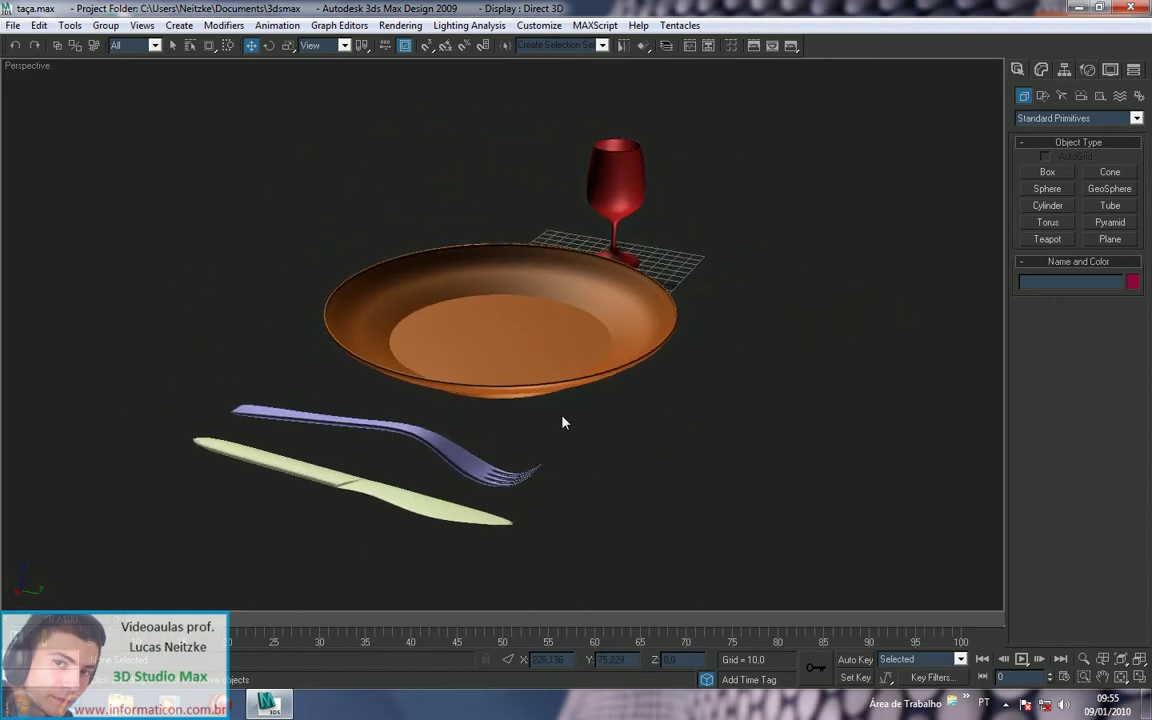
{"action": "key", "text": "shift+q"}
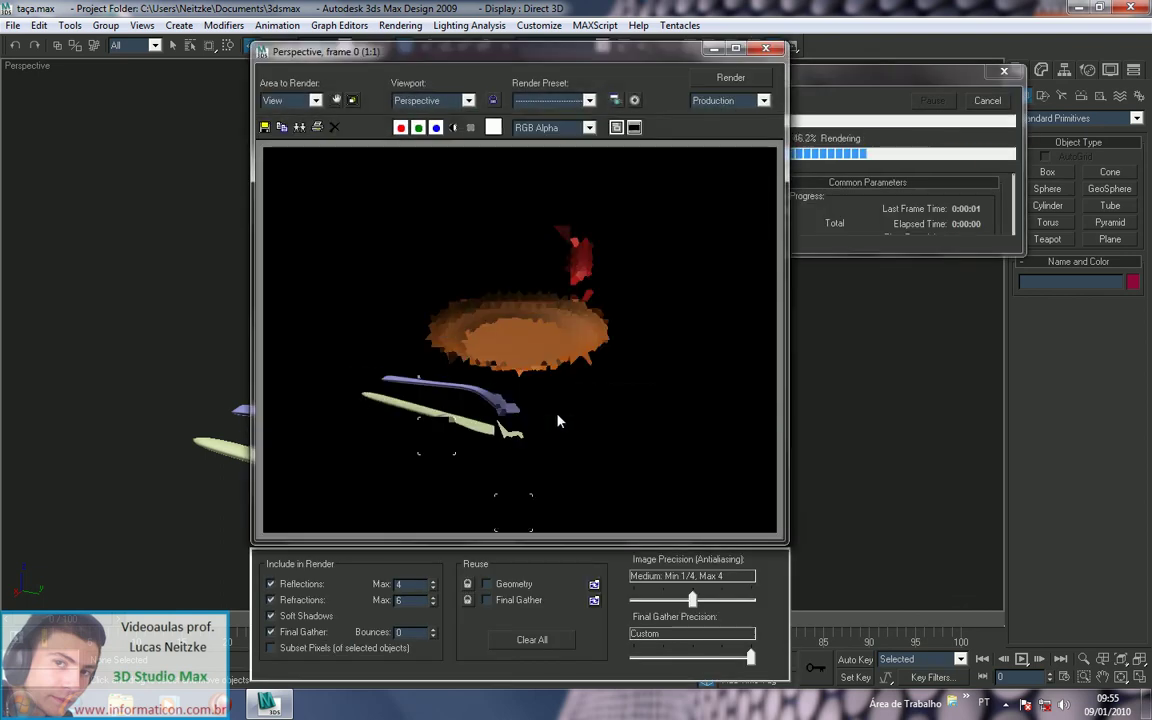